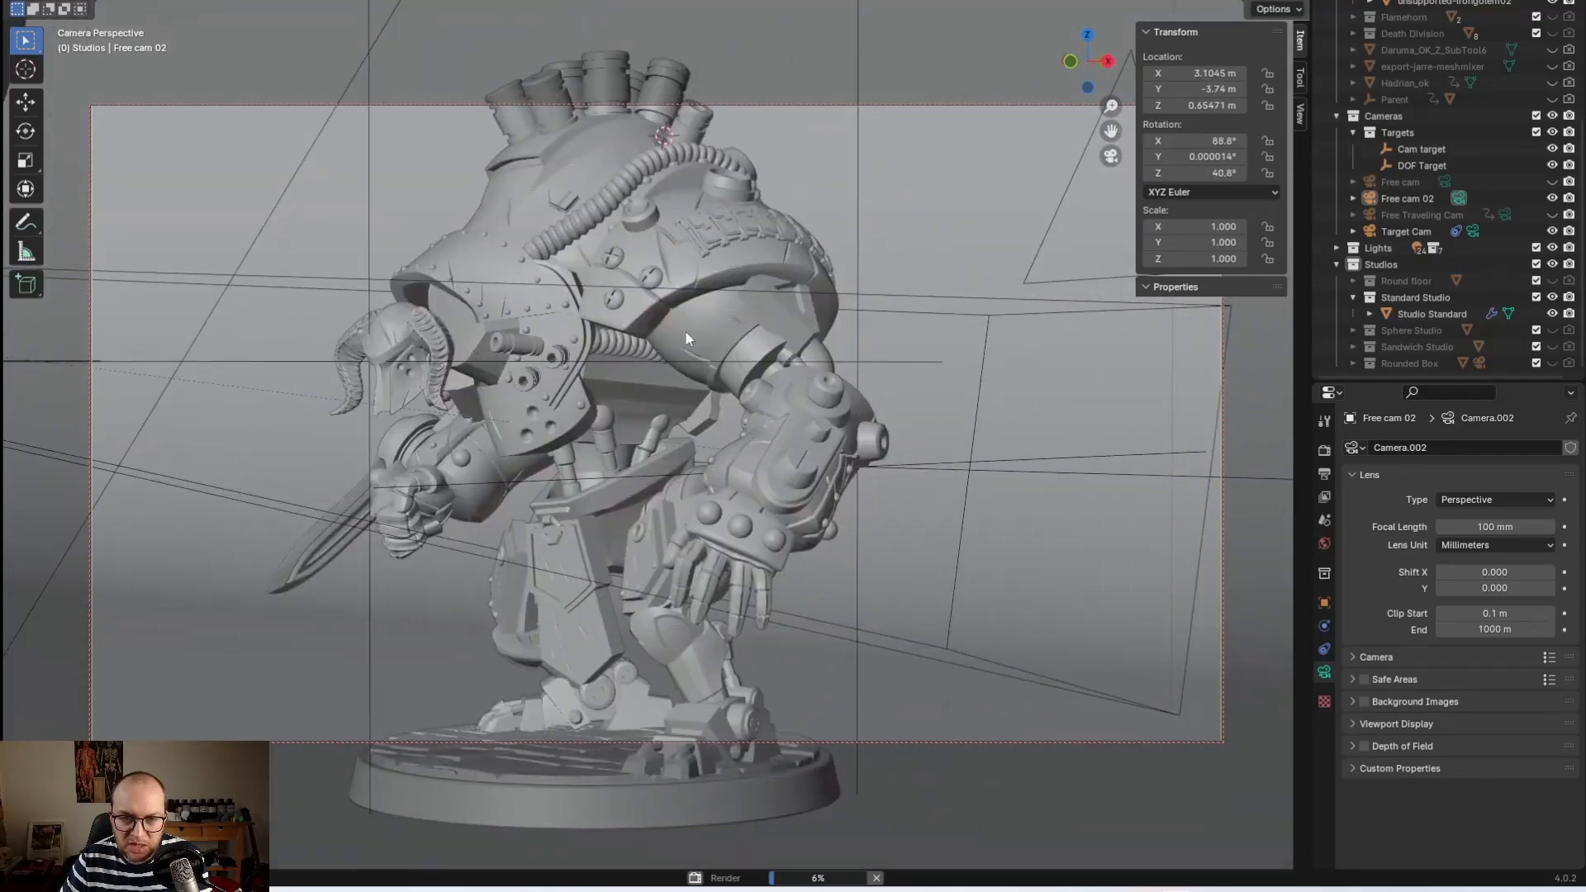
# Step: Reframe Free cam 02 closer on the golem's torso and horned head from a low three-quarter angle
pyautogui.moveTo(714, 370); pyautogui.dragTo(661, 247, button='middle')
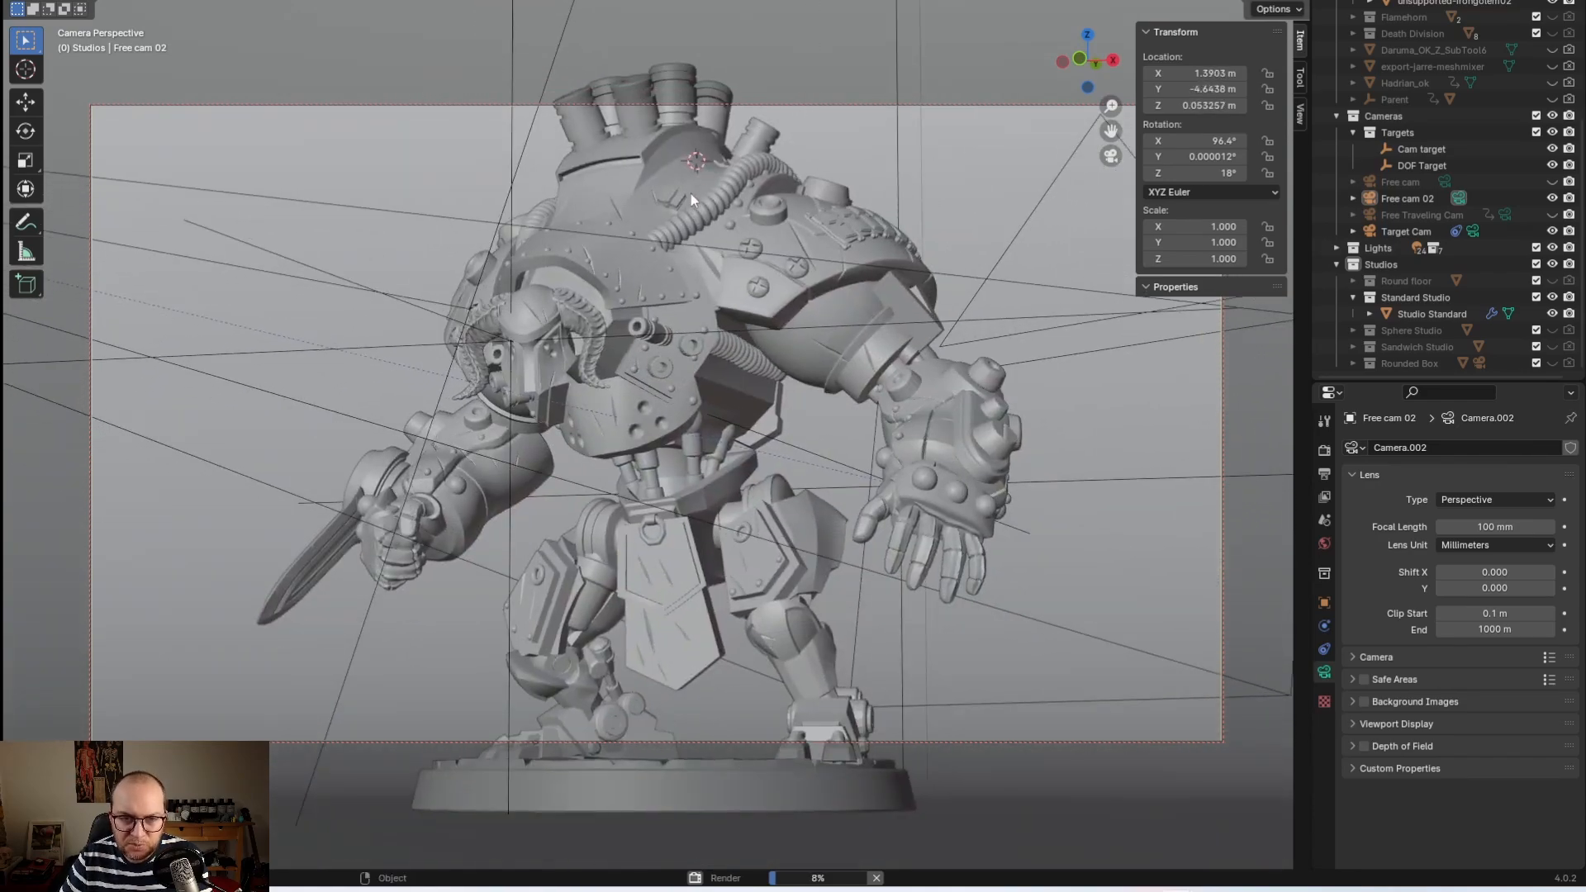
pyautogui.scroll(4, 691, 194)
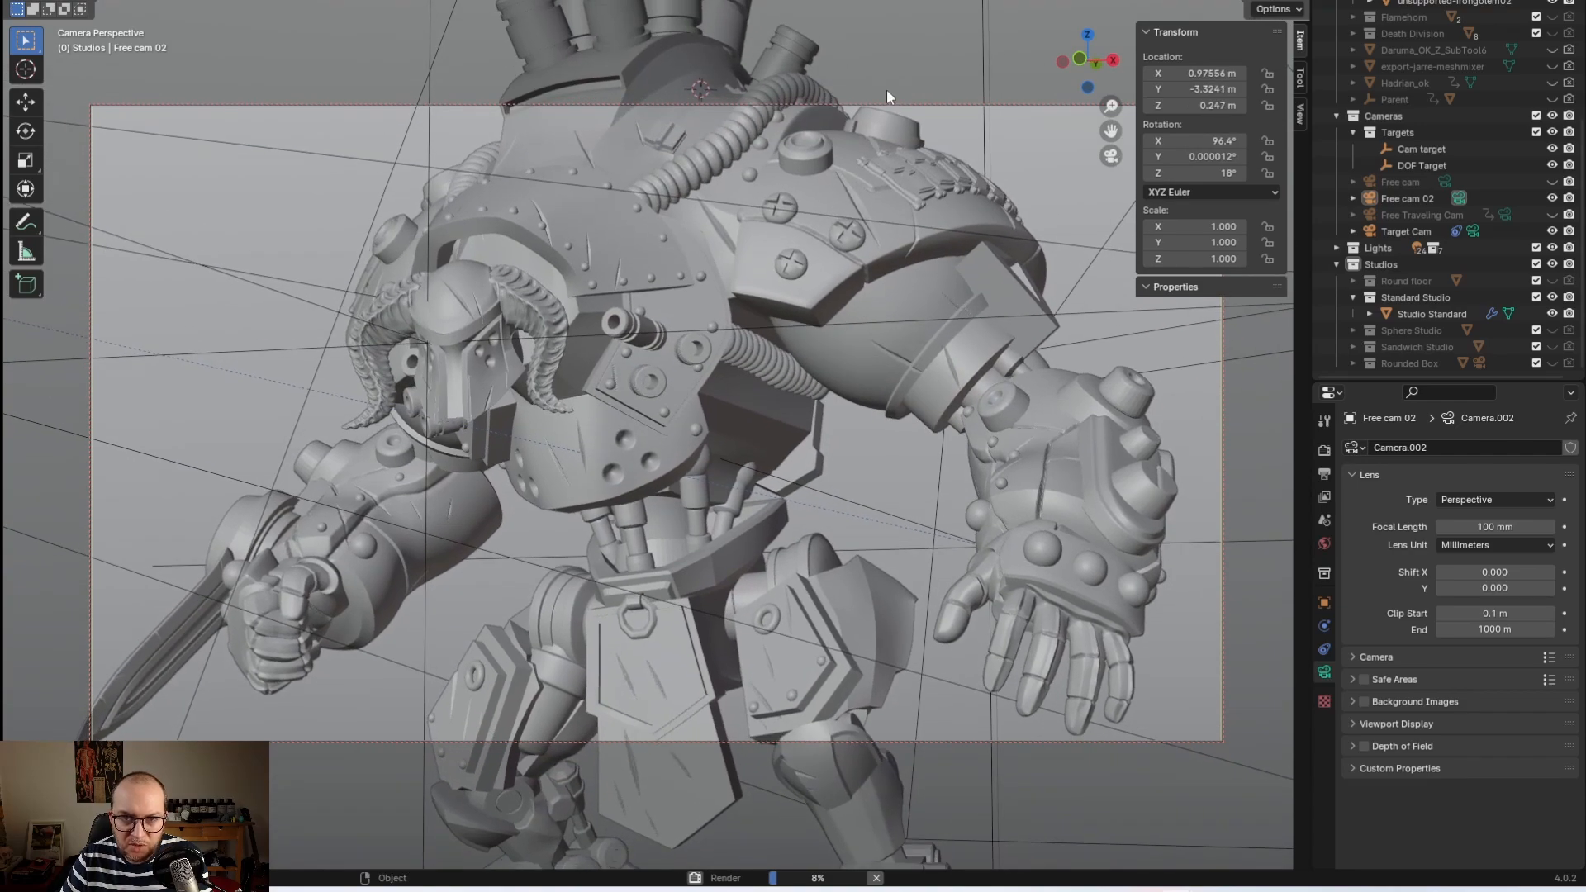
pyautogui.scroll(2, 412, 436)
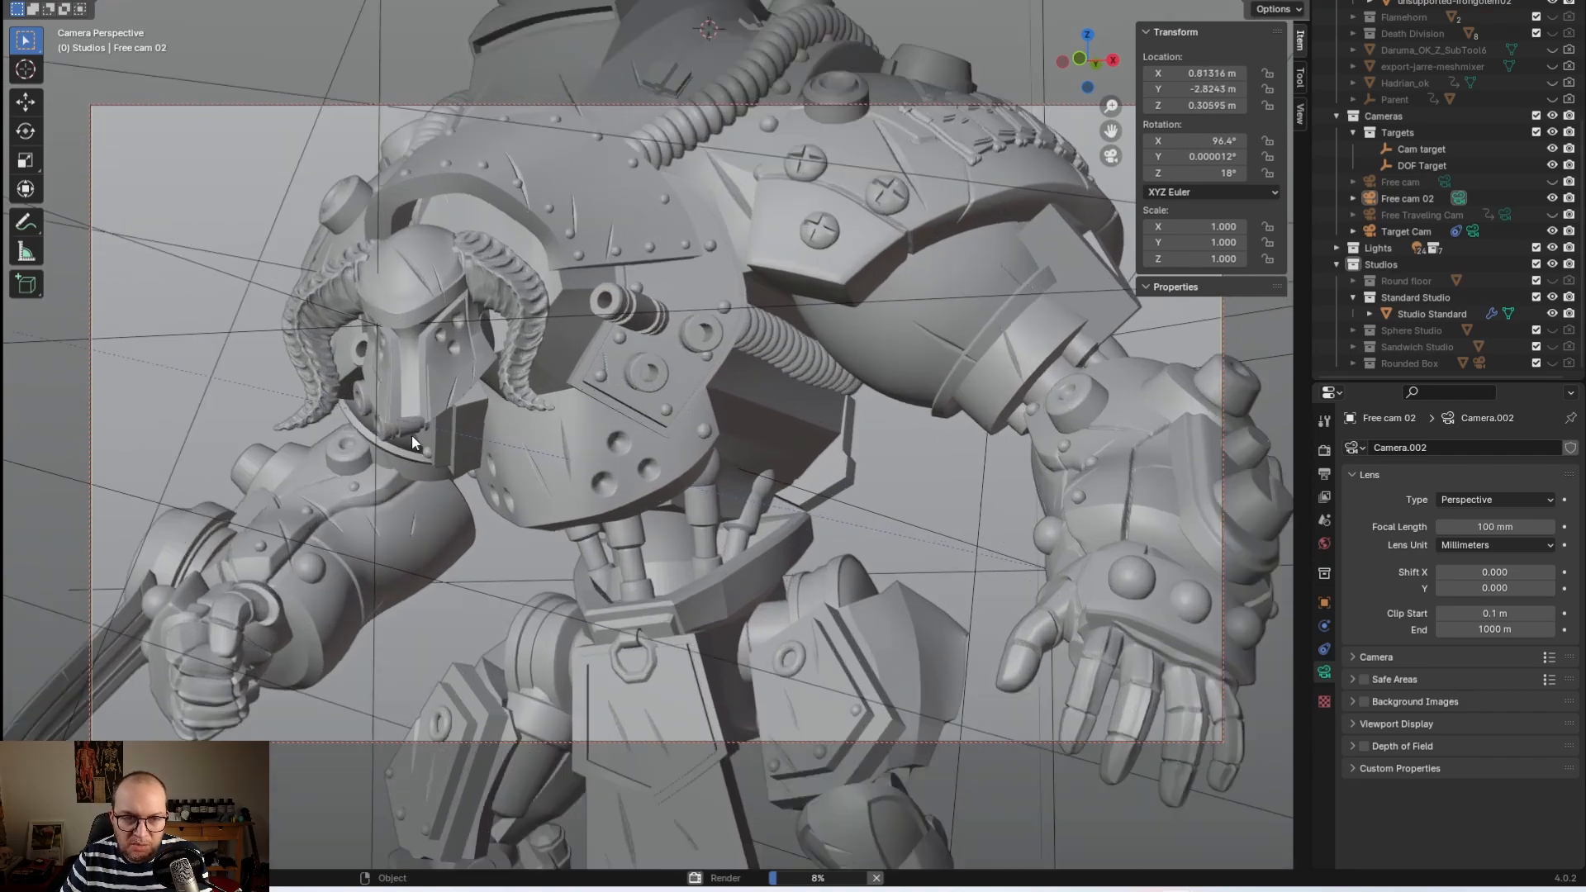
pyautogui.keyDown('shift'); pyautogui.moveTo(411, 434); pyautogui.dragTo(558, 337, button='middle'); pyautogui.keyUp('shift')
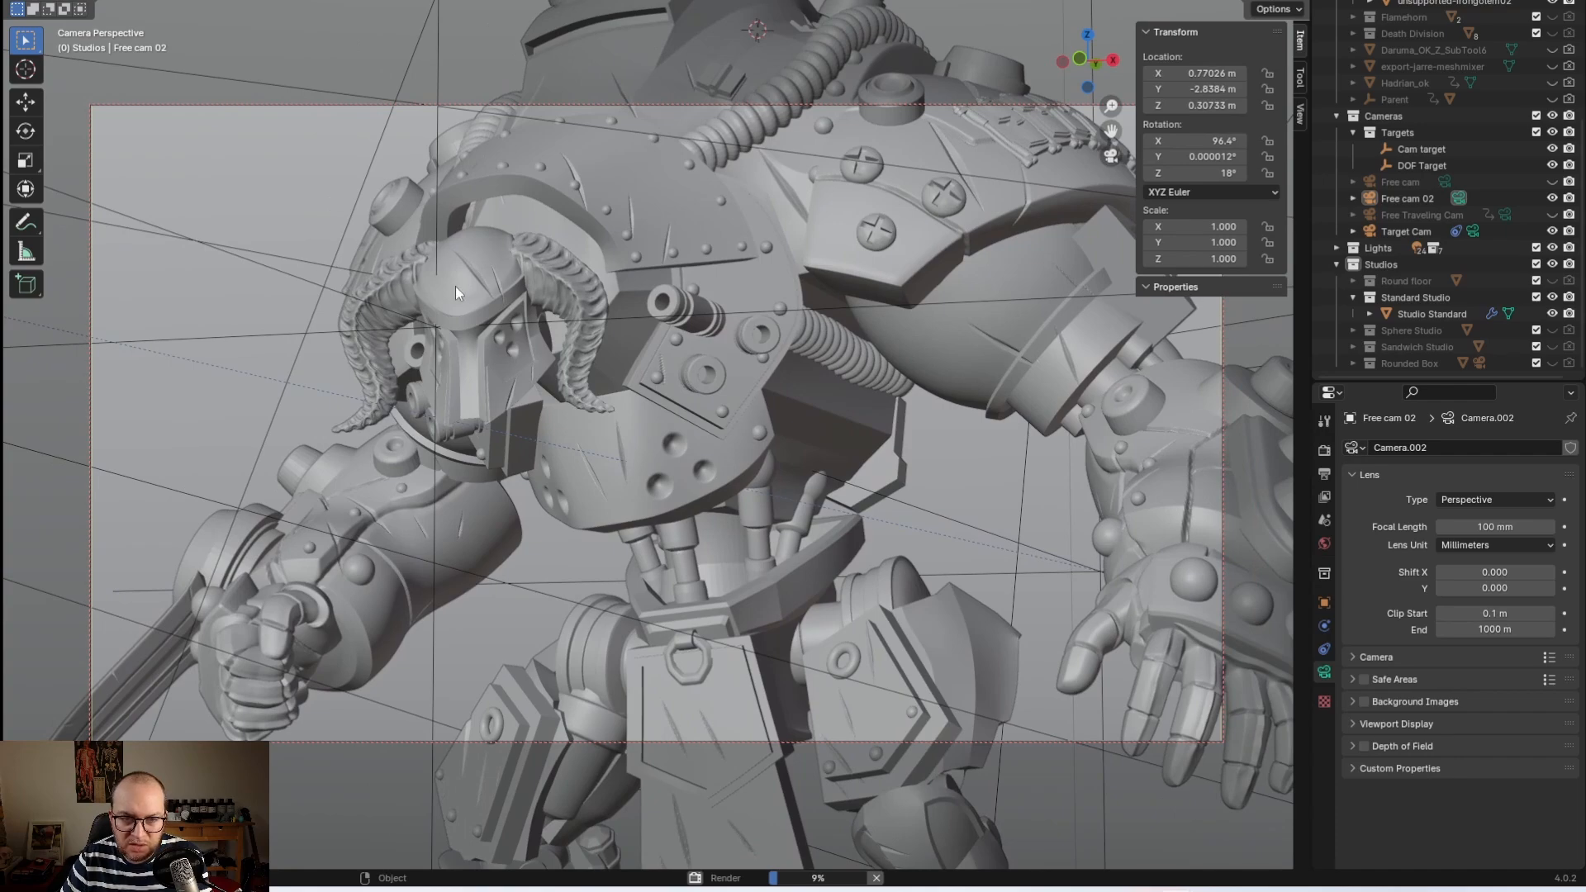
pyautogui.scroll(-2, 1102, 404)
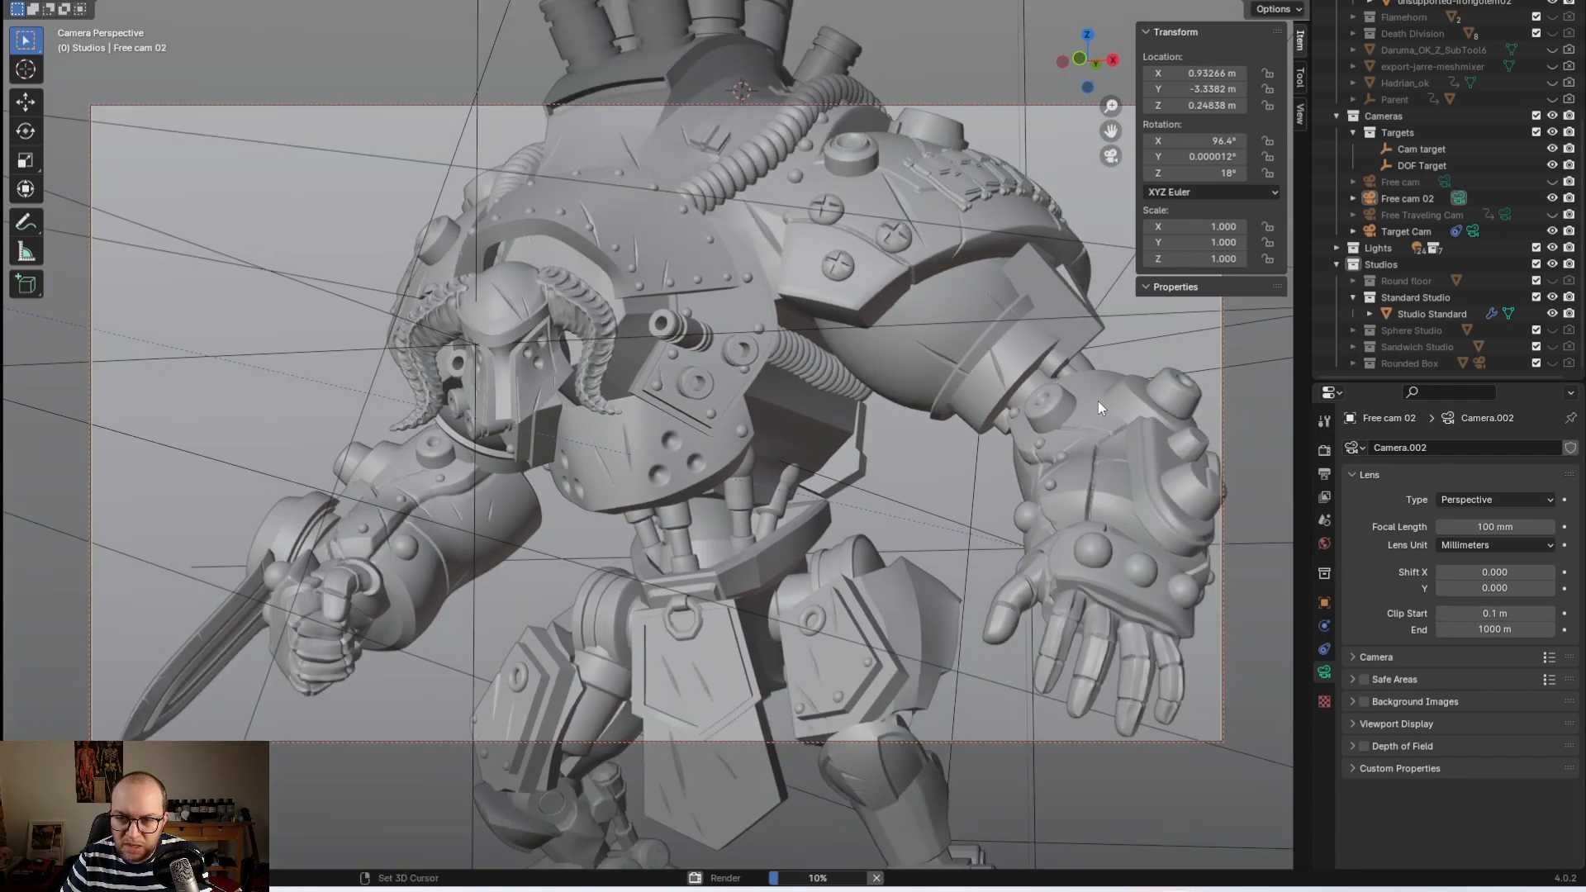
pyautogui.keyDown('shift'); pyautogui.moveTo(1097, 401); pyautogui.dragTo(1059, 393, button='middle'); pyautogui.keyUp('shift')
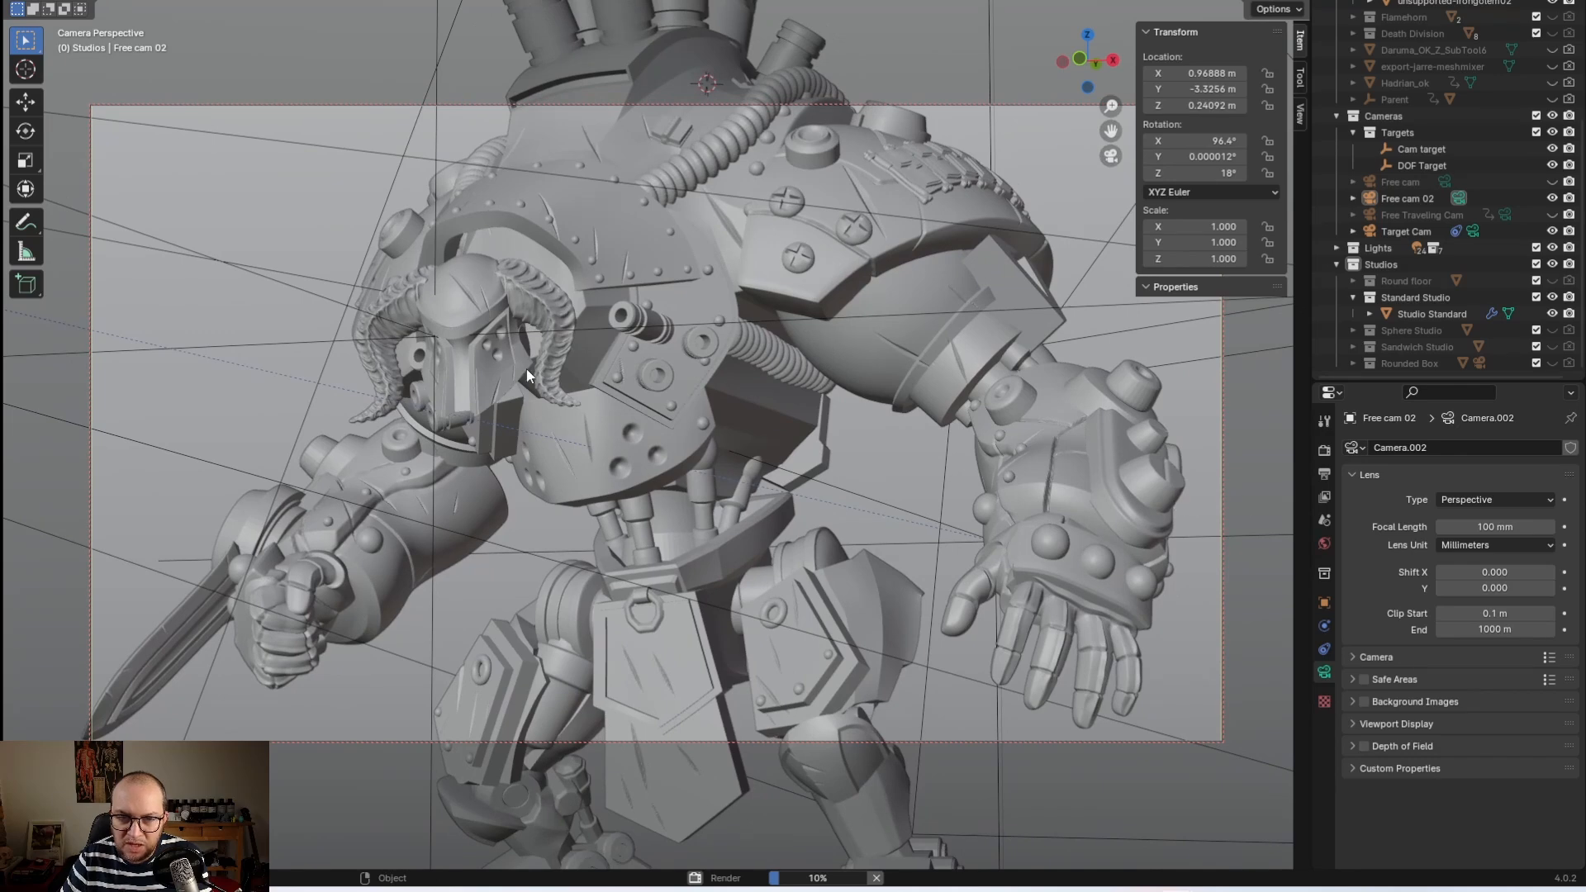
pyautogui.scroll(2, 1196, 578)
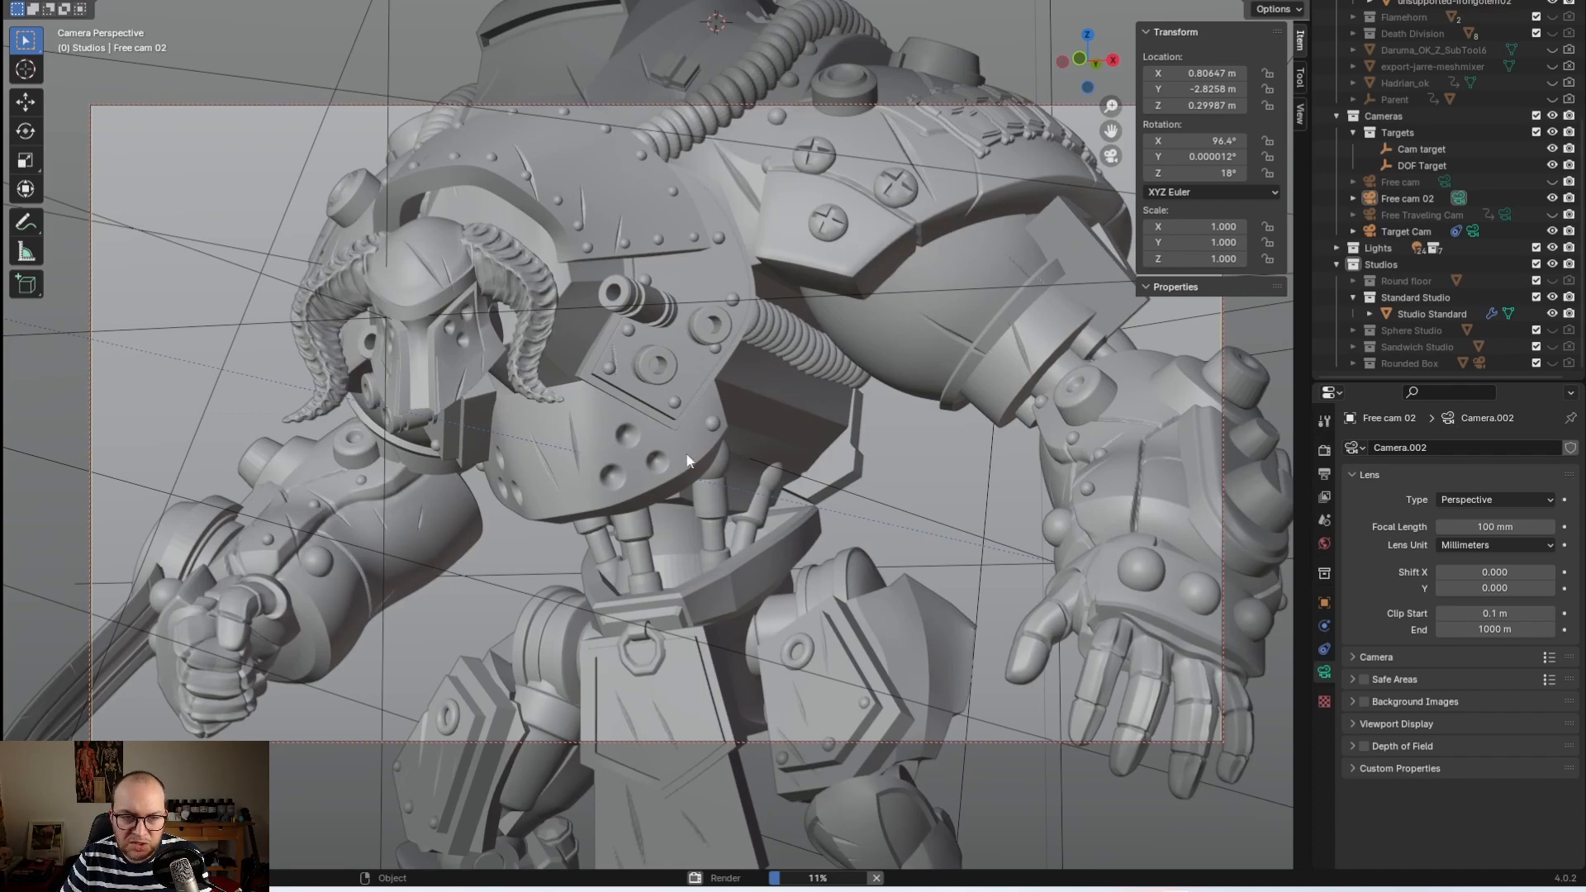
# Step: Swing Free cam 02 around to the golem's other side and bring it back to a near-frontal framing of the body
pyautogui.moveTo(704, 456); pyautogui.dragTo(658, 376, button='middle')
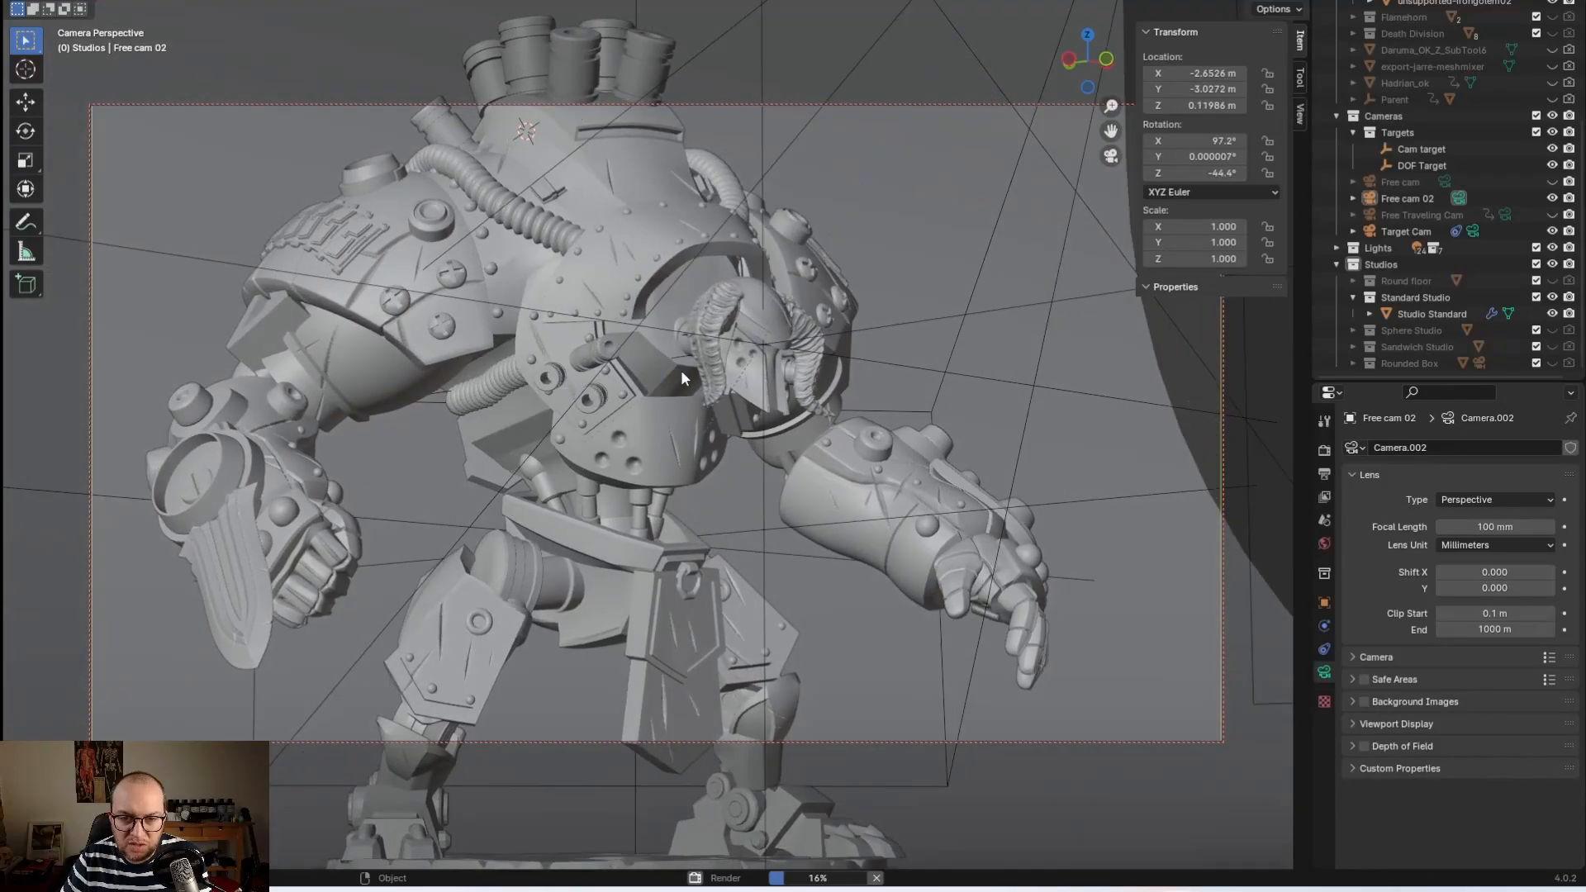
pyautogui.scroll(5, 682, 370)
pyautogui.scroll(2, 688, 369)
pyautogui.scroll(-4, 685, 369)
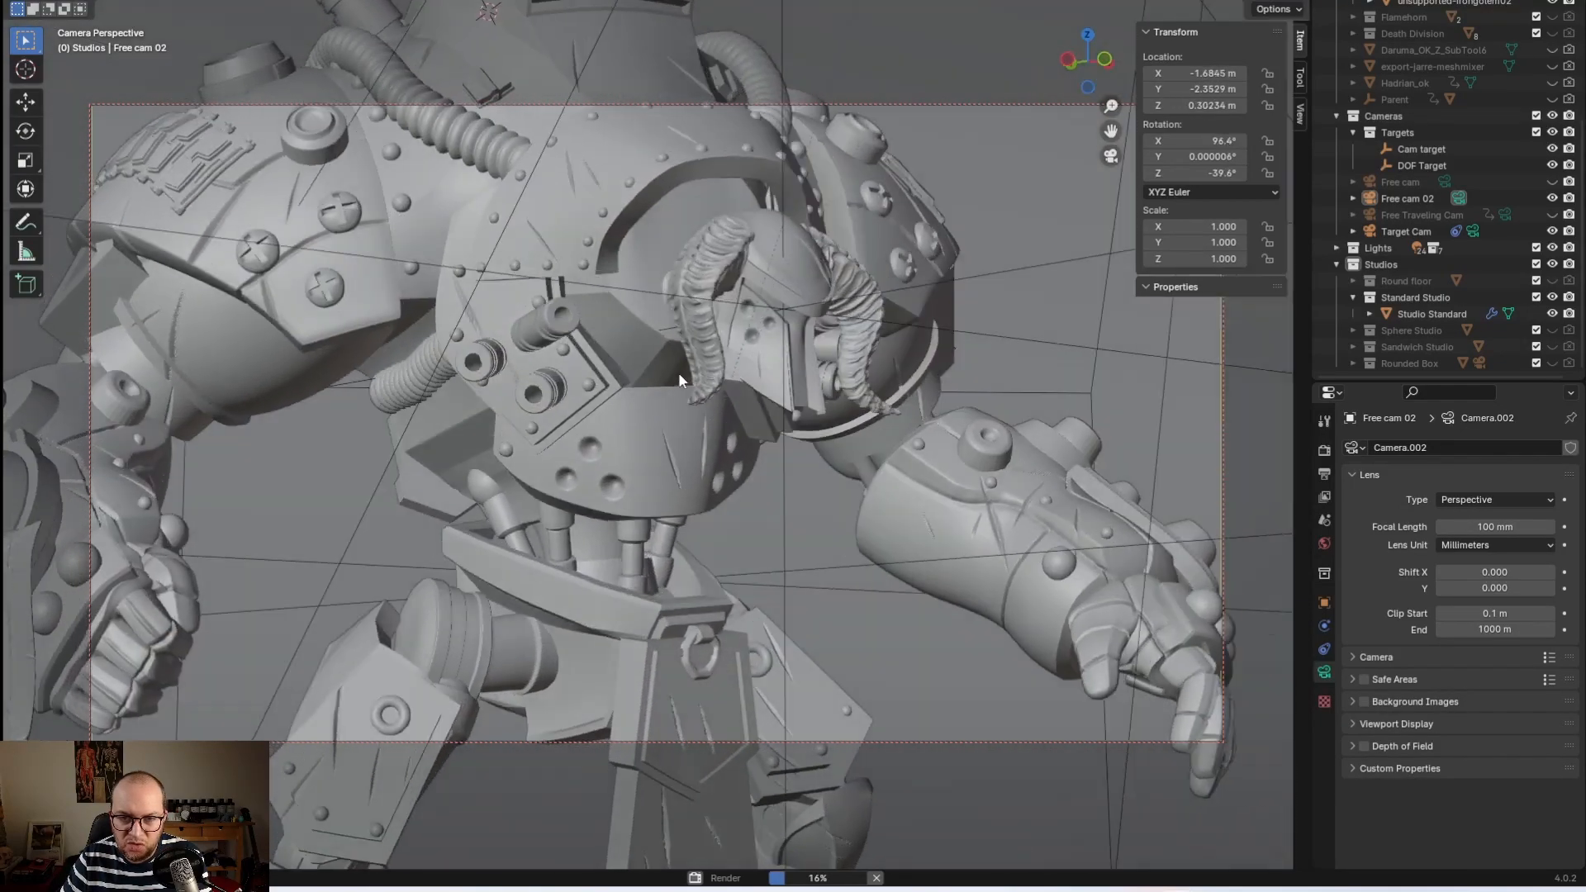
pyautogui.moveTo(676, 370); pyautogui.dragTo(462, 388, button='middle')
pyautogui.scroll(-2, 672, 384)
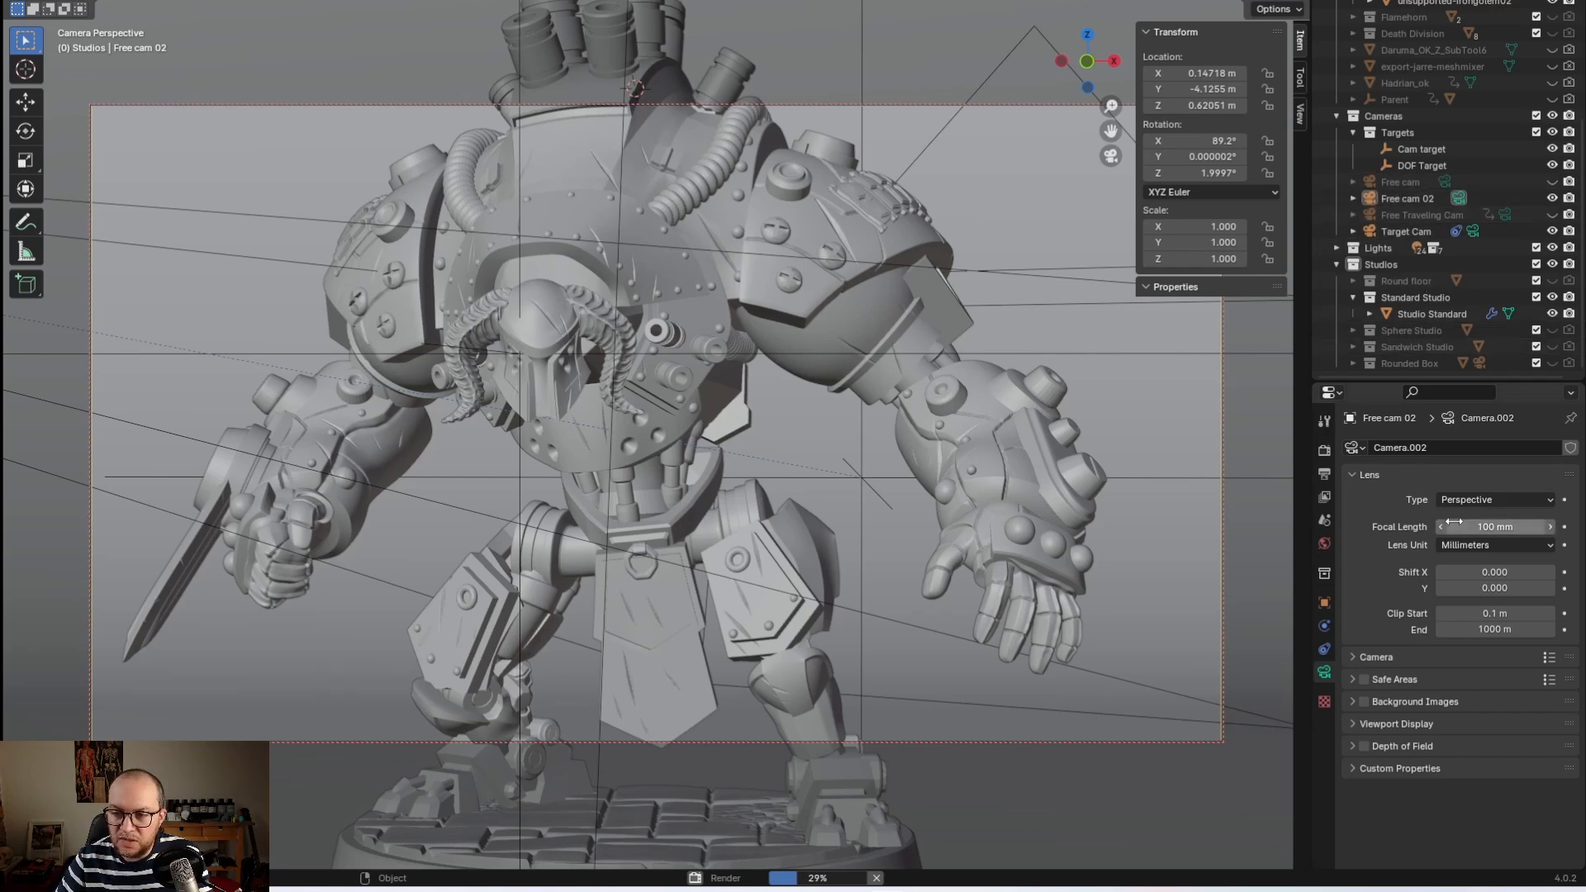
# Step: Open the camera's focal length for editing, and compare the Slot 1 and Slot 2 renders in the render window
pyautogui.click(1478, 526)
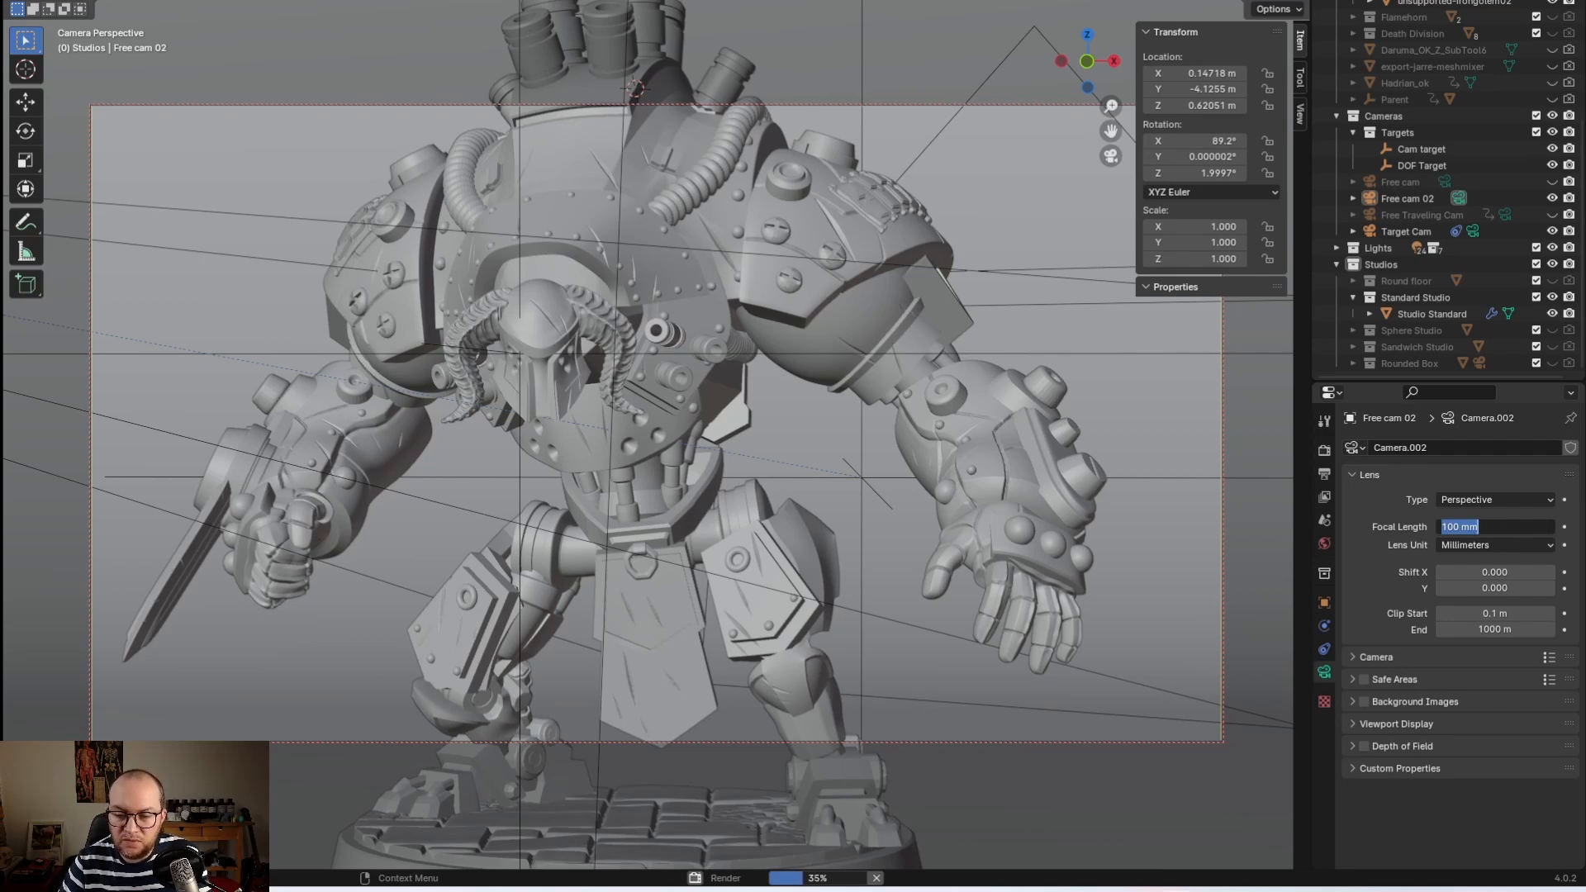
pyautogui.moveTo(1173, 888)
pyautogui.click(1330, 840)
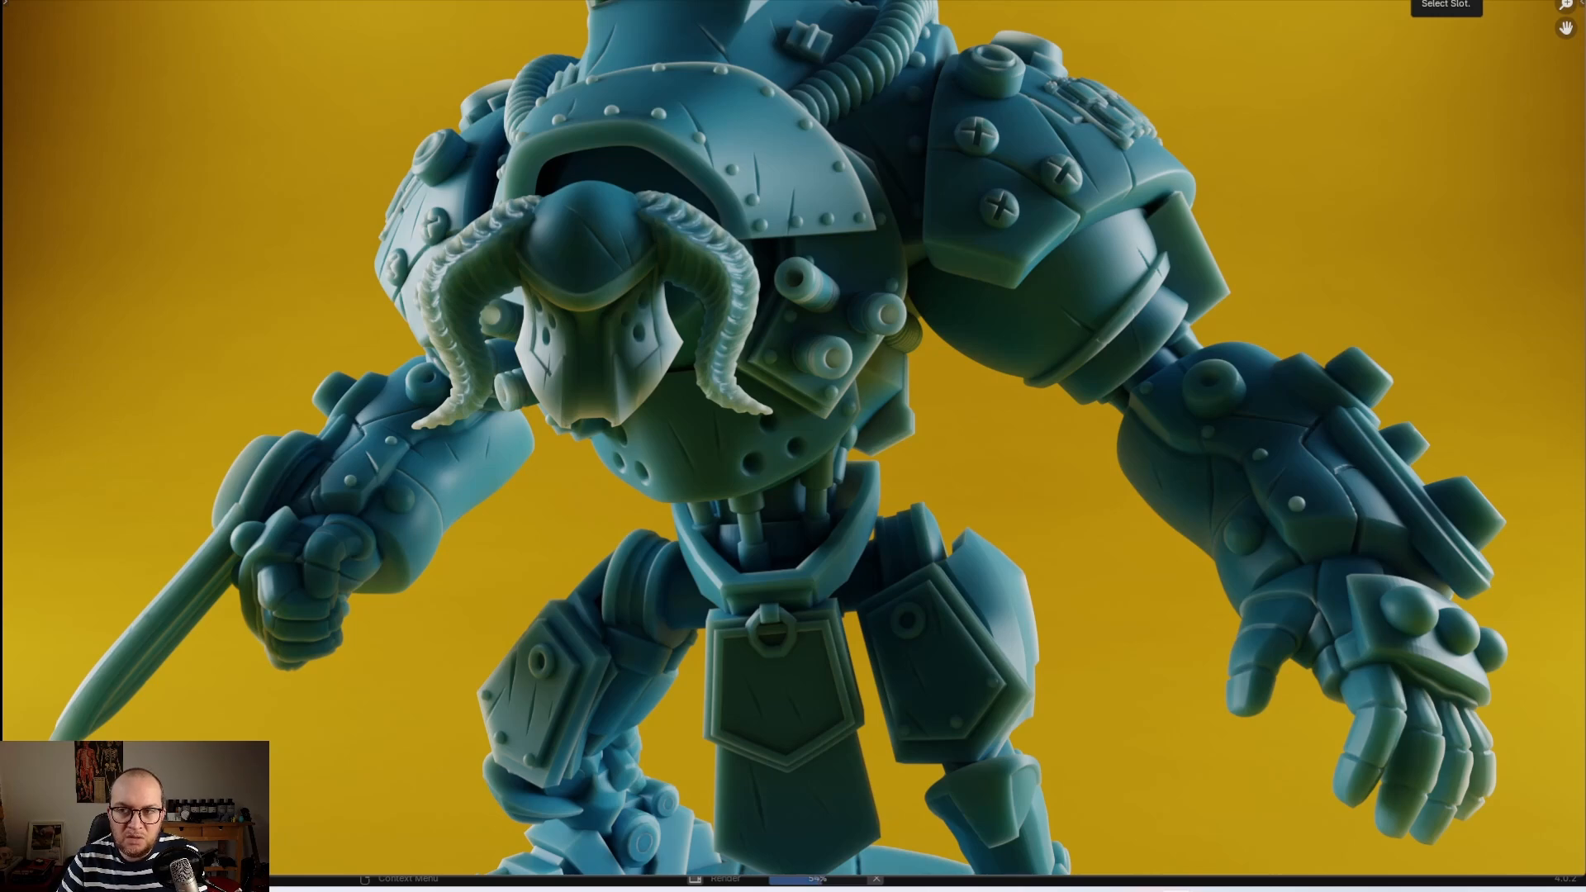
pyautogui.click(1441, 4)
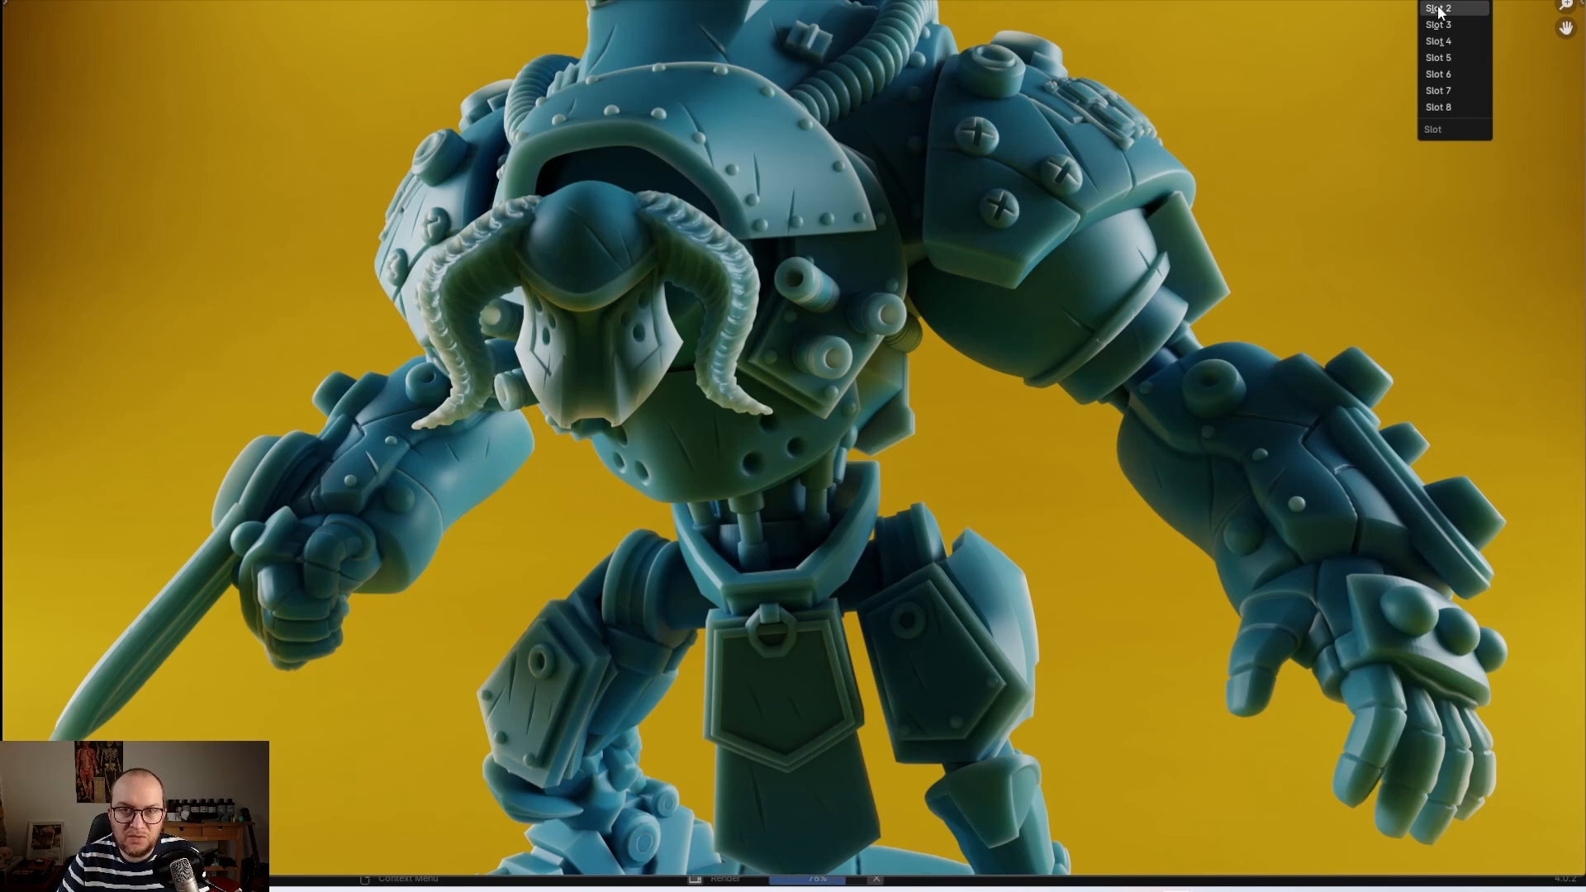
pyautogui.click(1438, 9)
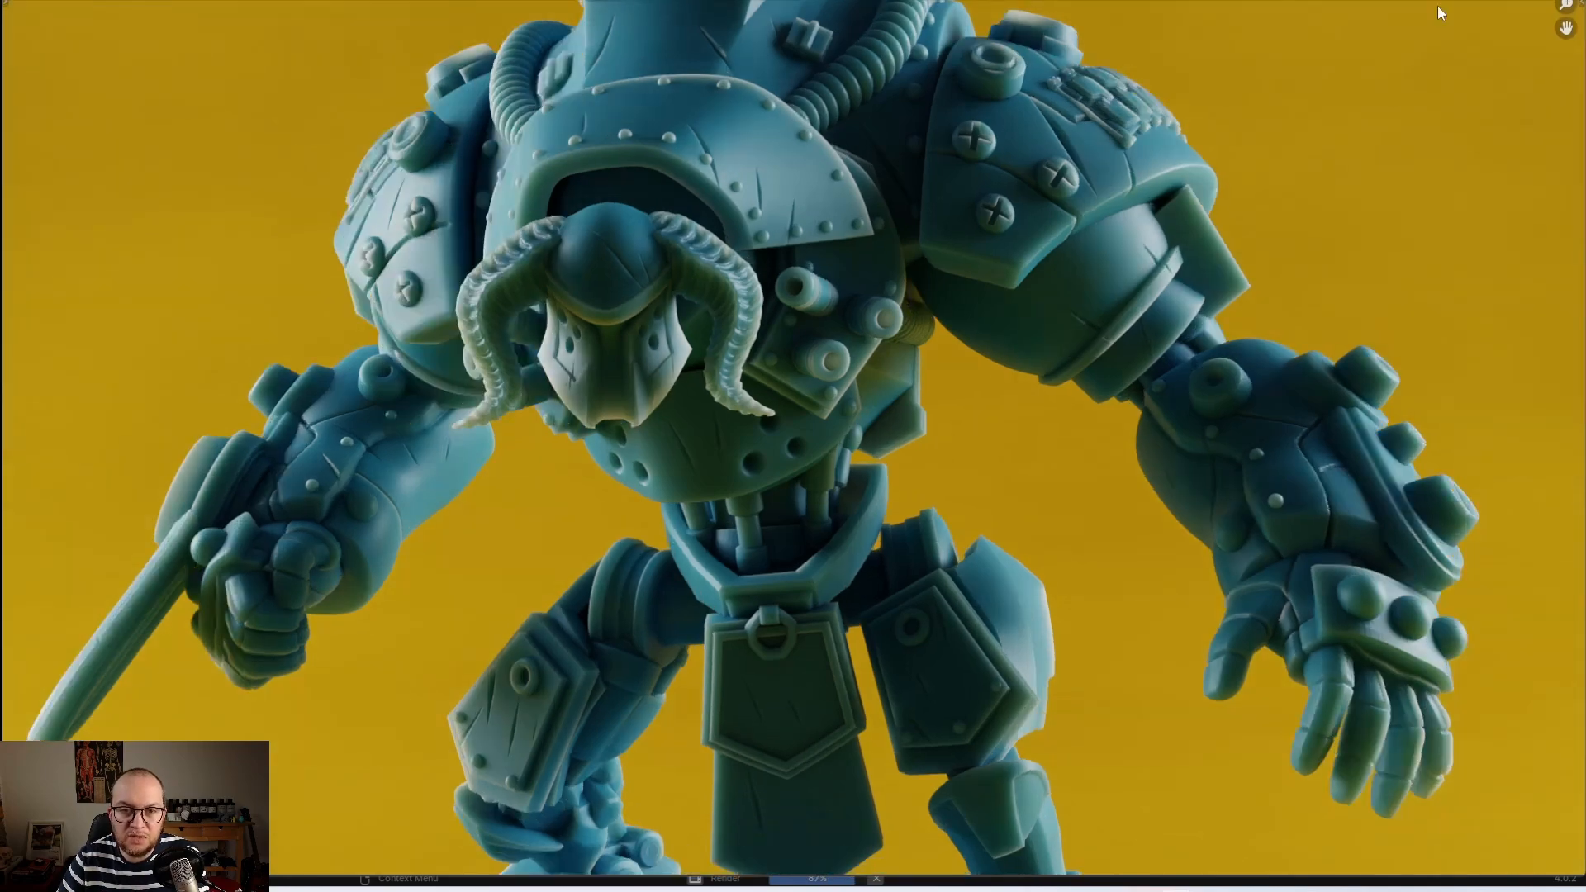
pyautogui.click(1438, 10)
pyautogui.click(1438, 6)
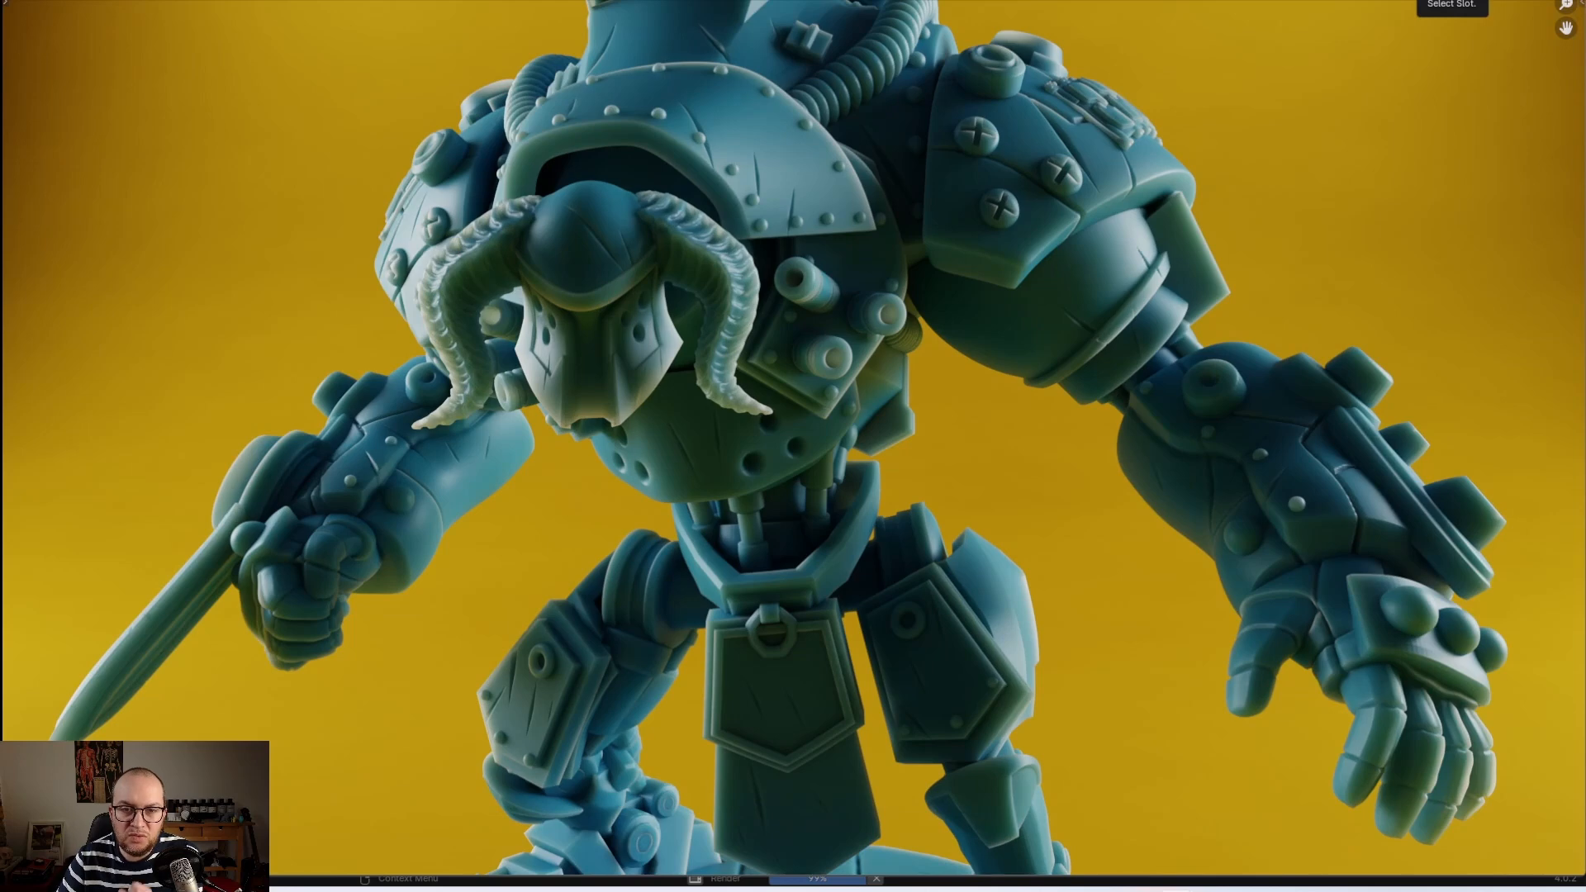
# Step: Switch repeatedly between Slot 1 and Slot 2 to compare the golem's perspective in both renders
pyautogui.click(1439, 2)
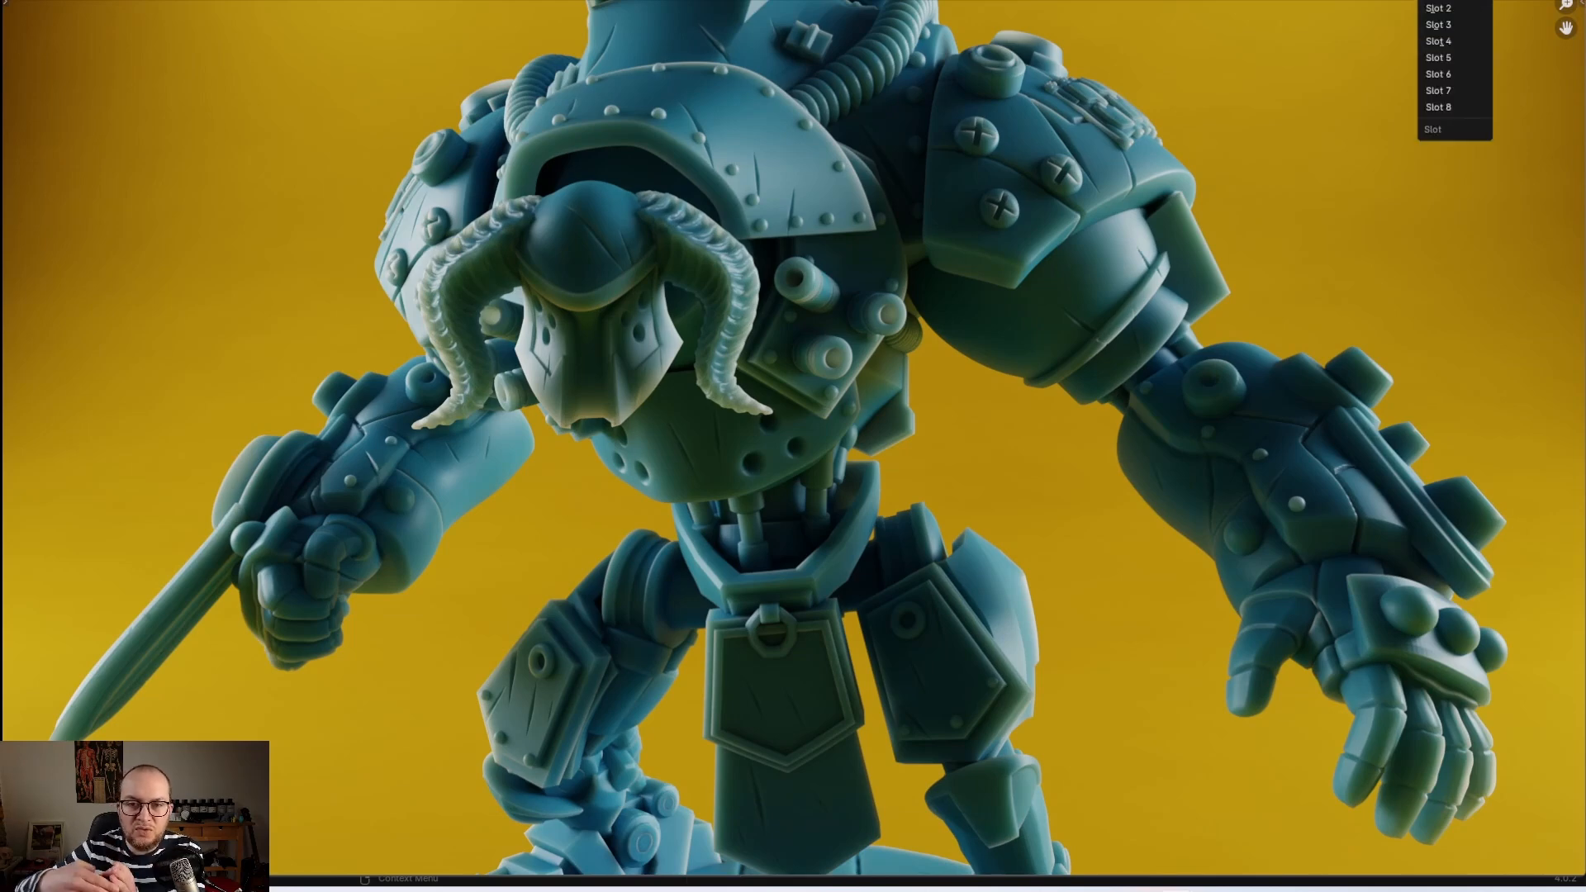
pyautogui.click(1438, 3)
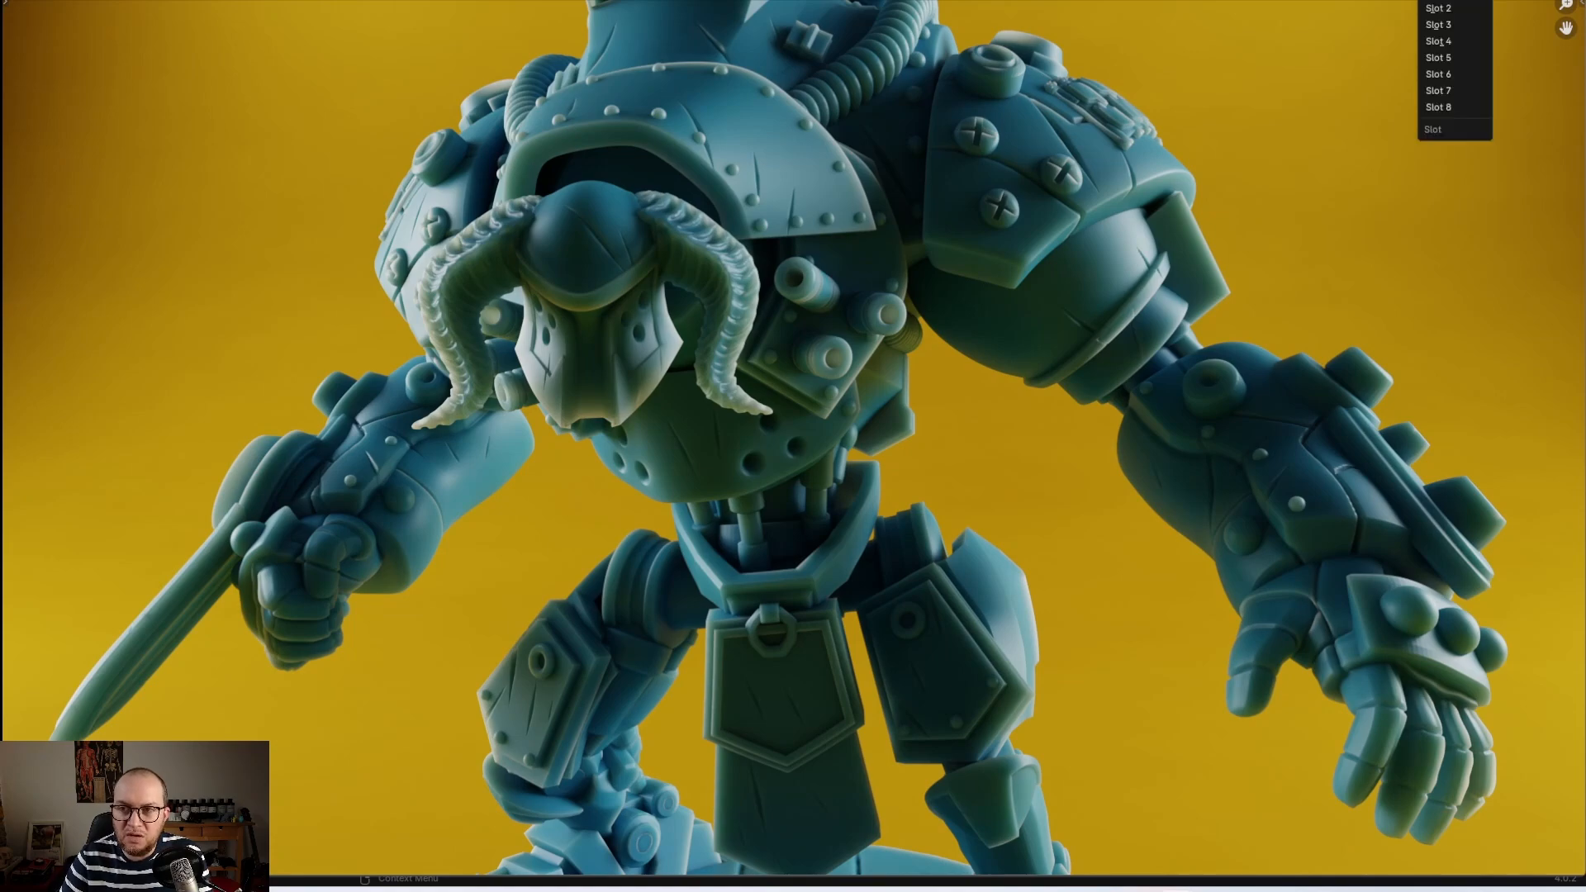
pyautogui.click(1447, 9)
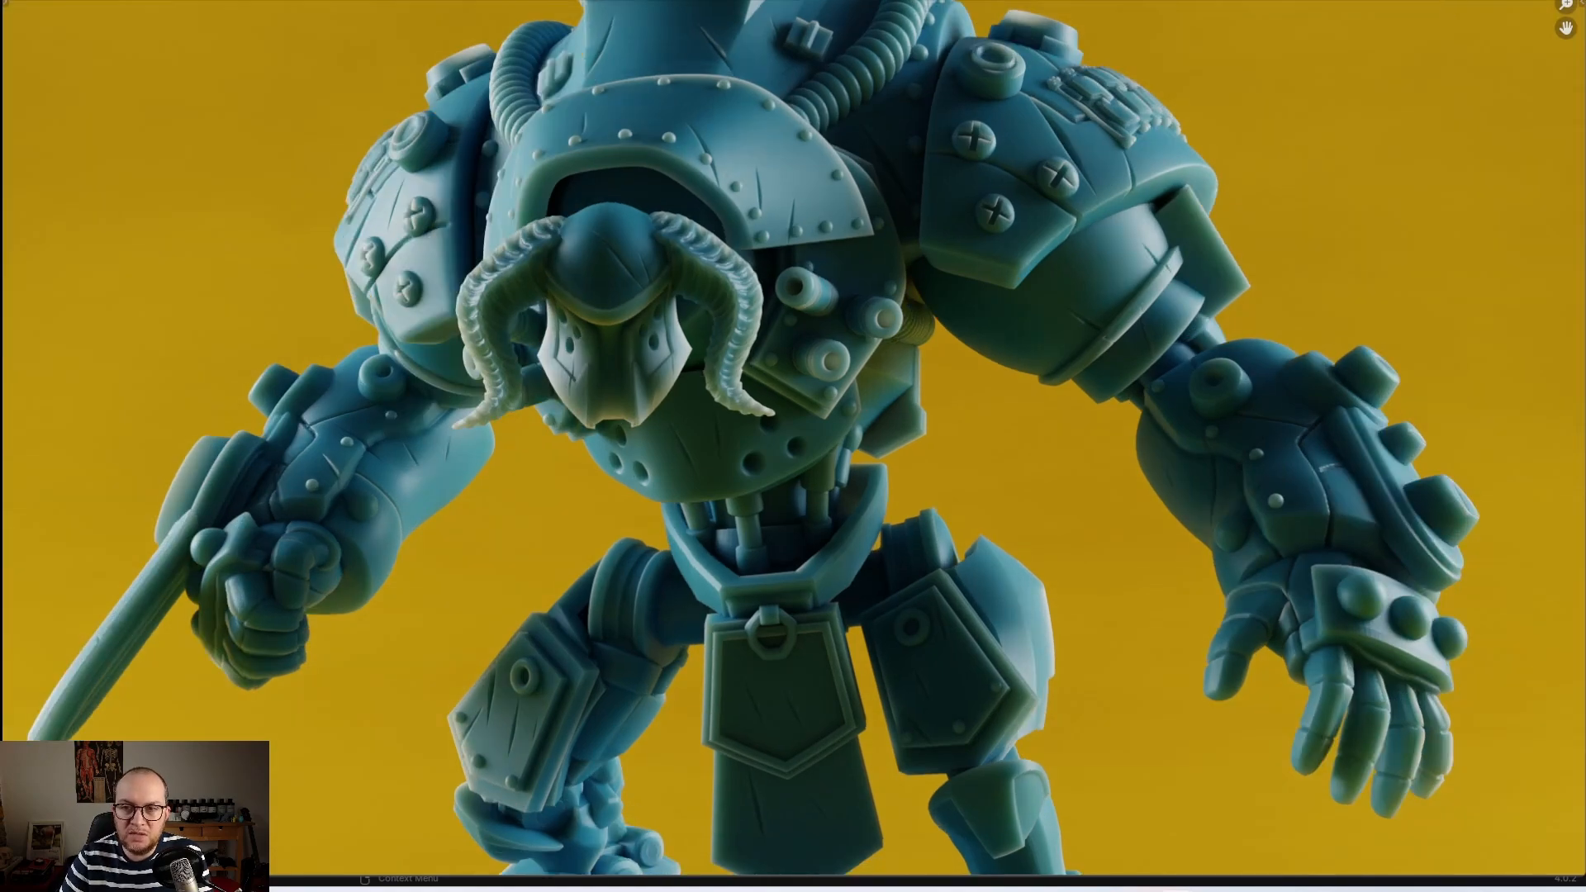
pyautogui.click(1438, 3)
pyautogui.click(1439, 8)
pyautogui.click(1439, 3)
pyautogui.click(1441, 10)
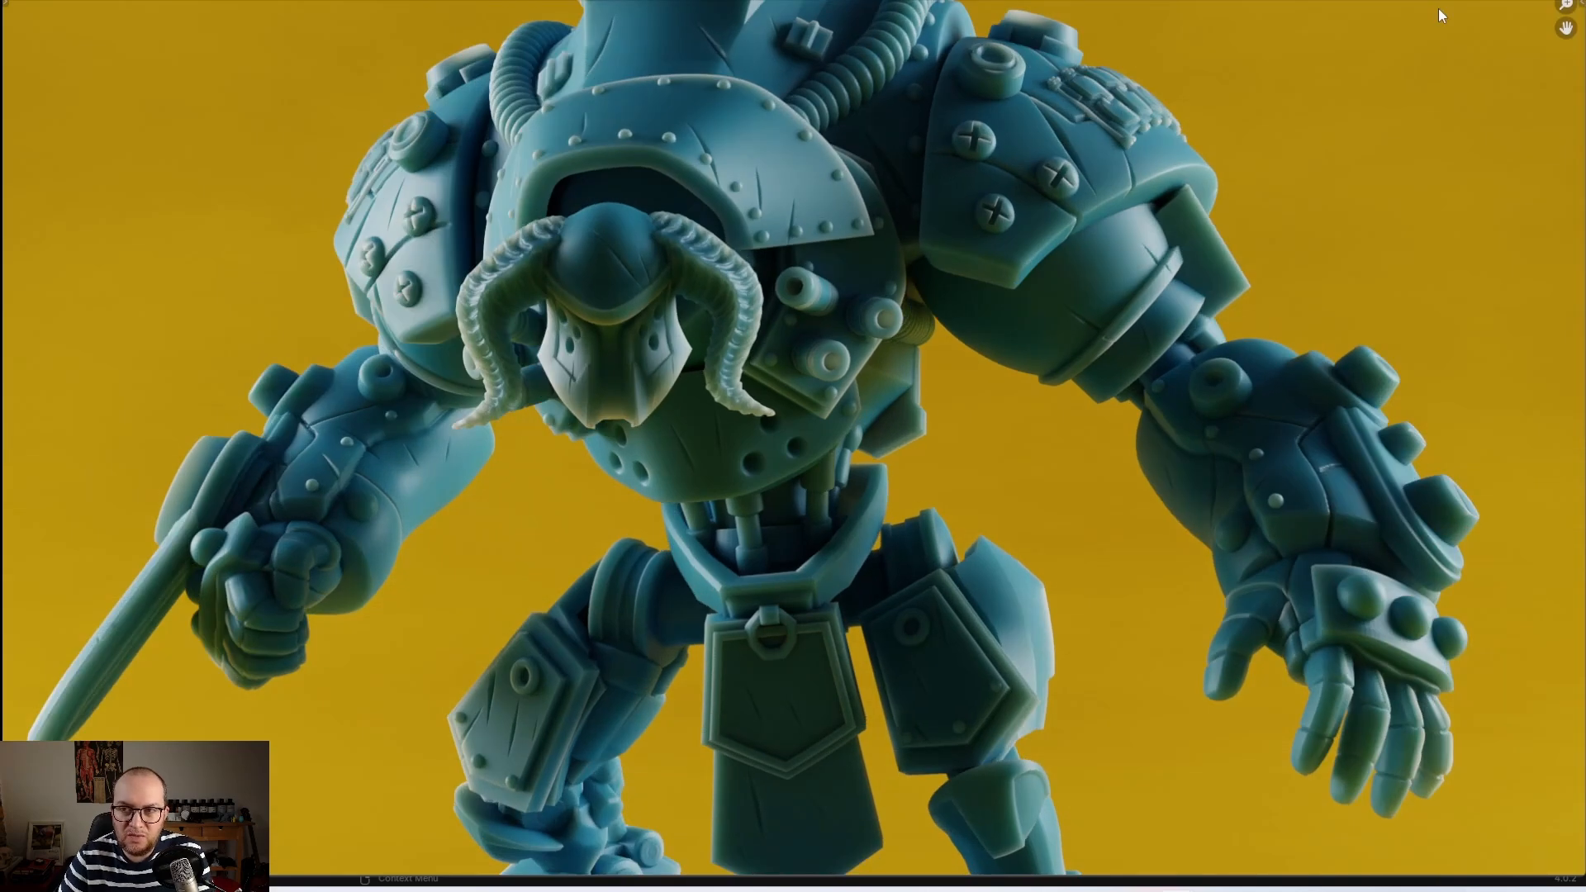
# Step: View the golem renders stored in Slot 3 and Slot 4
pyautogui.click(1438, 3)
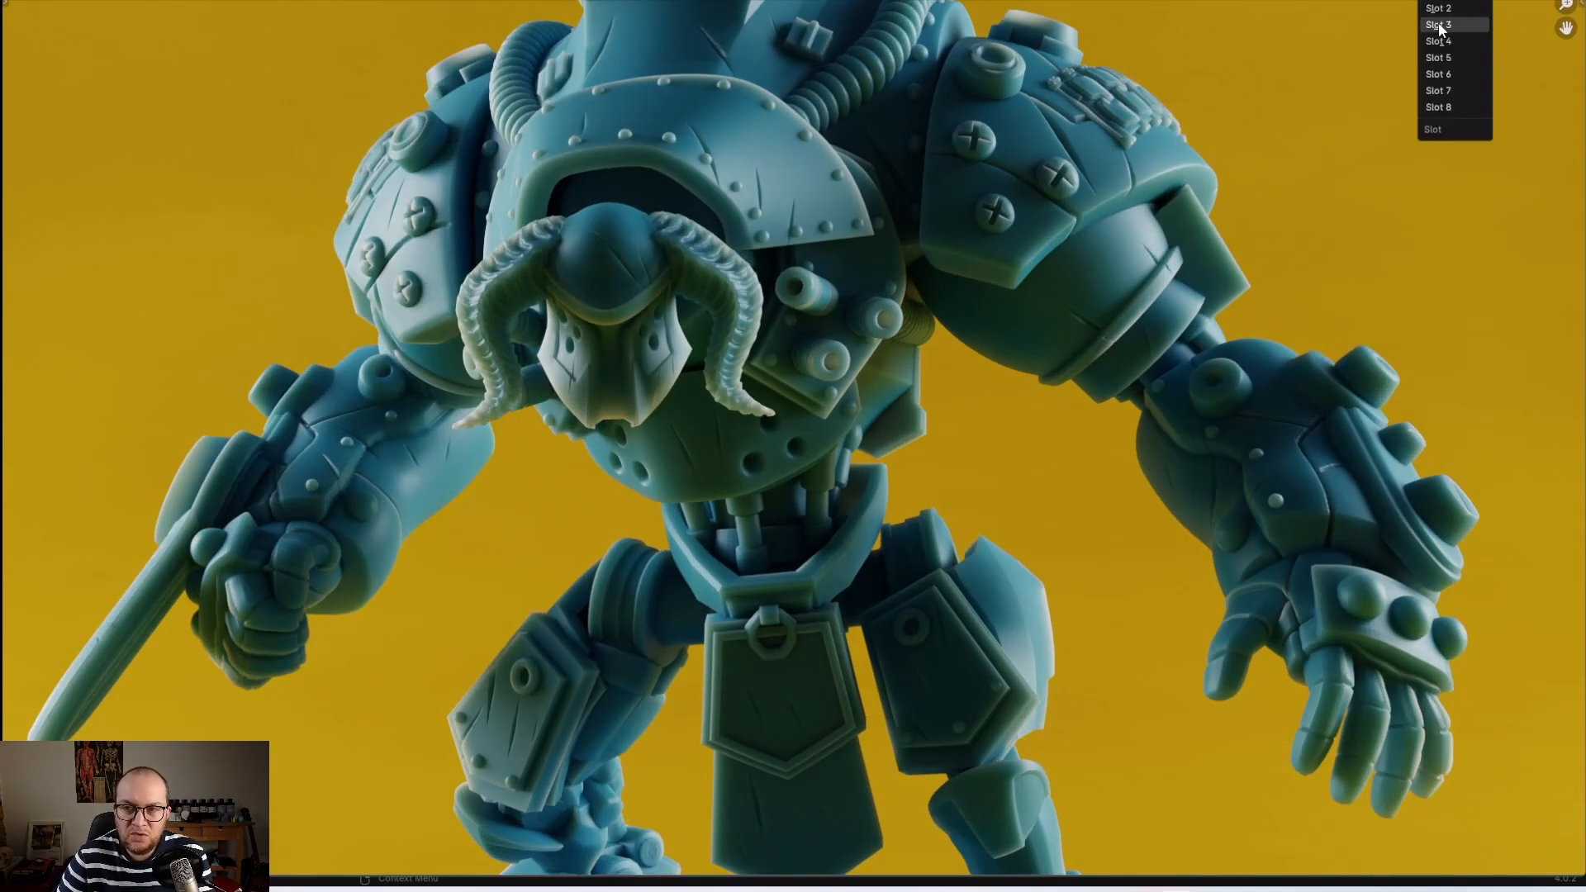
pyautogui.click(1438, 26)
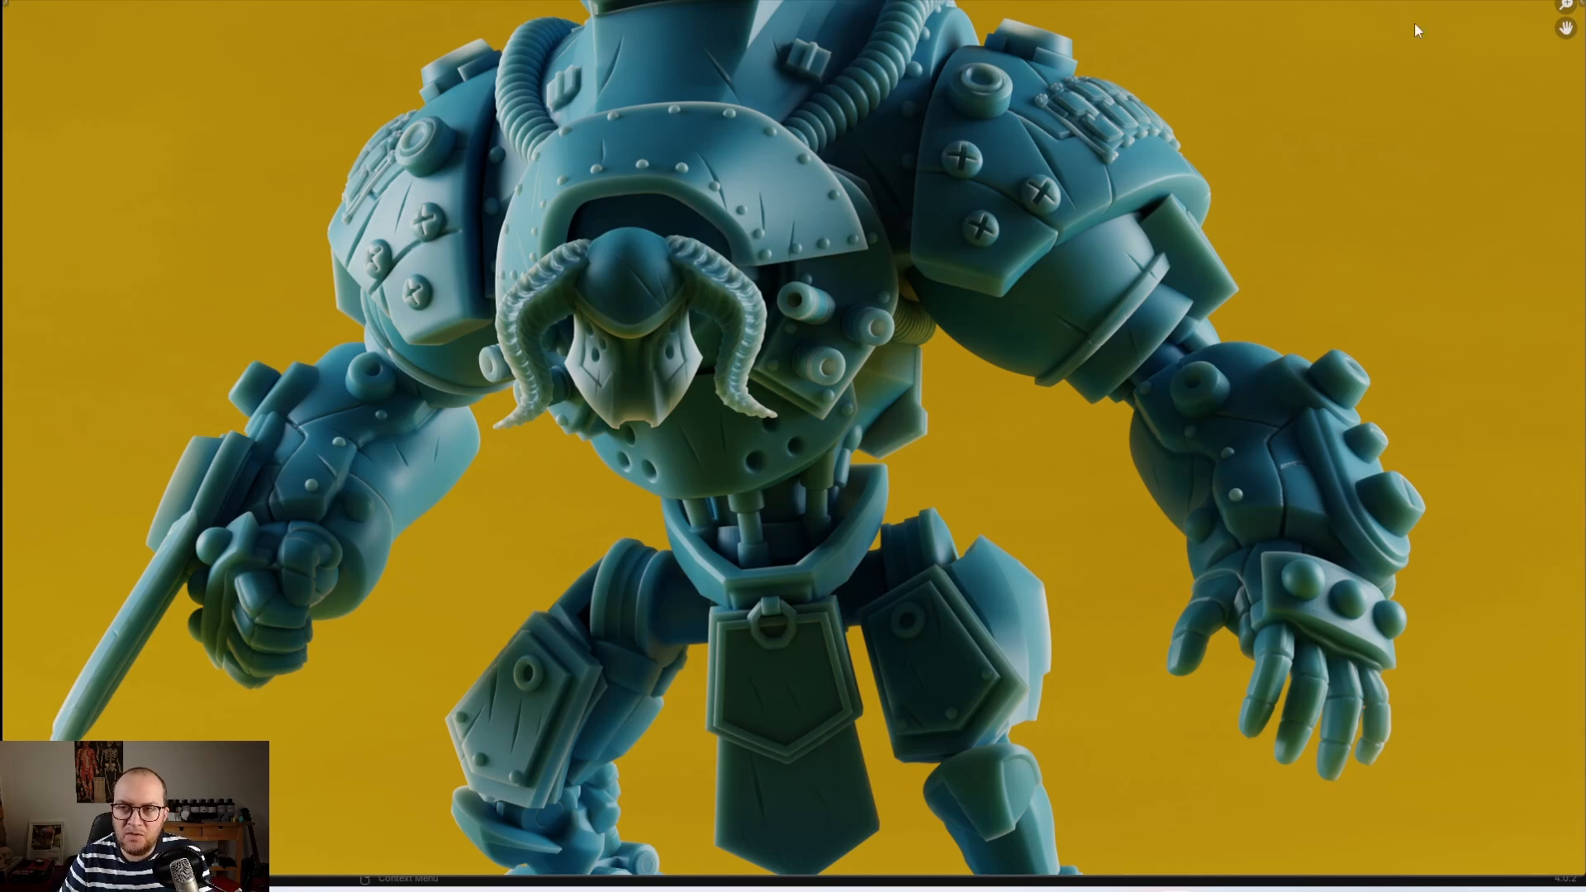
pyautogui.click(1446, 1)
pyautogui.click(1442, 24)
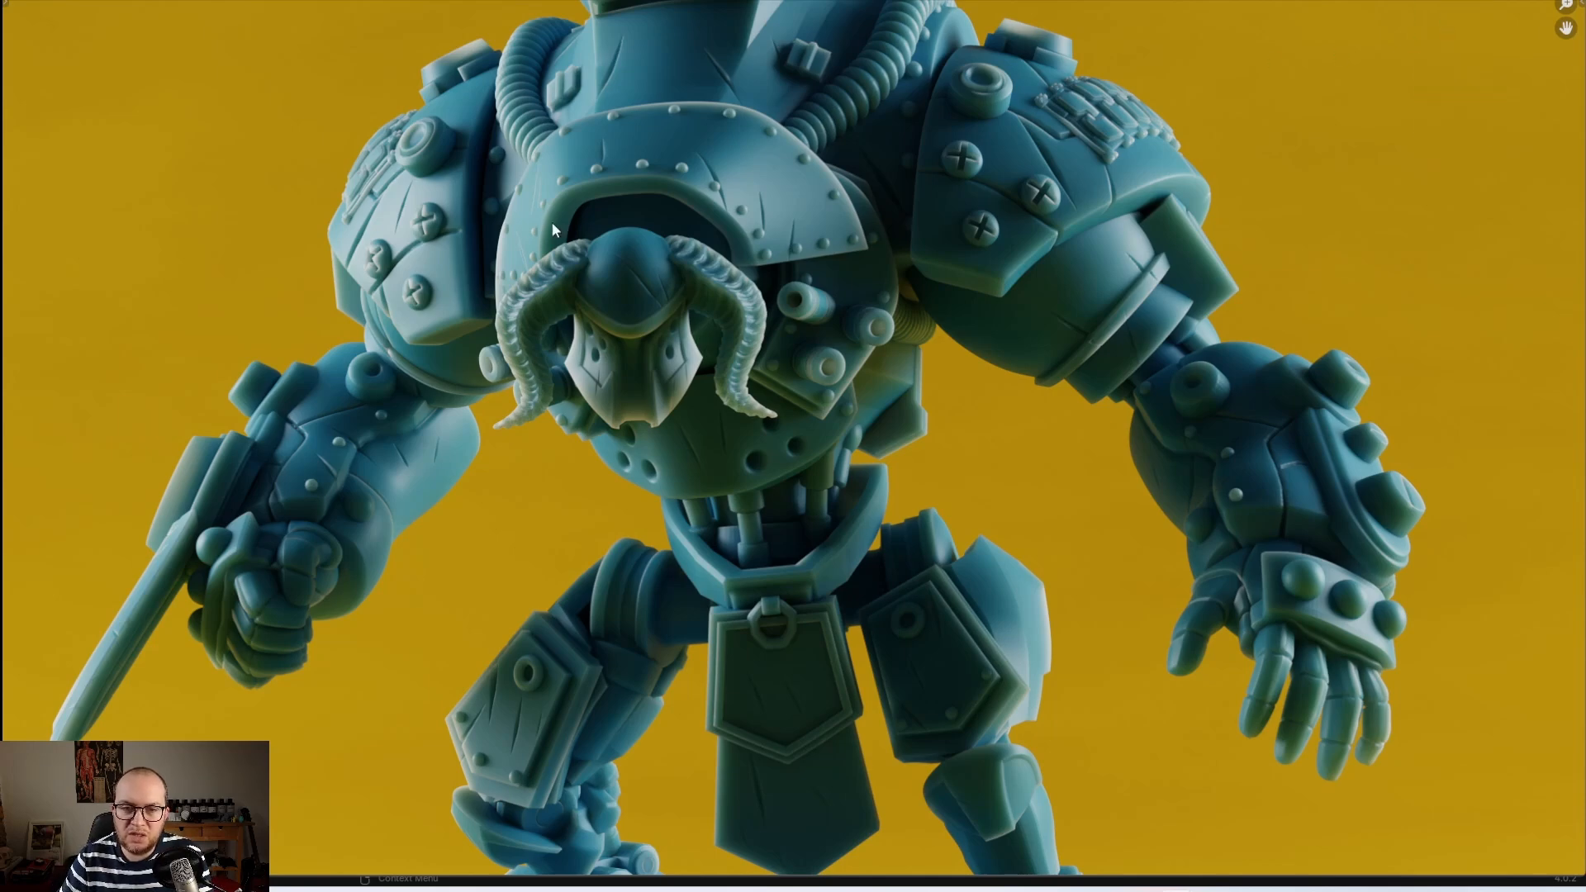
pyautogui.click(1445, 2)
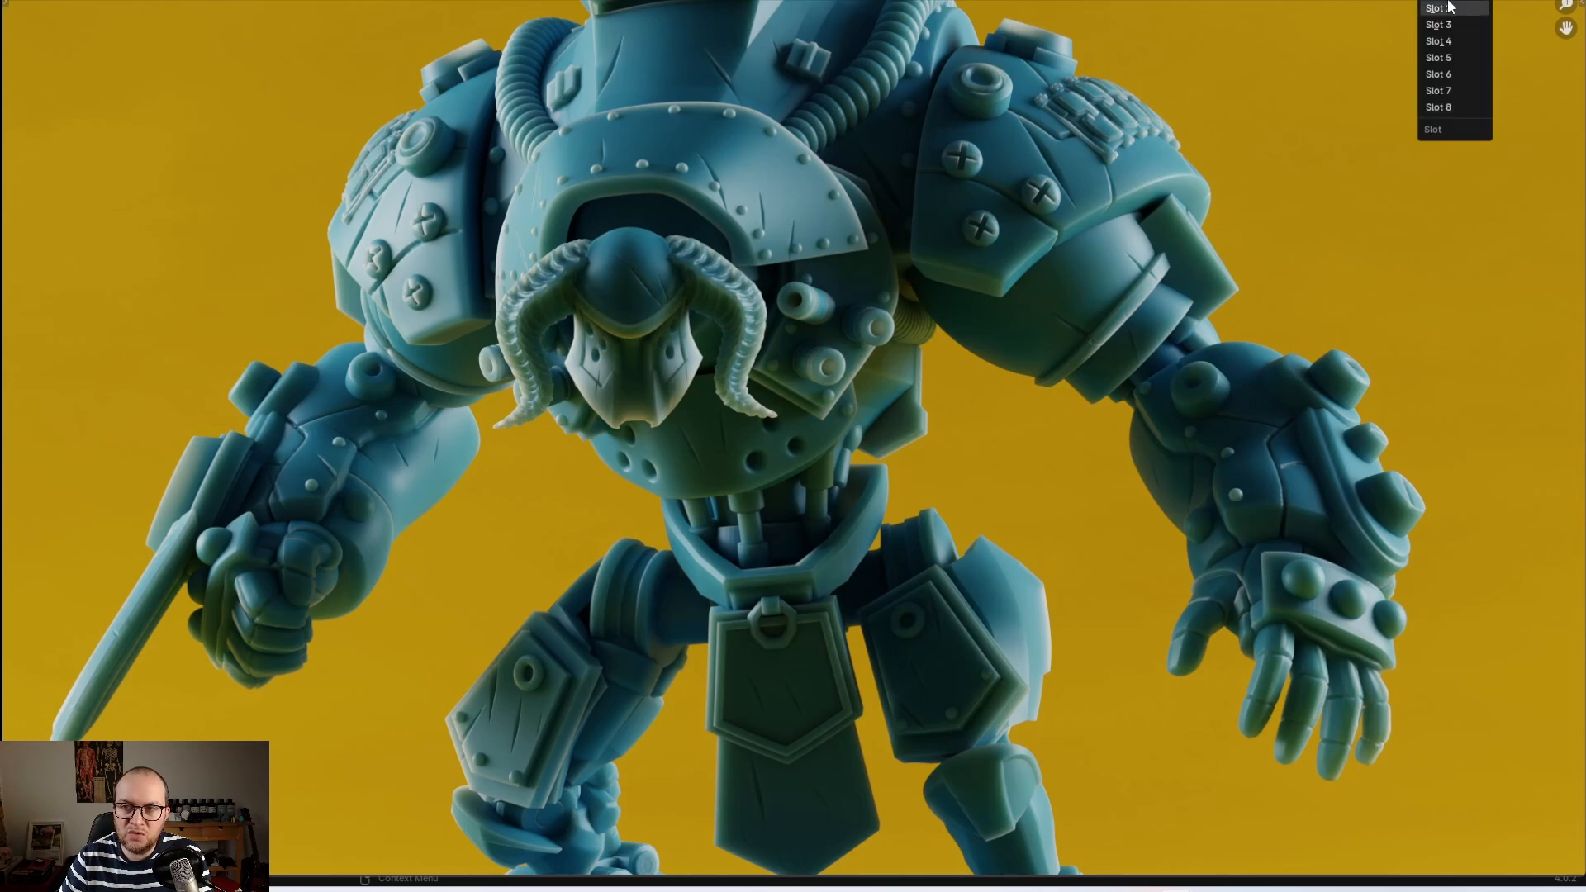
pyautogui.click(1450, 41)
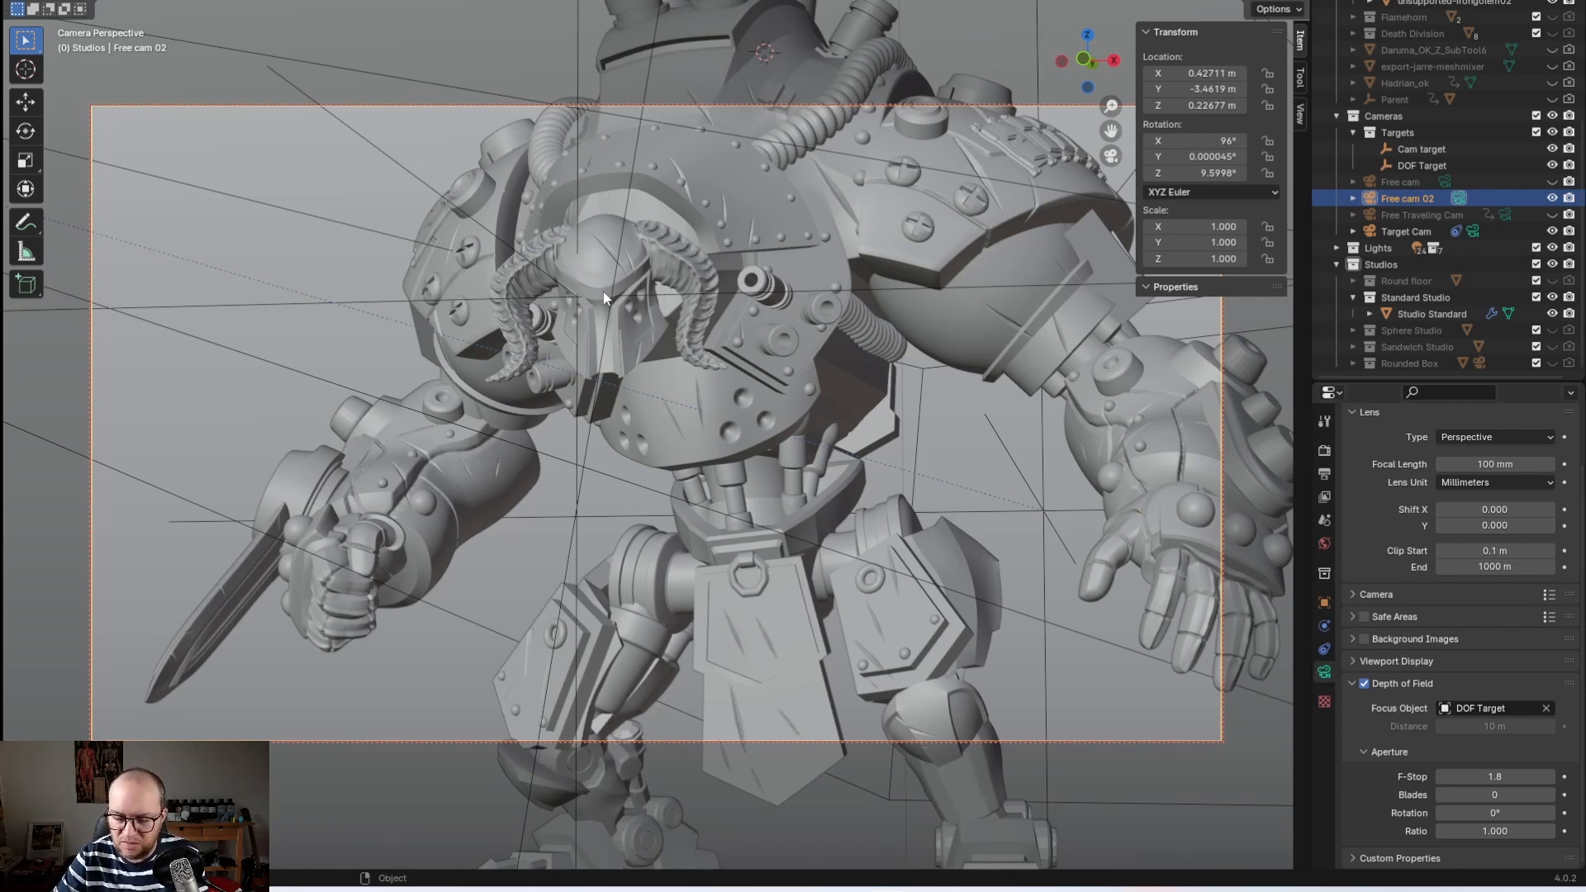
# Step: Select the DOF Target empty and inspect its placement at the golem's head, both around the model and through the camera
pyautogui.click(801, 373)
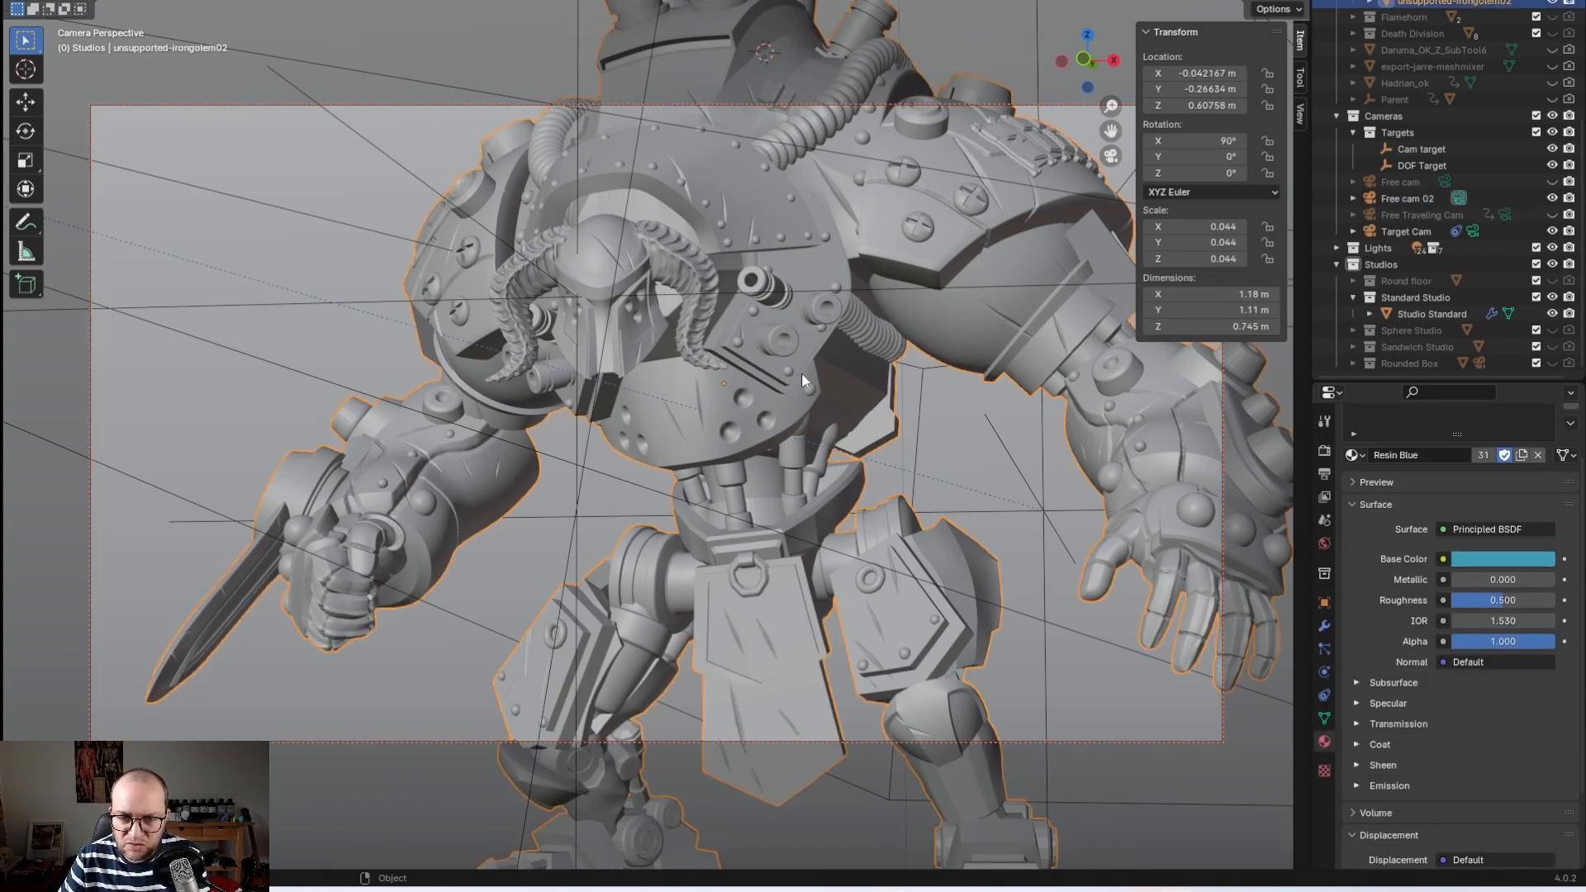
pyautogui.press('KP_Decimal')
pyautogui.scroll(4, 1062, 350)
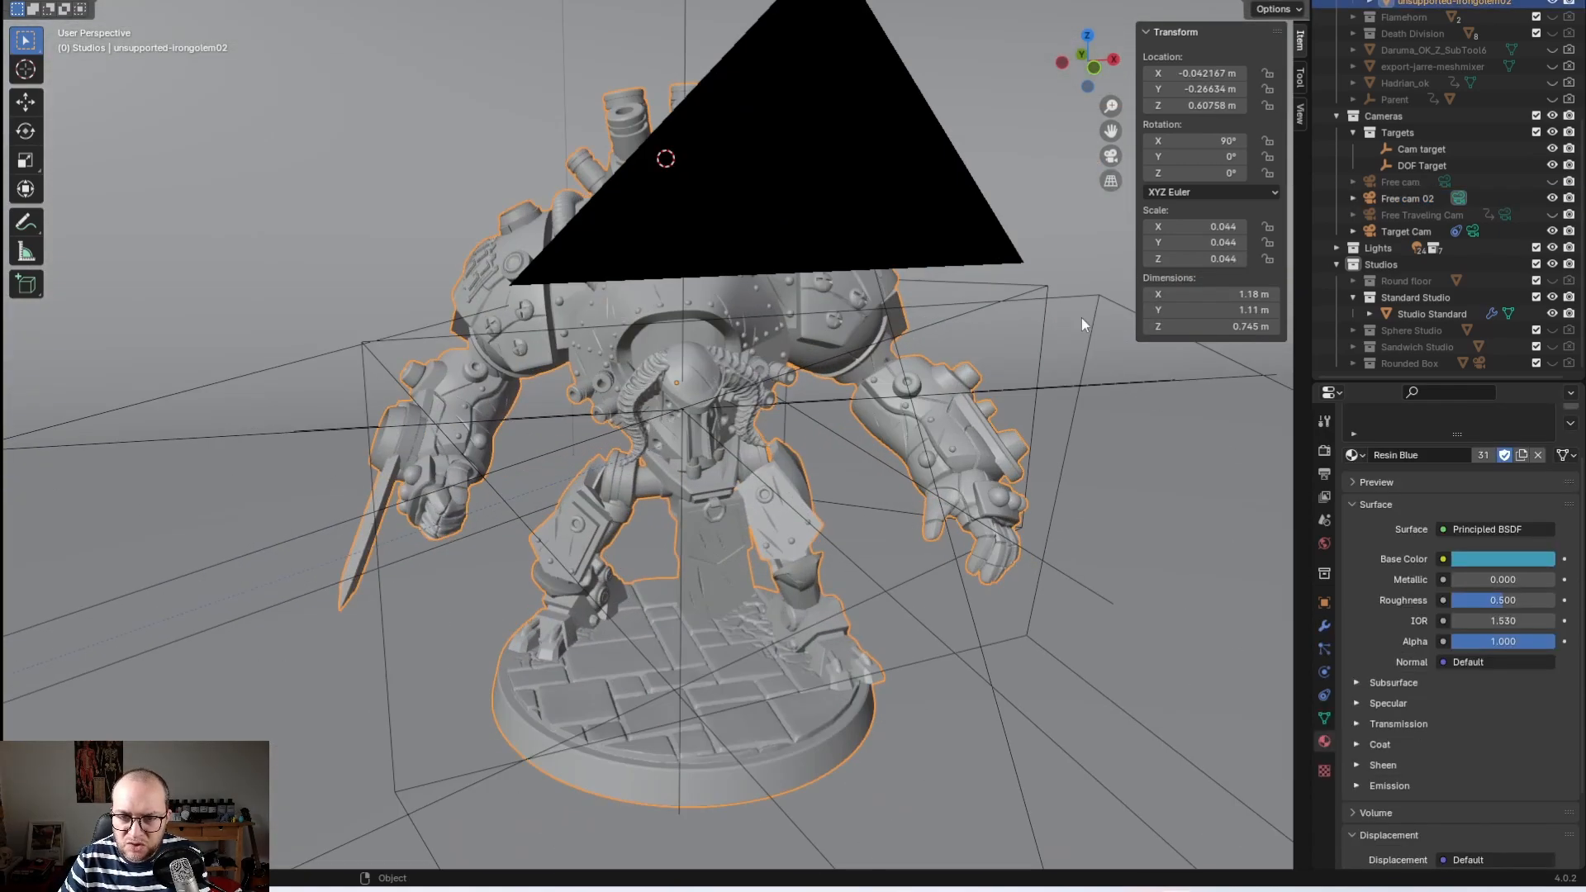
pyautogui.click(1416, 165)
pyautogui.moveTo(1048, 438); pyautogui.dragTo(754, 385, button='middle')
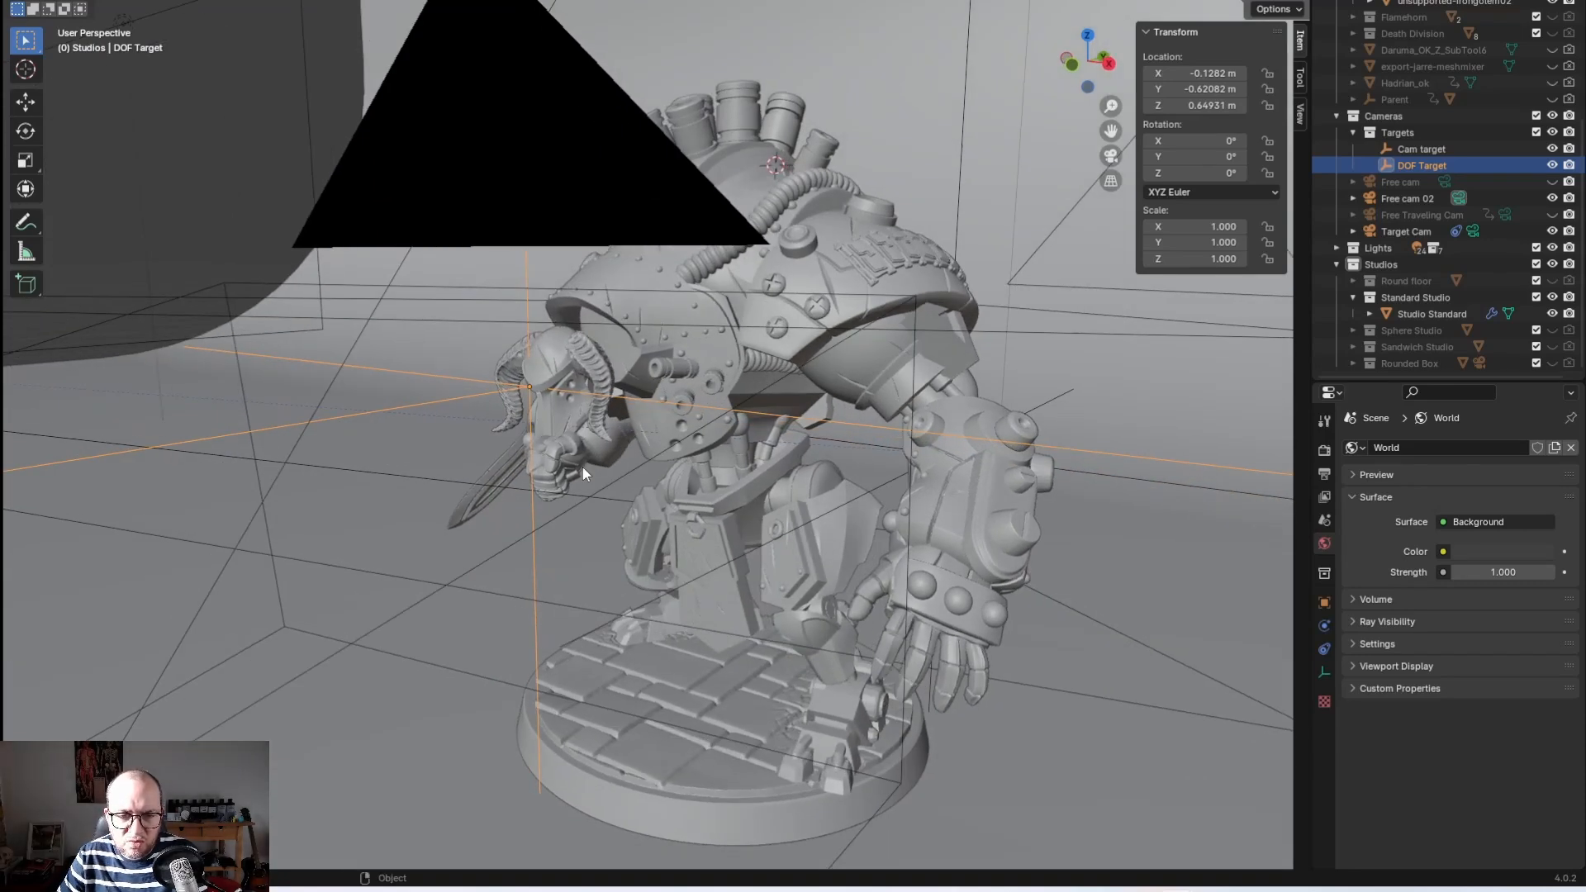
pyautogui.press('KP_0')
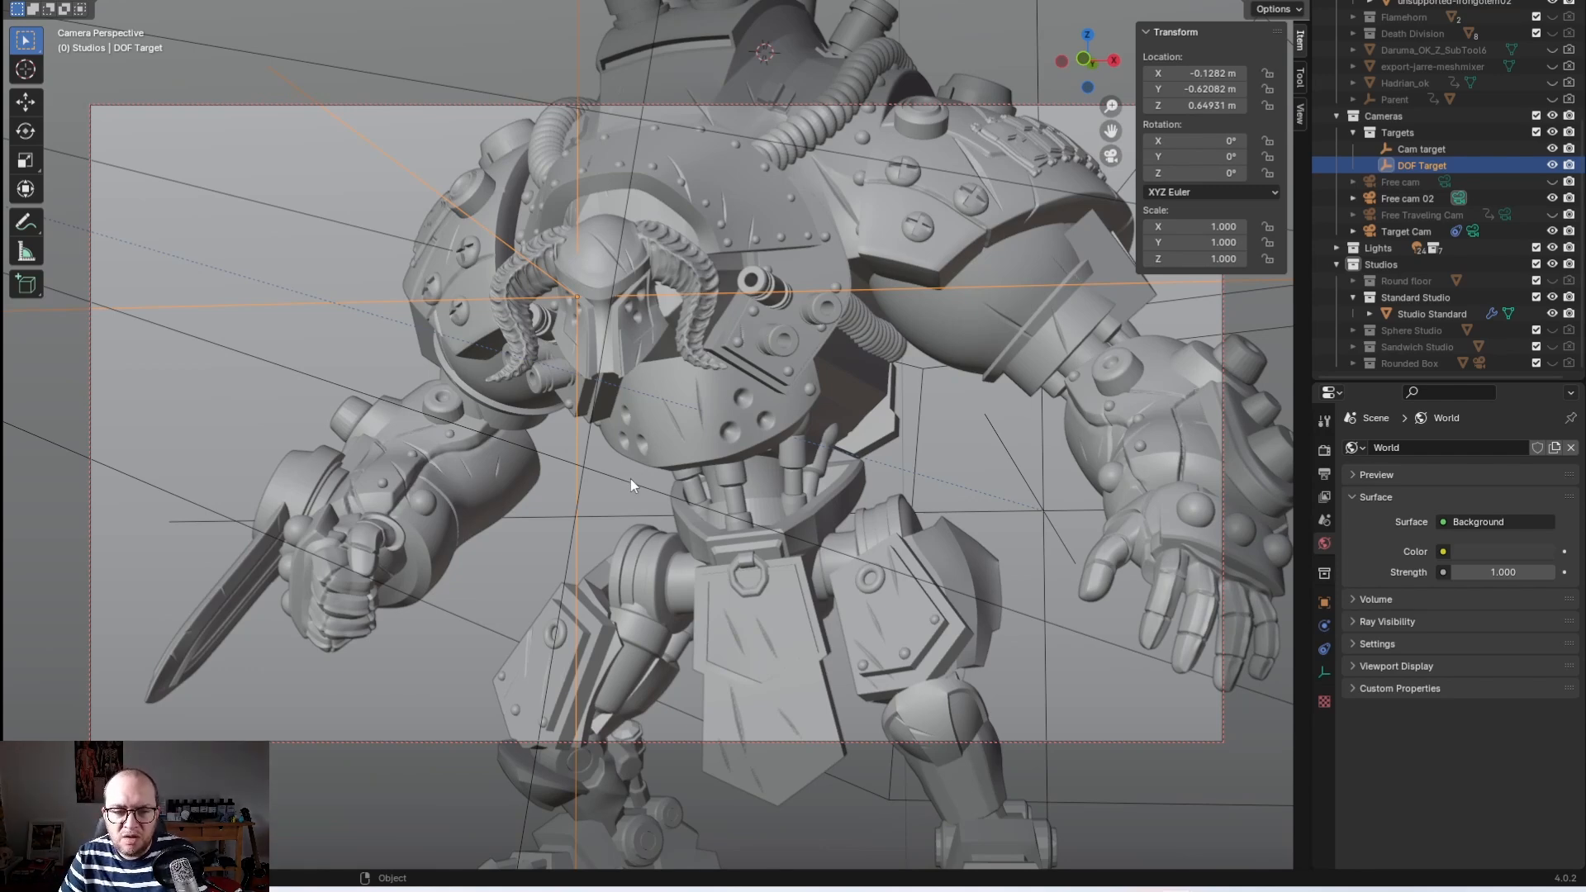
pyautogui.click(631, 477)
pyautogui.click(563, 305)
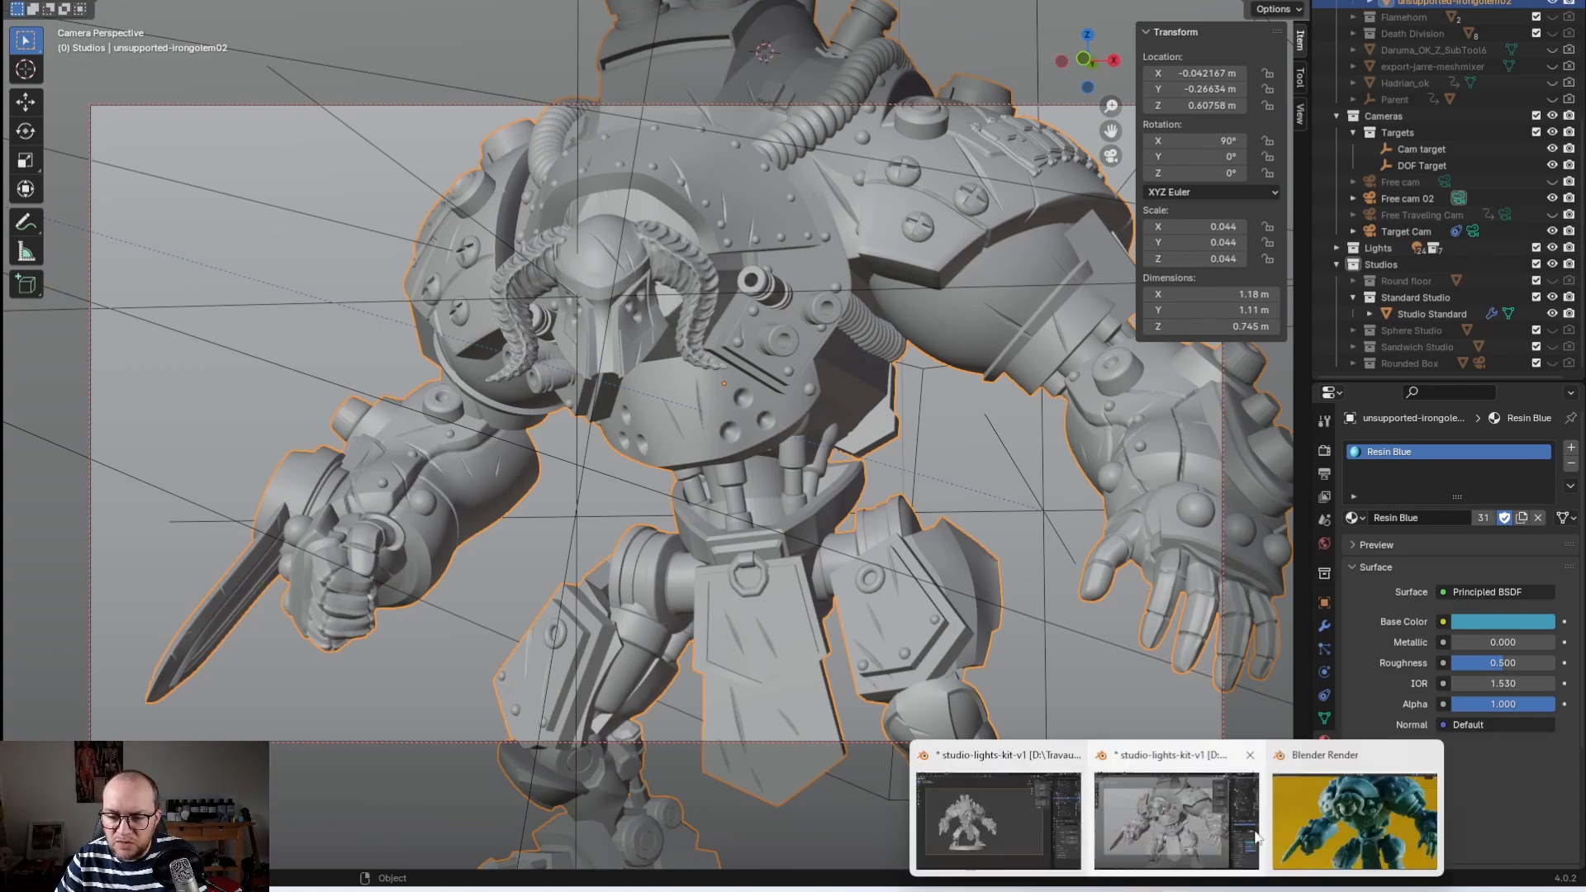
# Step: Switch to the Blender Render window and compare the displayed render with the one in Slot 5
pyautogui.click(1358, 818)
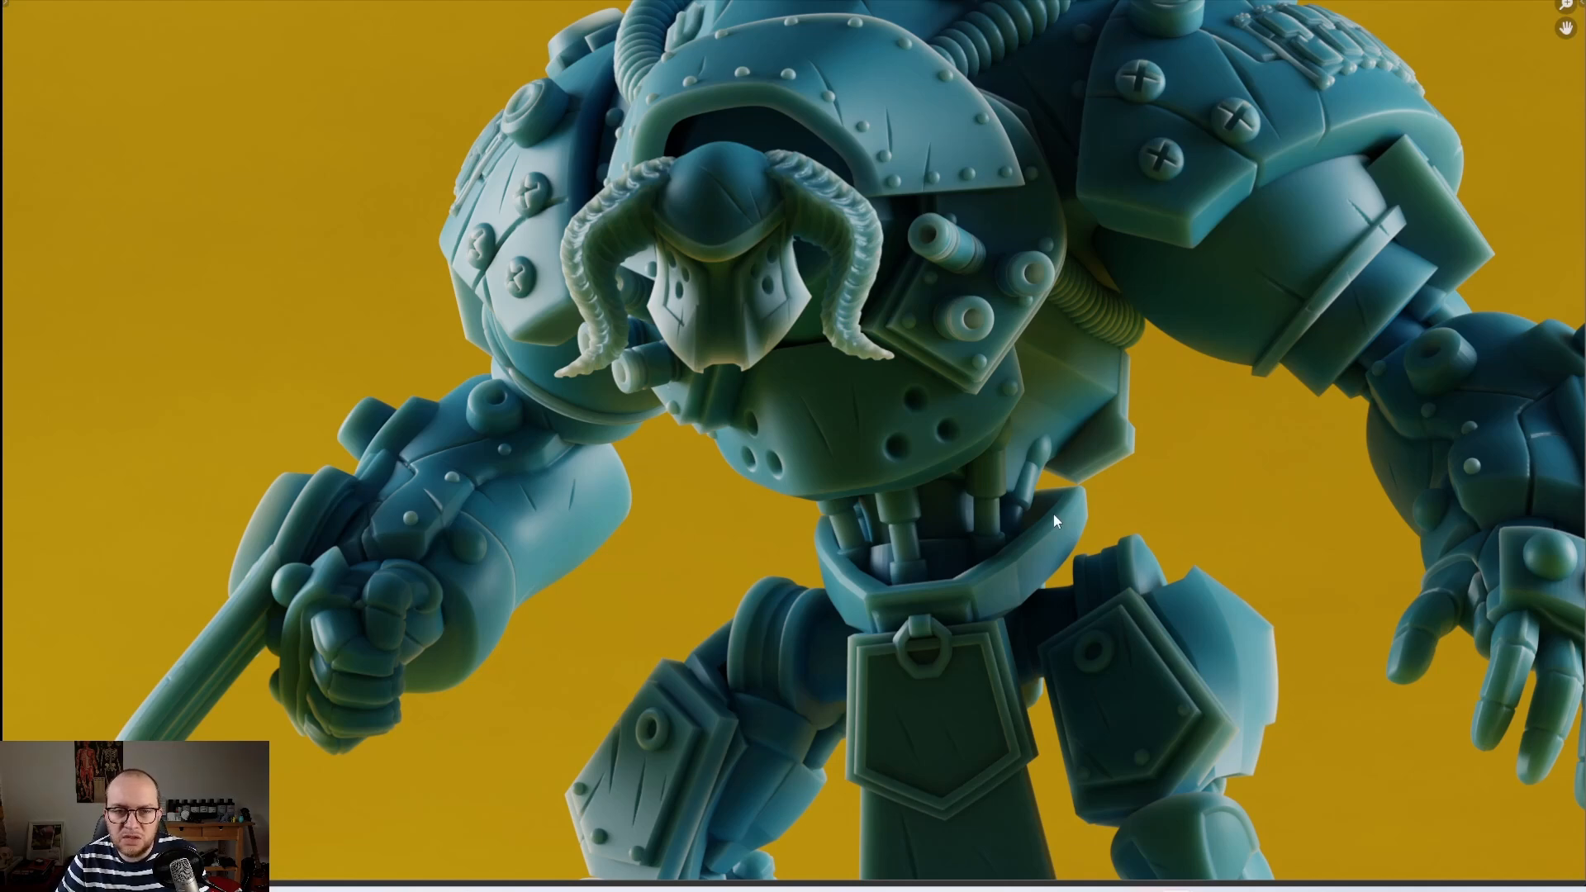
pyautogui.click(1452, 1)
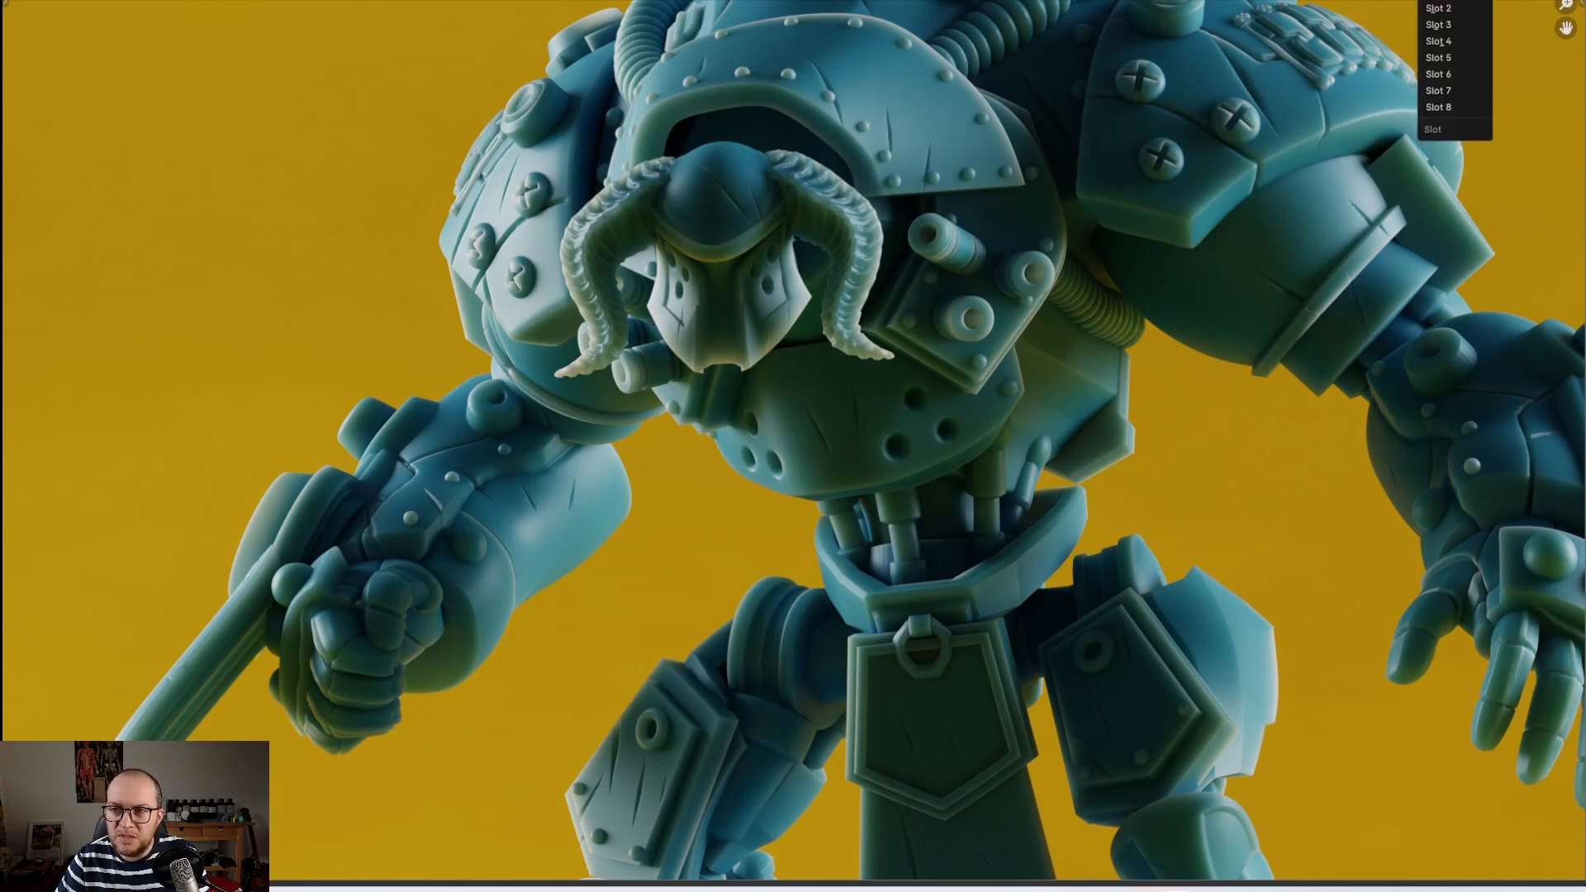
pyautogui.click(1439, 56)
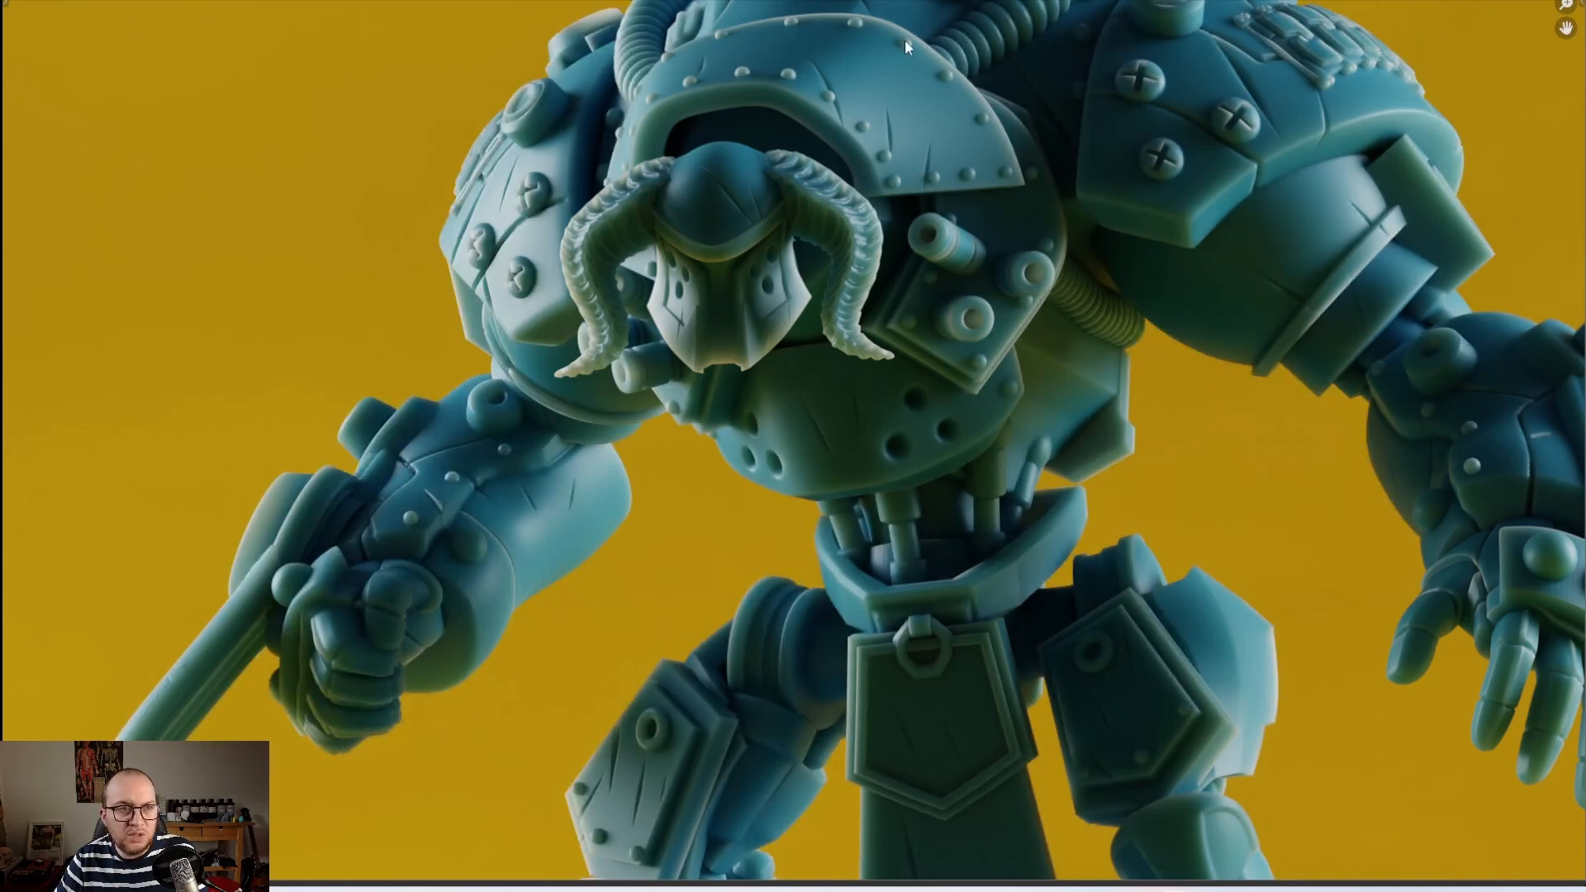
pyautogui.click(1433, 60)
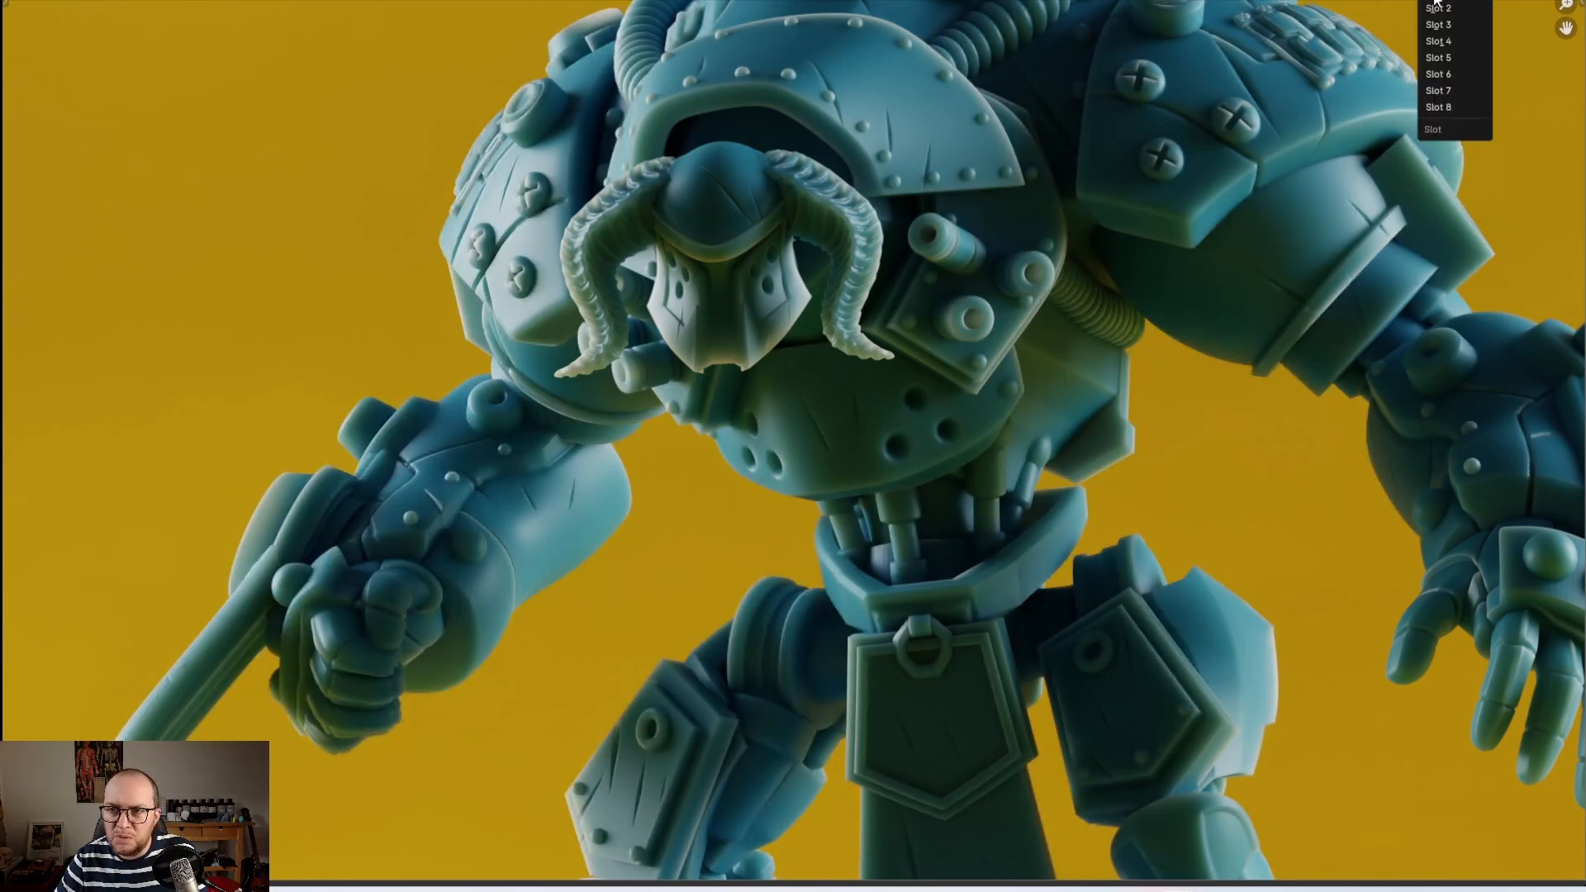
pyautogui.click(1437, 58)
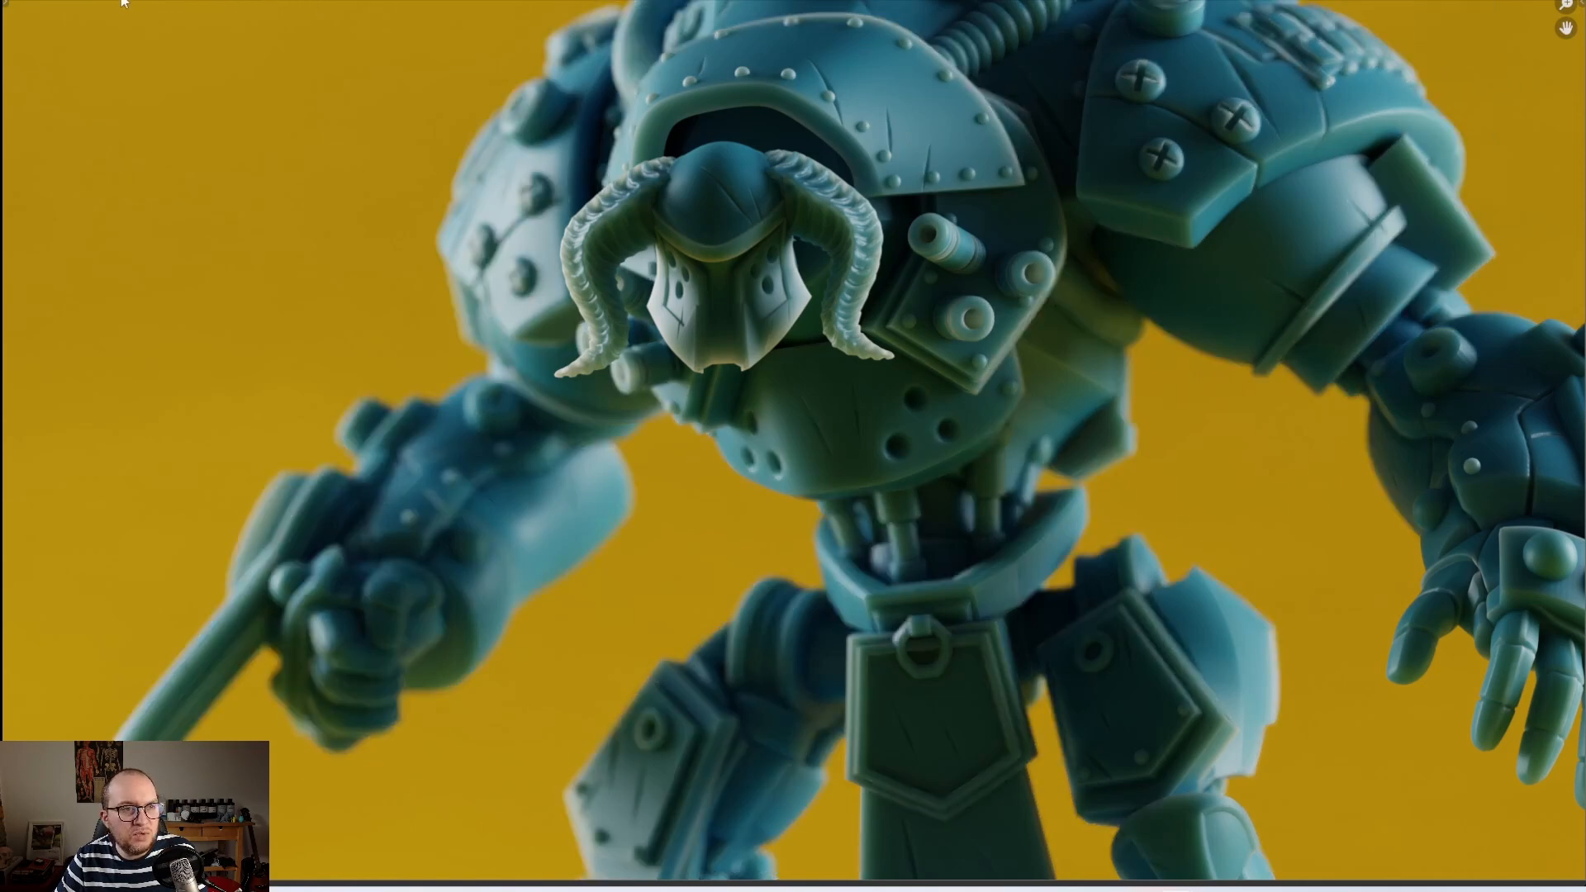
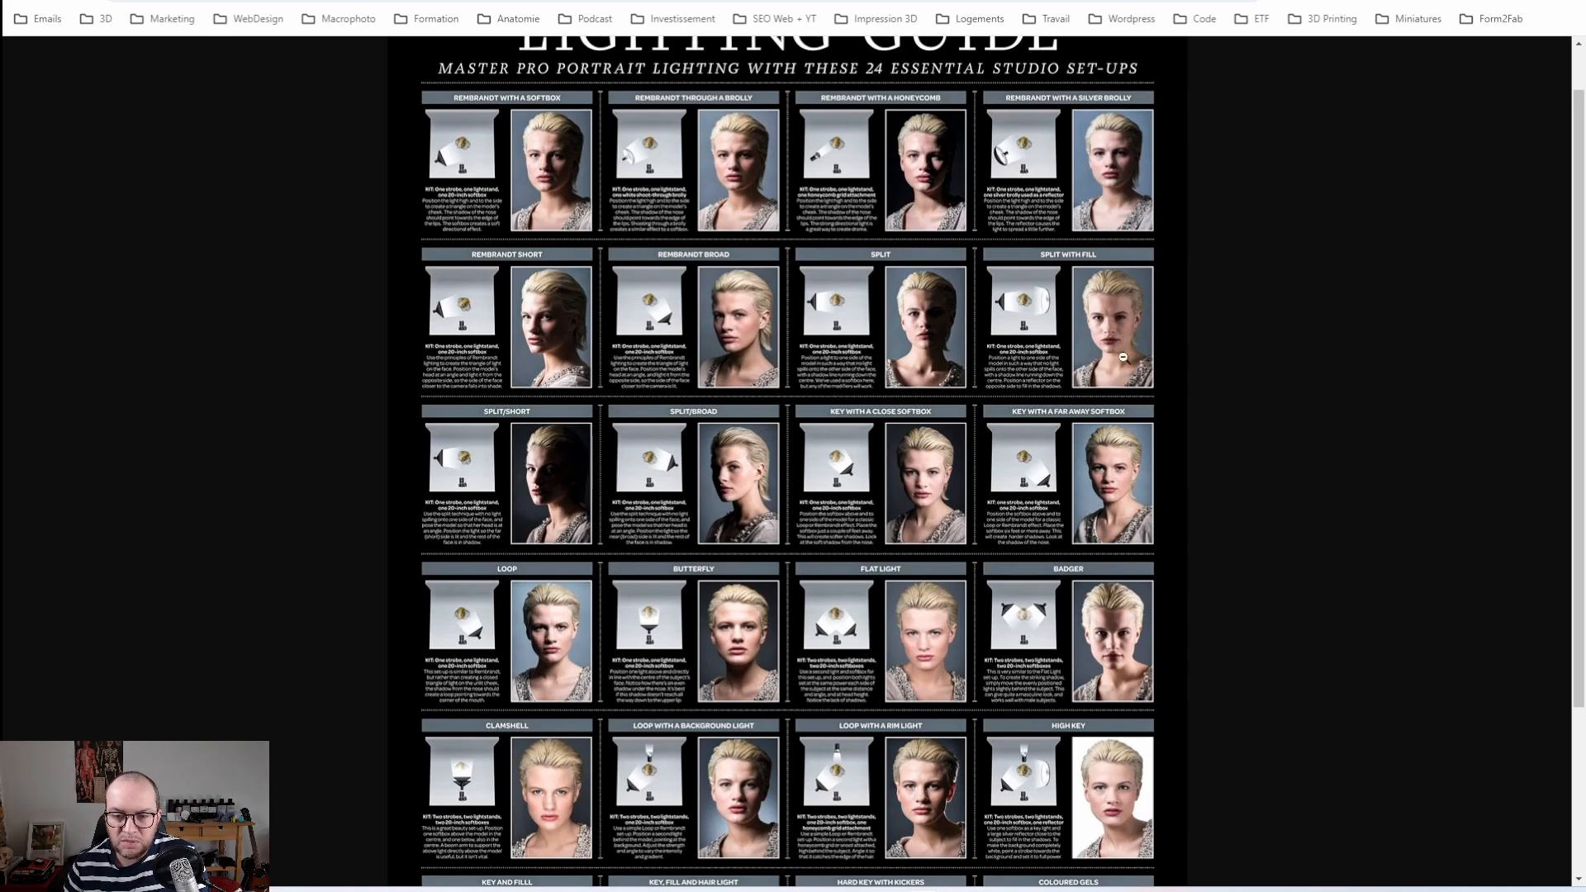
# Step: Skim the portrait set-ups in the Lighting Guide, then switch to Blender and expand the Lights collection to see its light rigs
pyautogui.scroll(-2, 1121, 346)
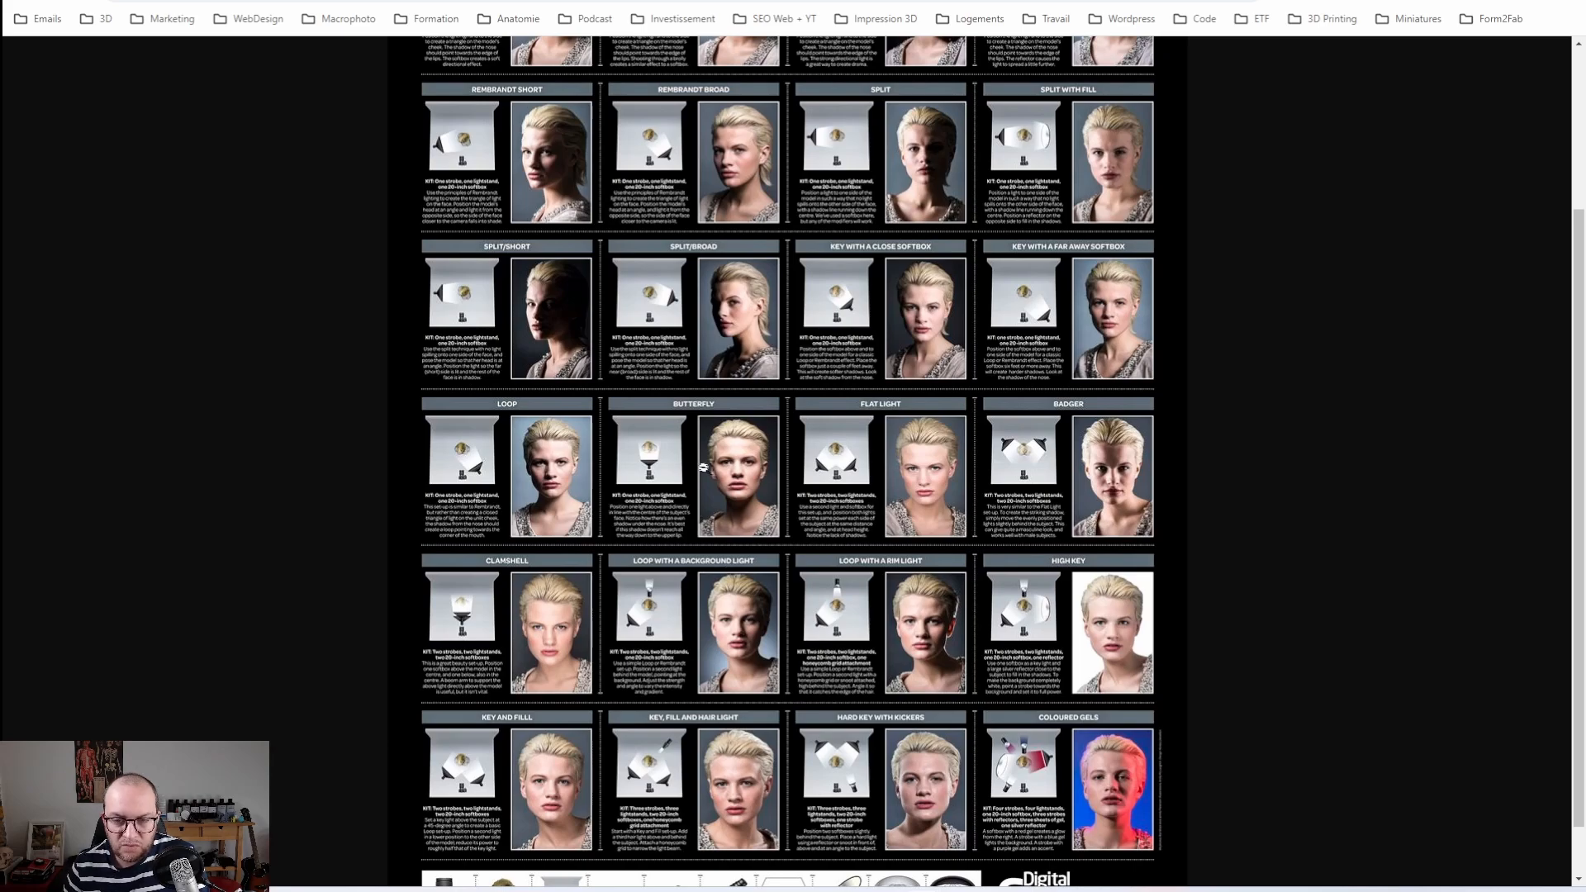
pyautogui.scroll(3, 805, 473)
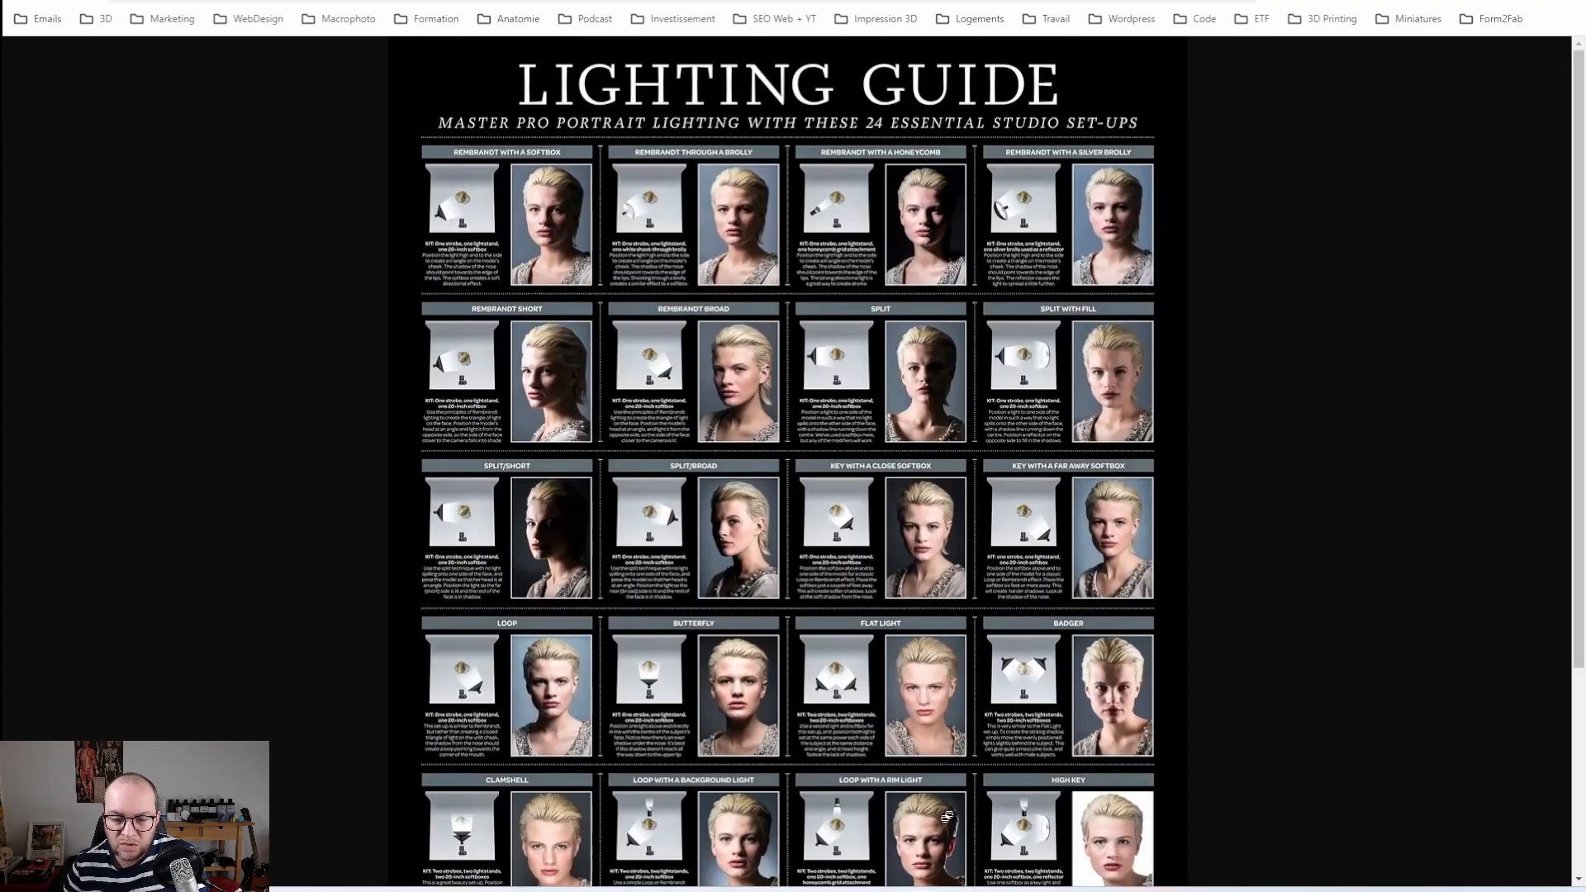
pyautogui.moveTo(885, 872)
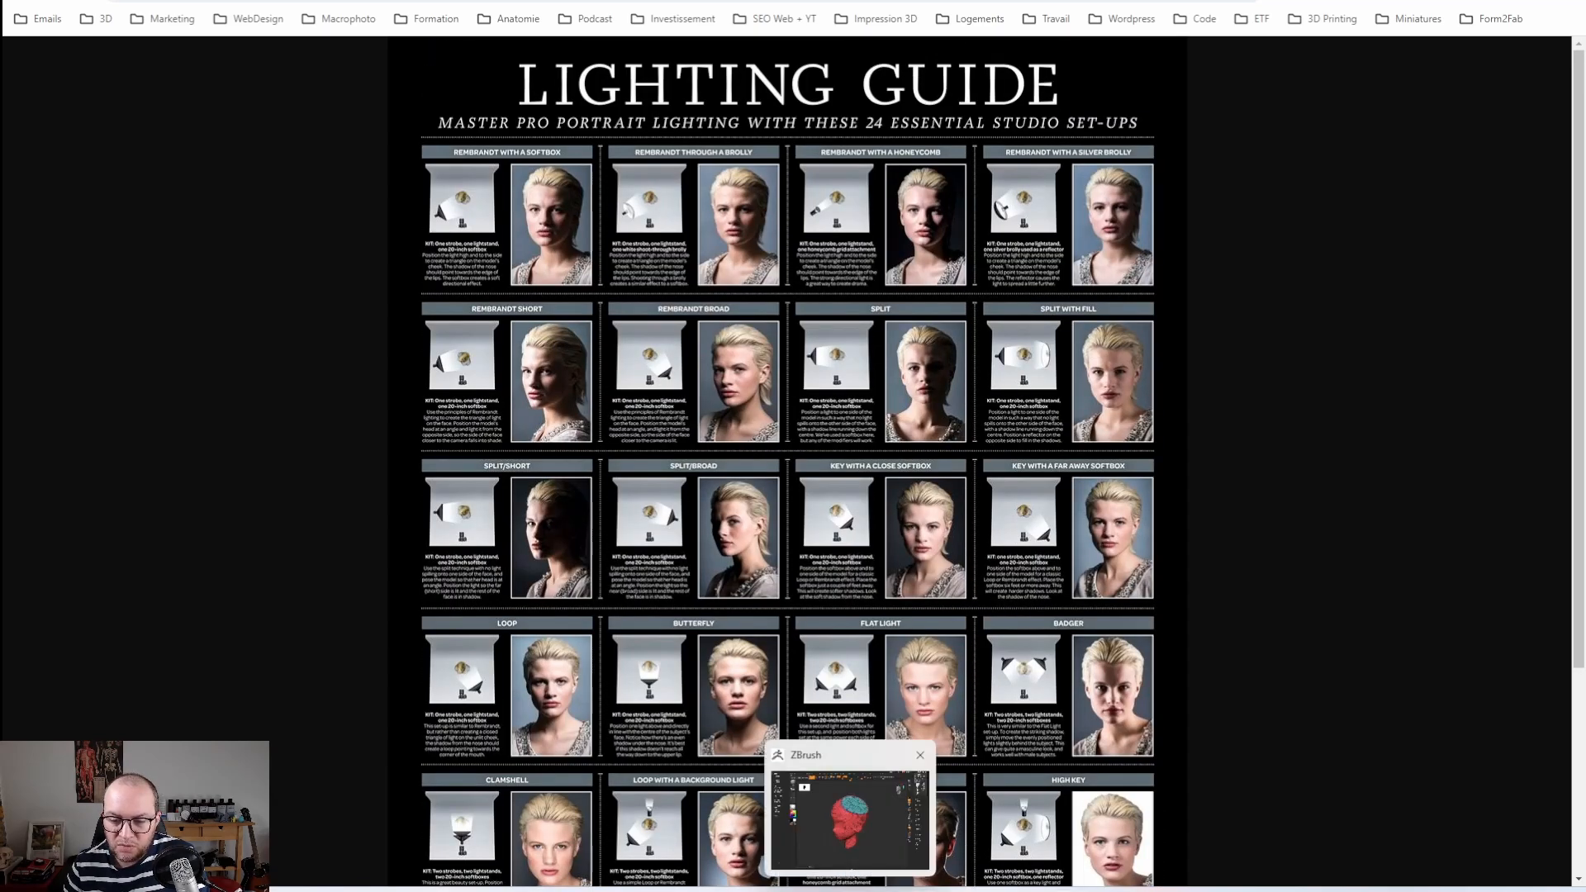
pyautogui.click(982, 830)
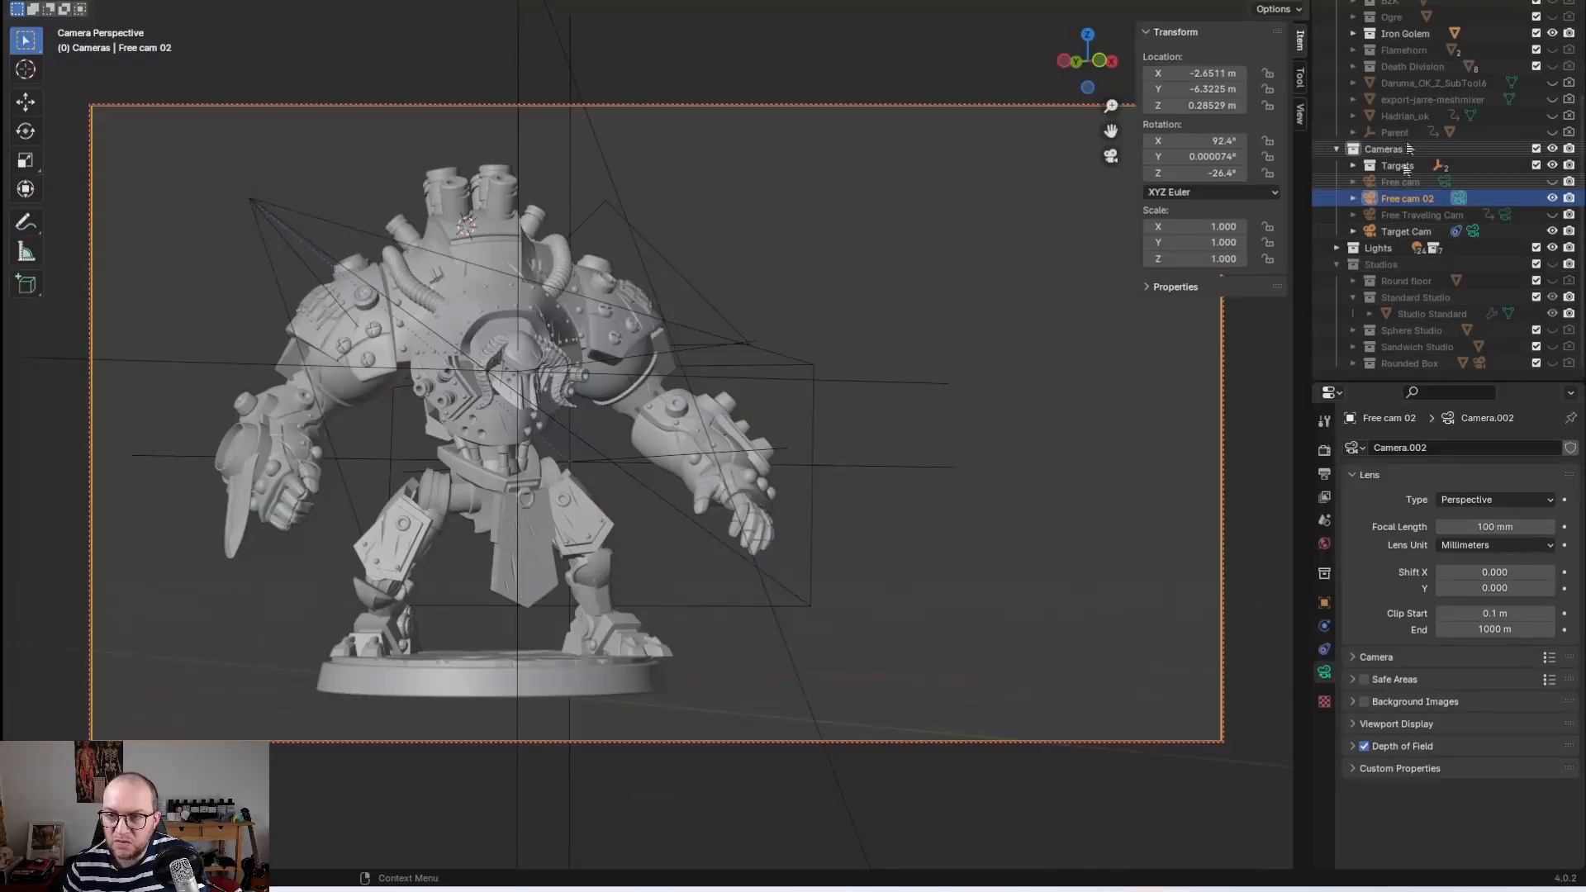
pyautogui.click(1336, 248)
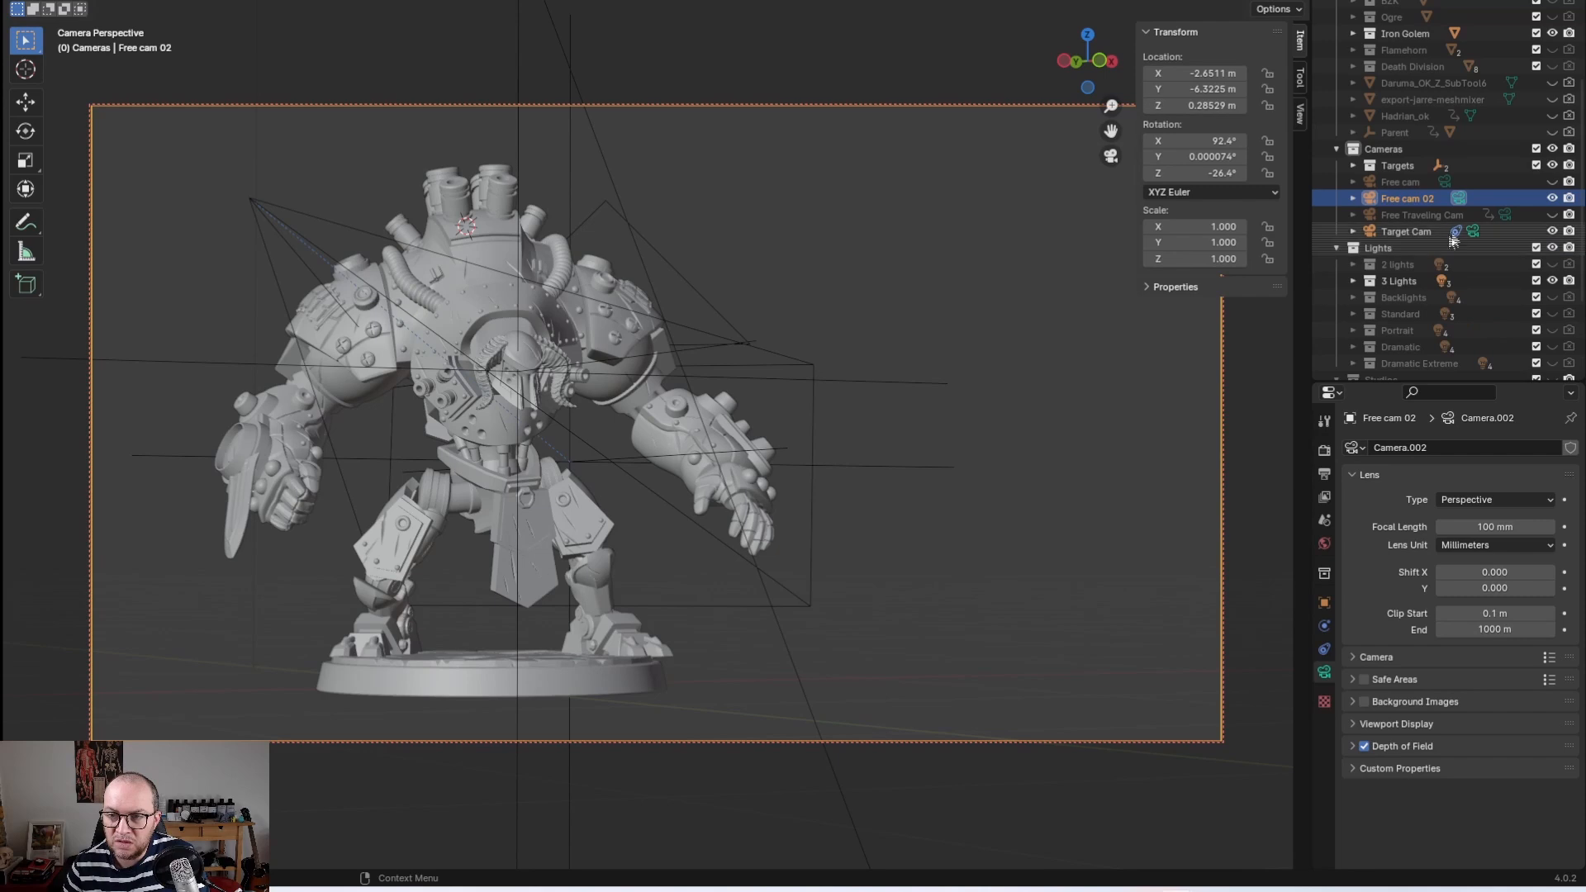
pyautogui.scroll(-1, 1452, 240)
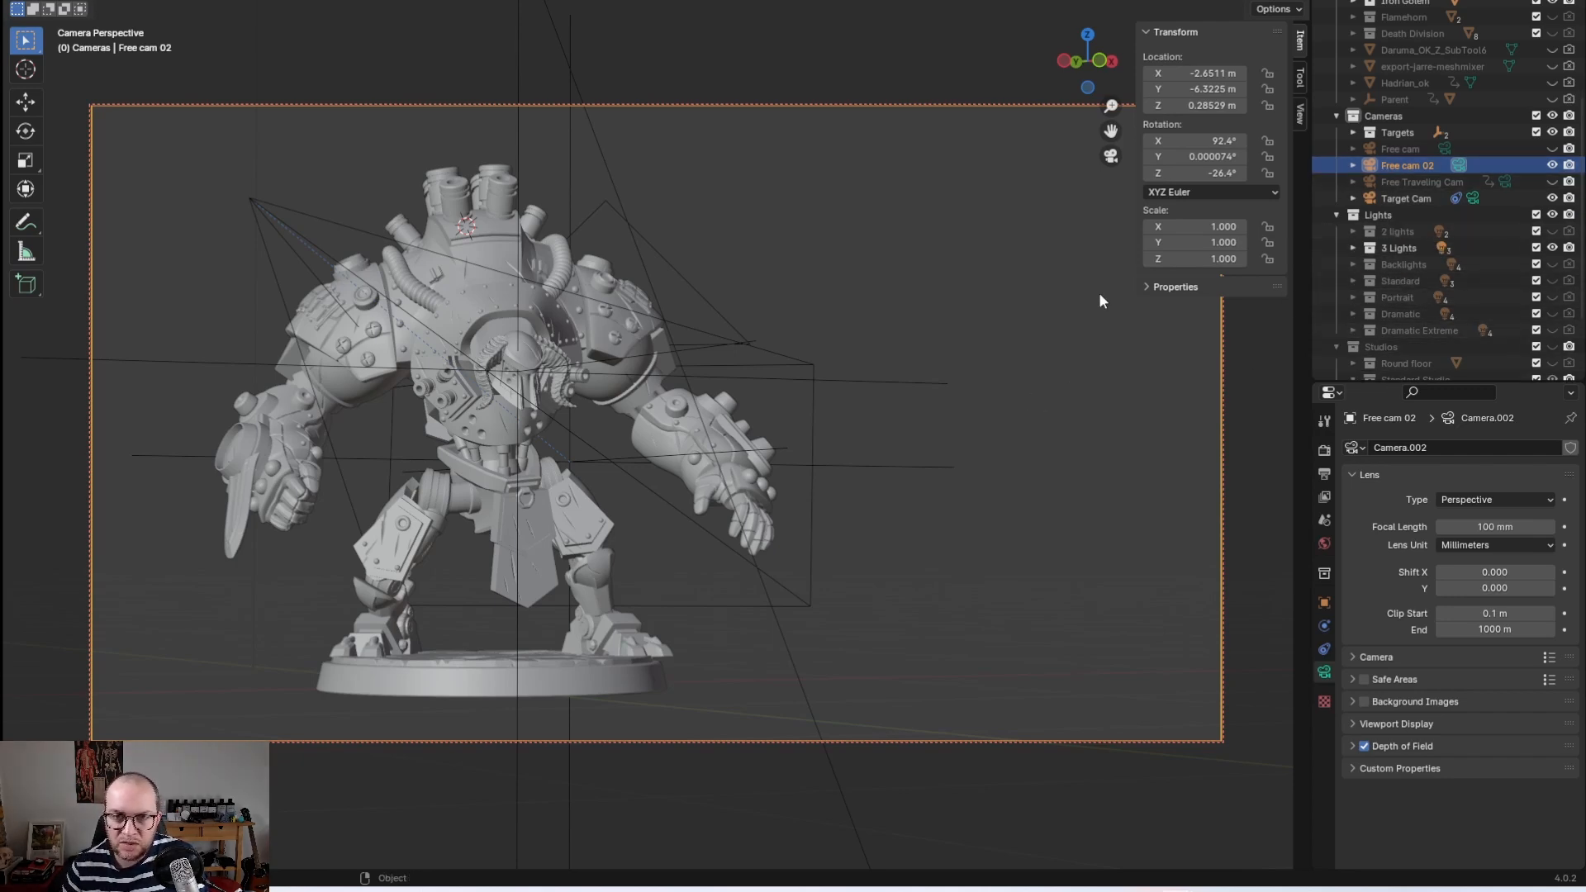
# Step: Switch back to the Lighting Guide and examine its studio set-ups, from Rembrandt and Split lighting down to Coloured Gels
pyautogui.hotkey('alt', 'Tab')
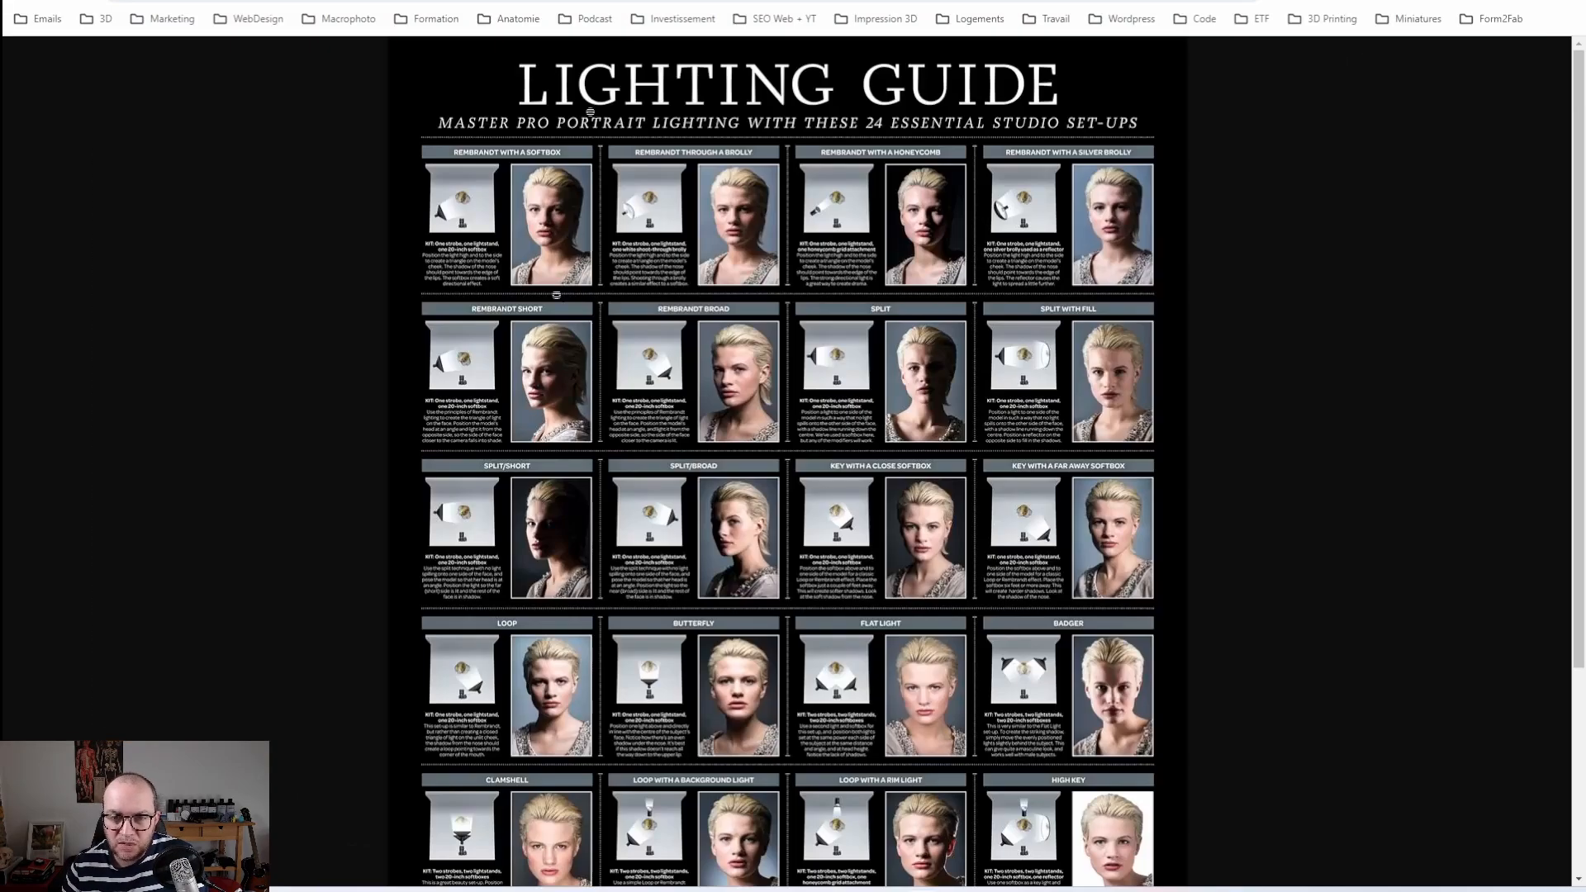
pyautogui.scroll(-3, 758, 429)
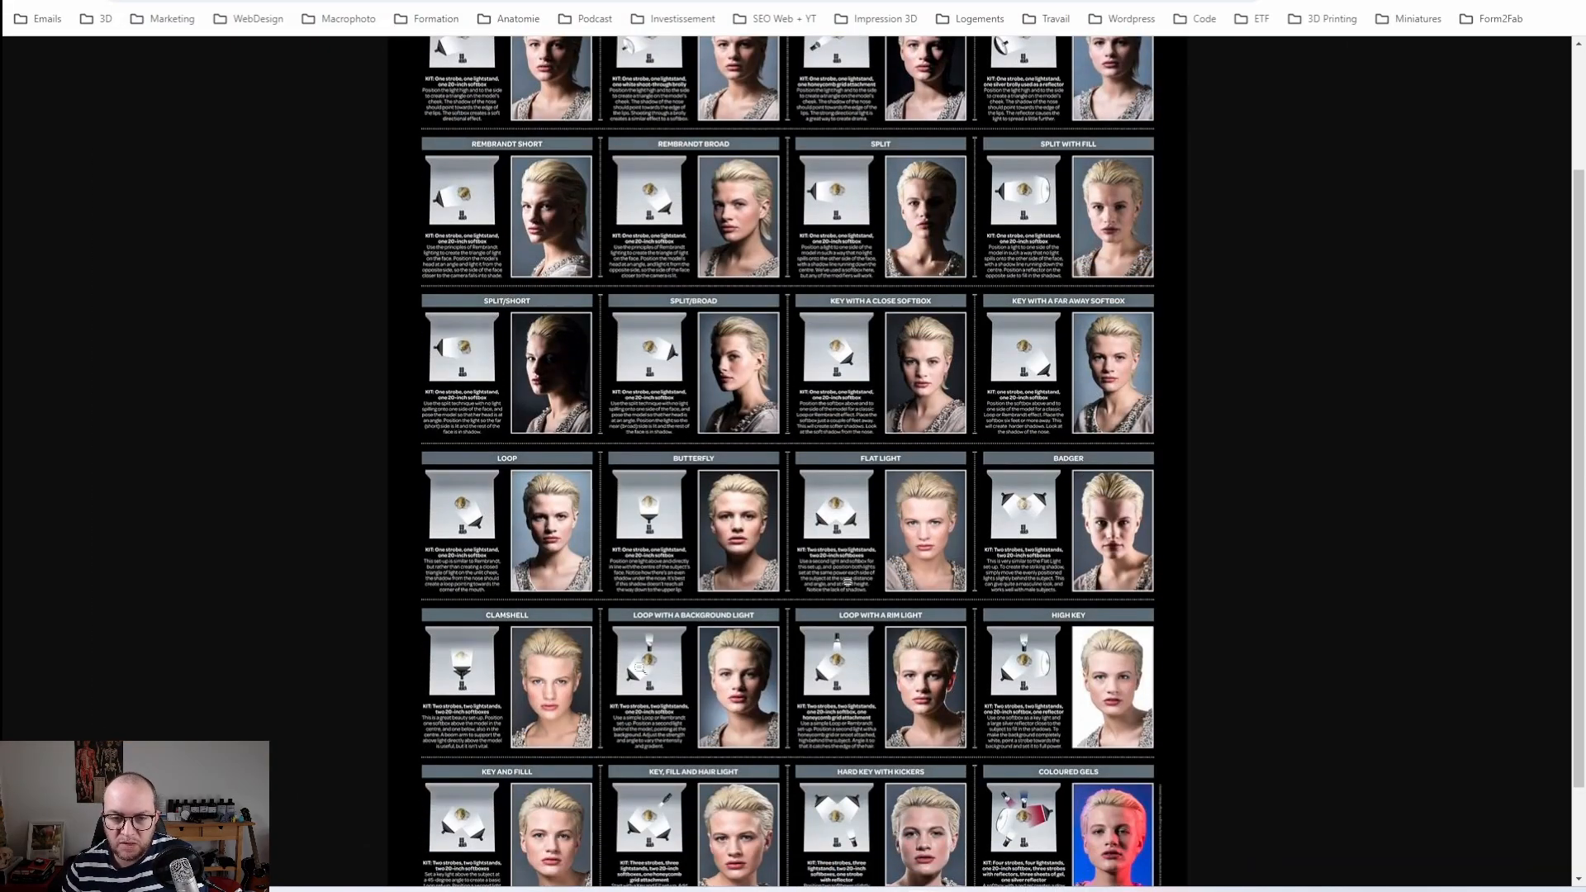
pyautogui.scroll(-1, 846, 498)
pyautogui.scroll(-1, 846, 498)
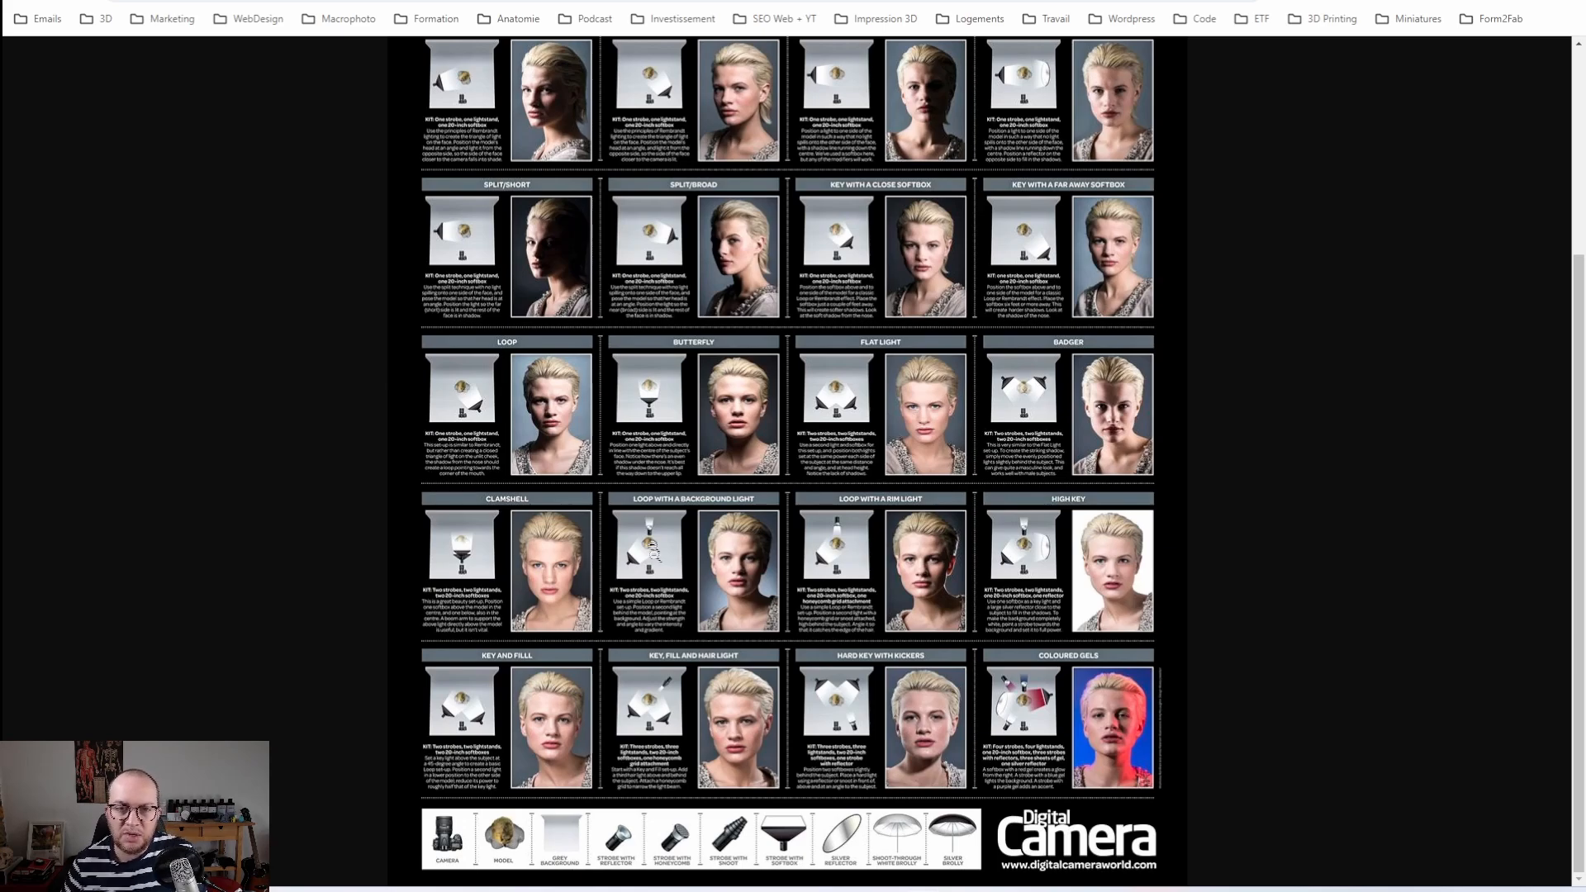
pyautogui.scroll(1, 652, 548)
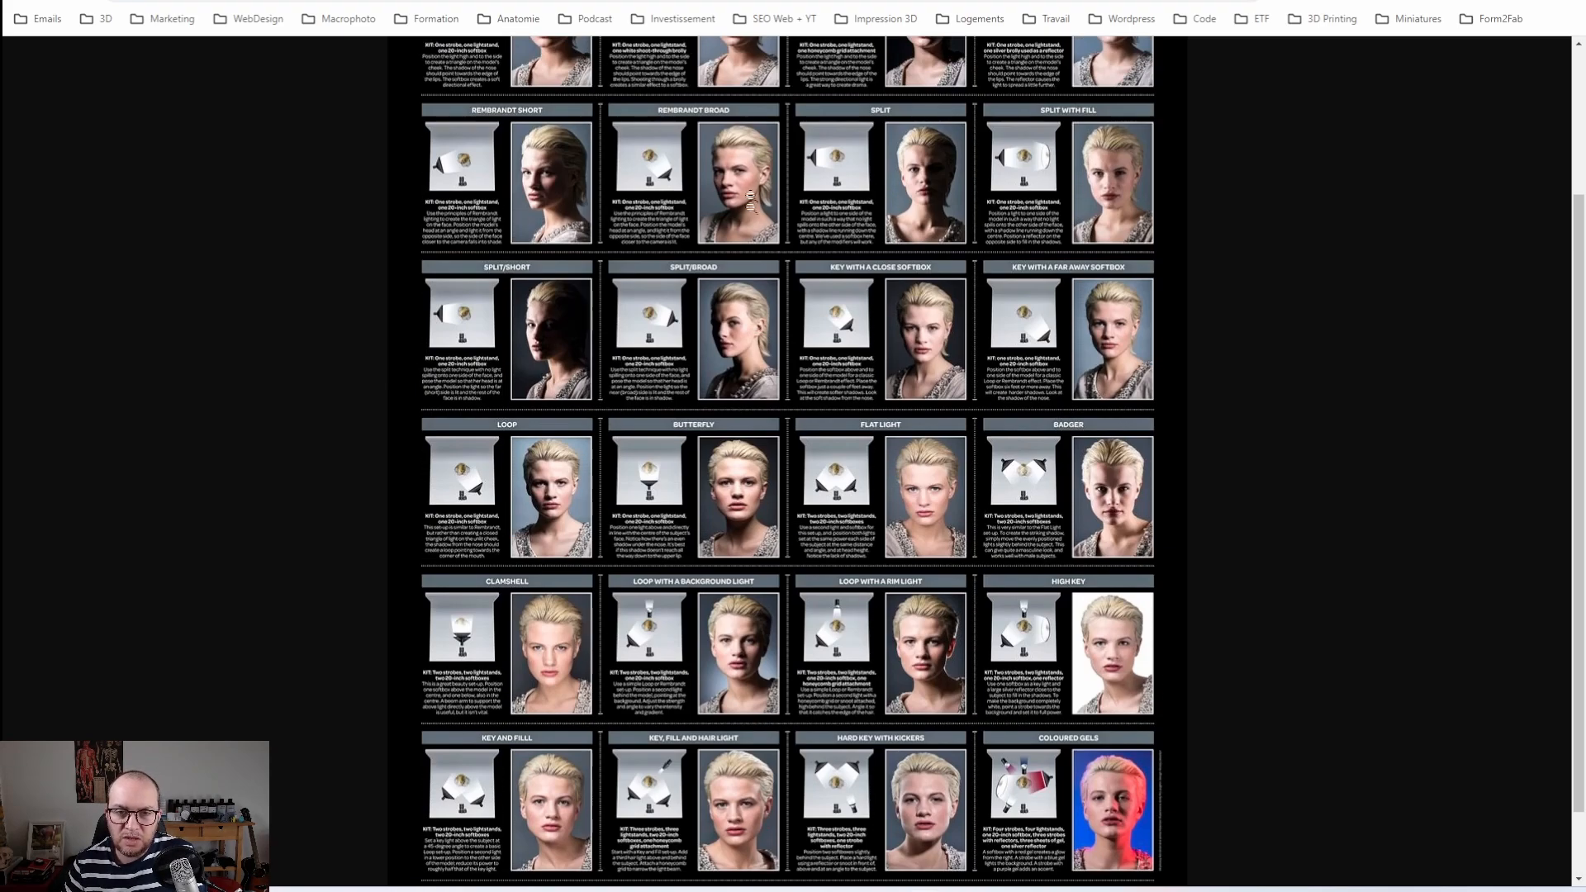
pyautogui.scroll(1, 748, 207)
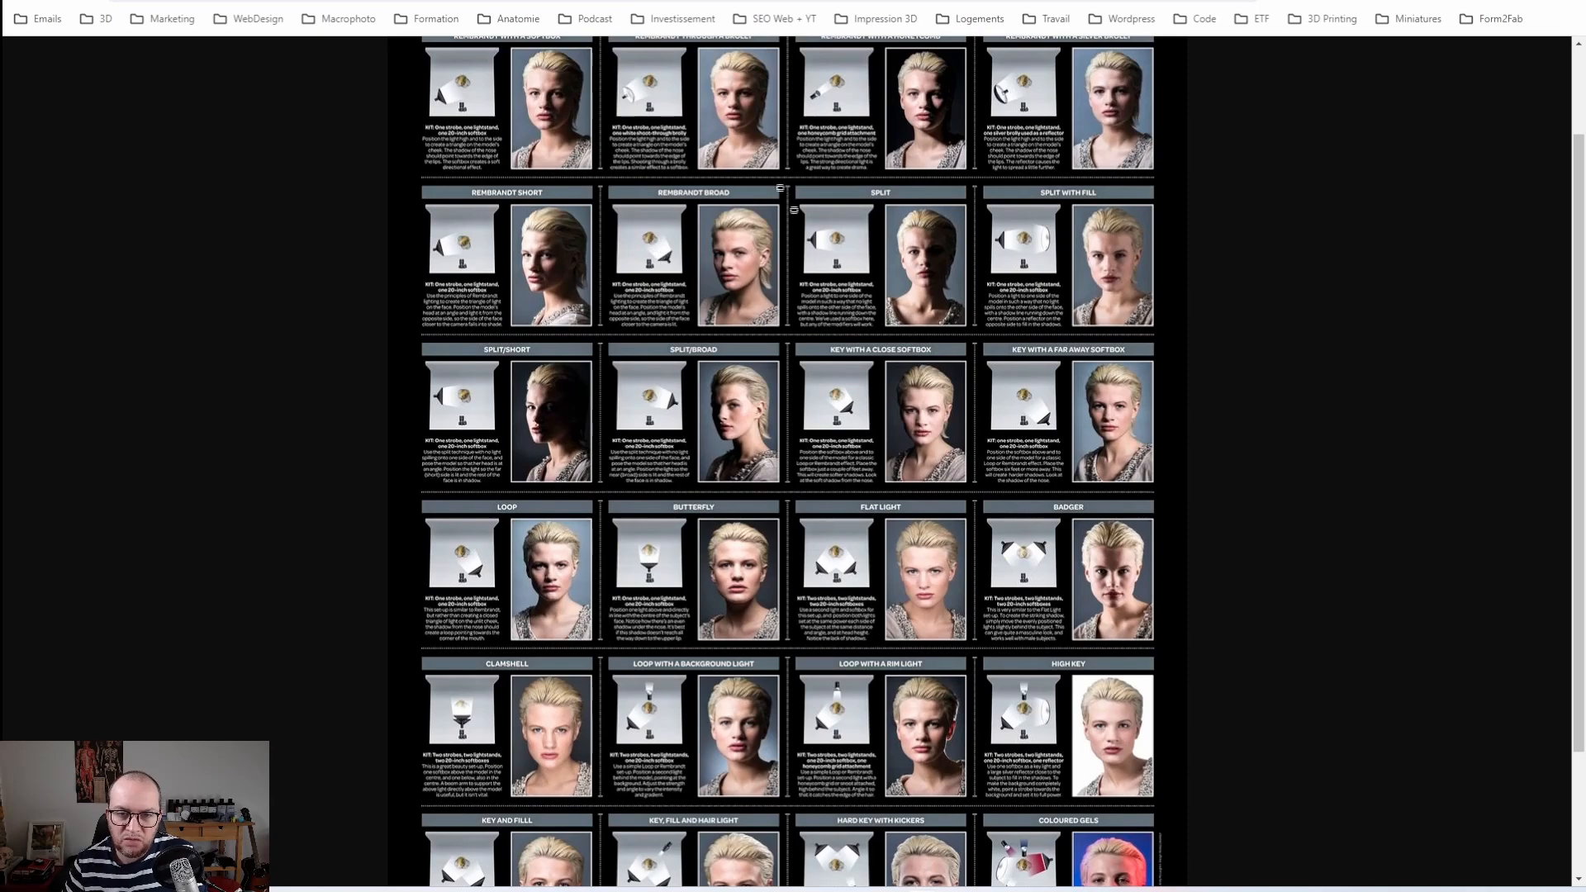
pyautogui.click(739, 312)
pyautogui.click(737, 312)
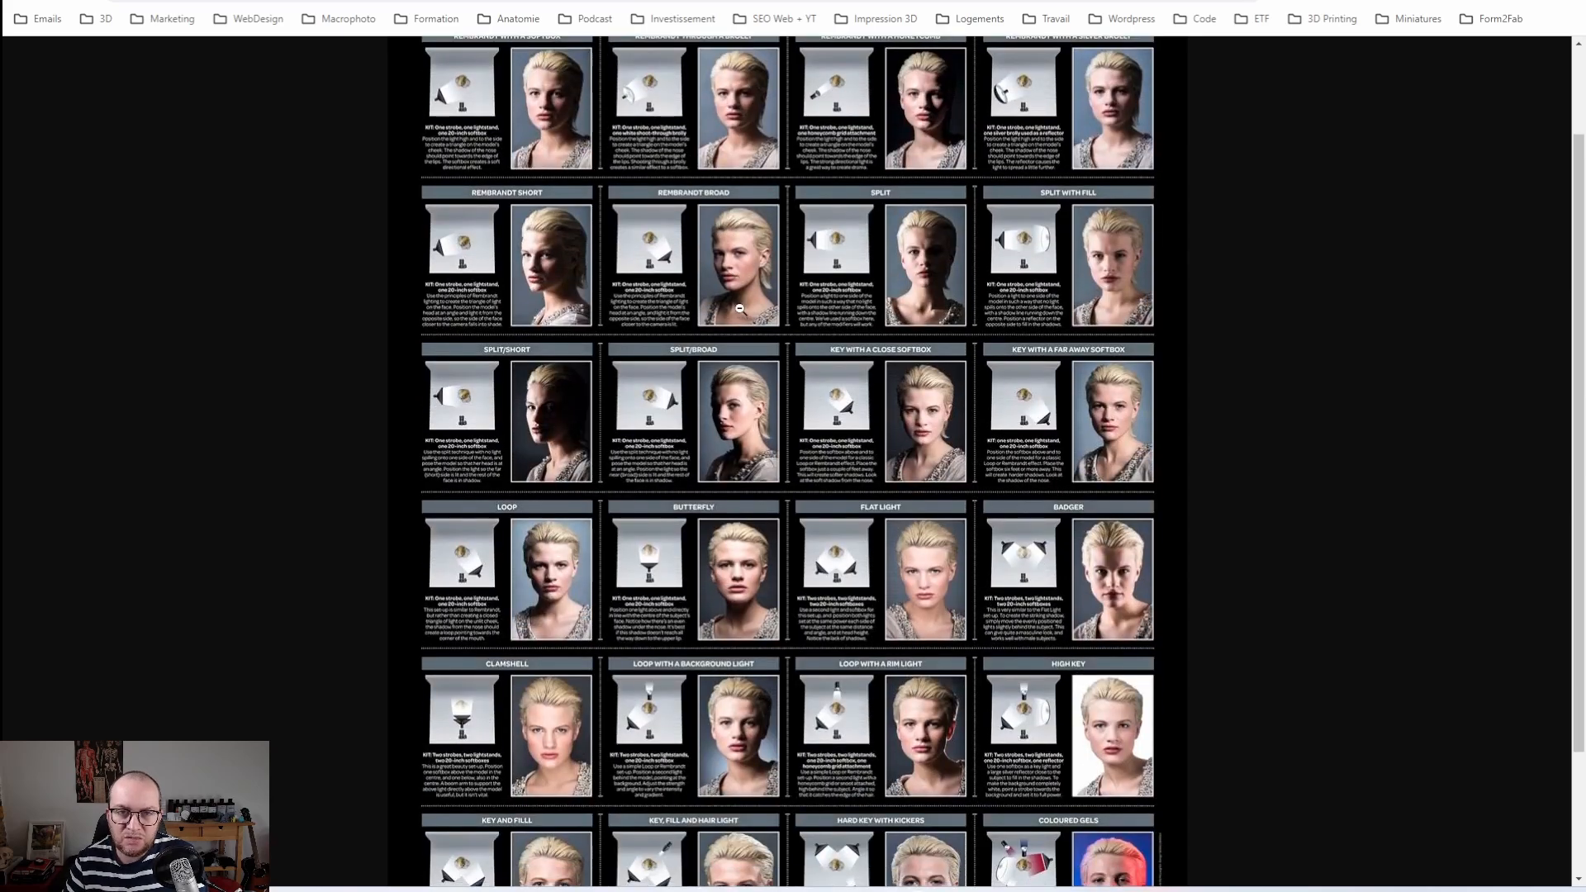
pyautogui.click(737, 307)
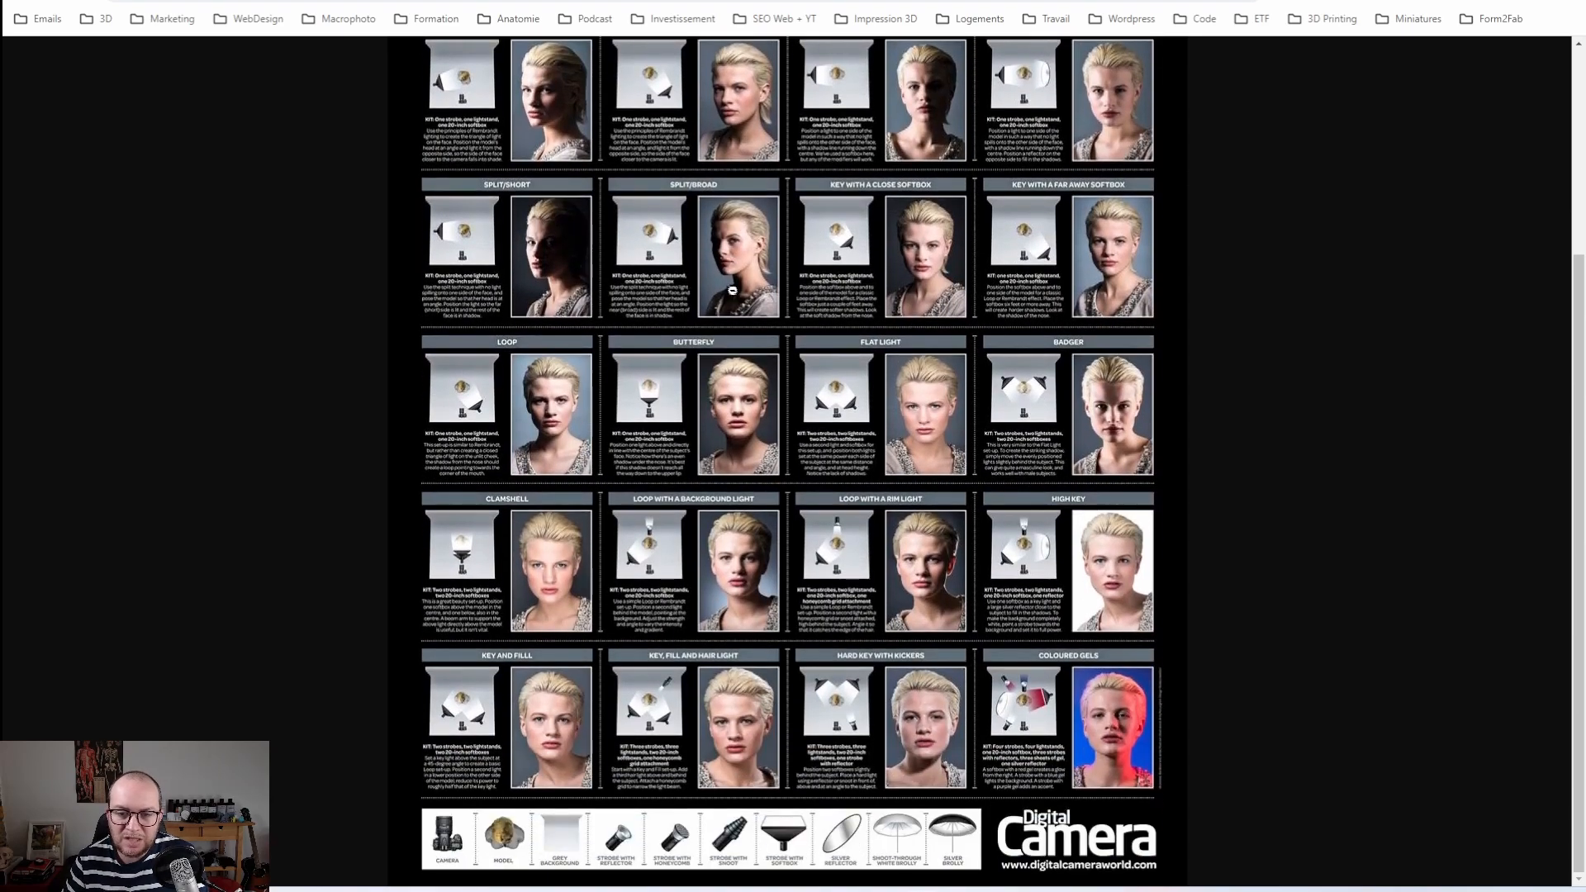
pyautogui.click(722, 216)
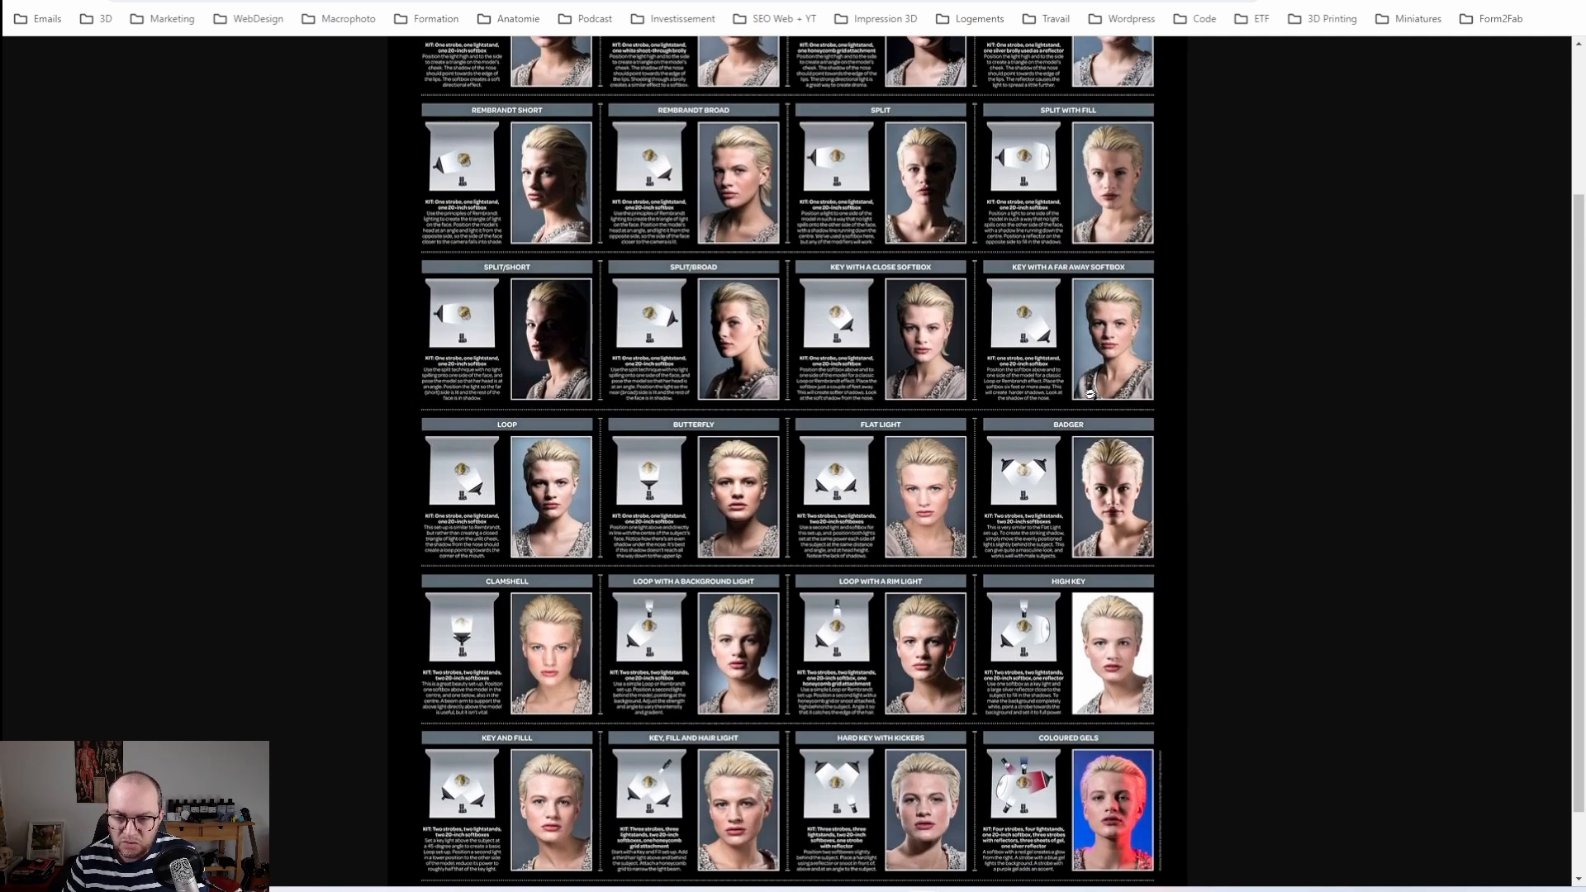
pyautogui.scroll(-1, 925, 569)
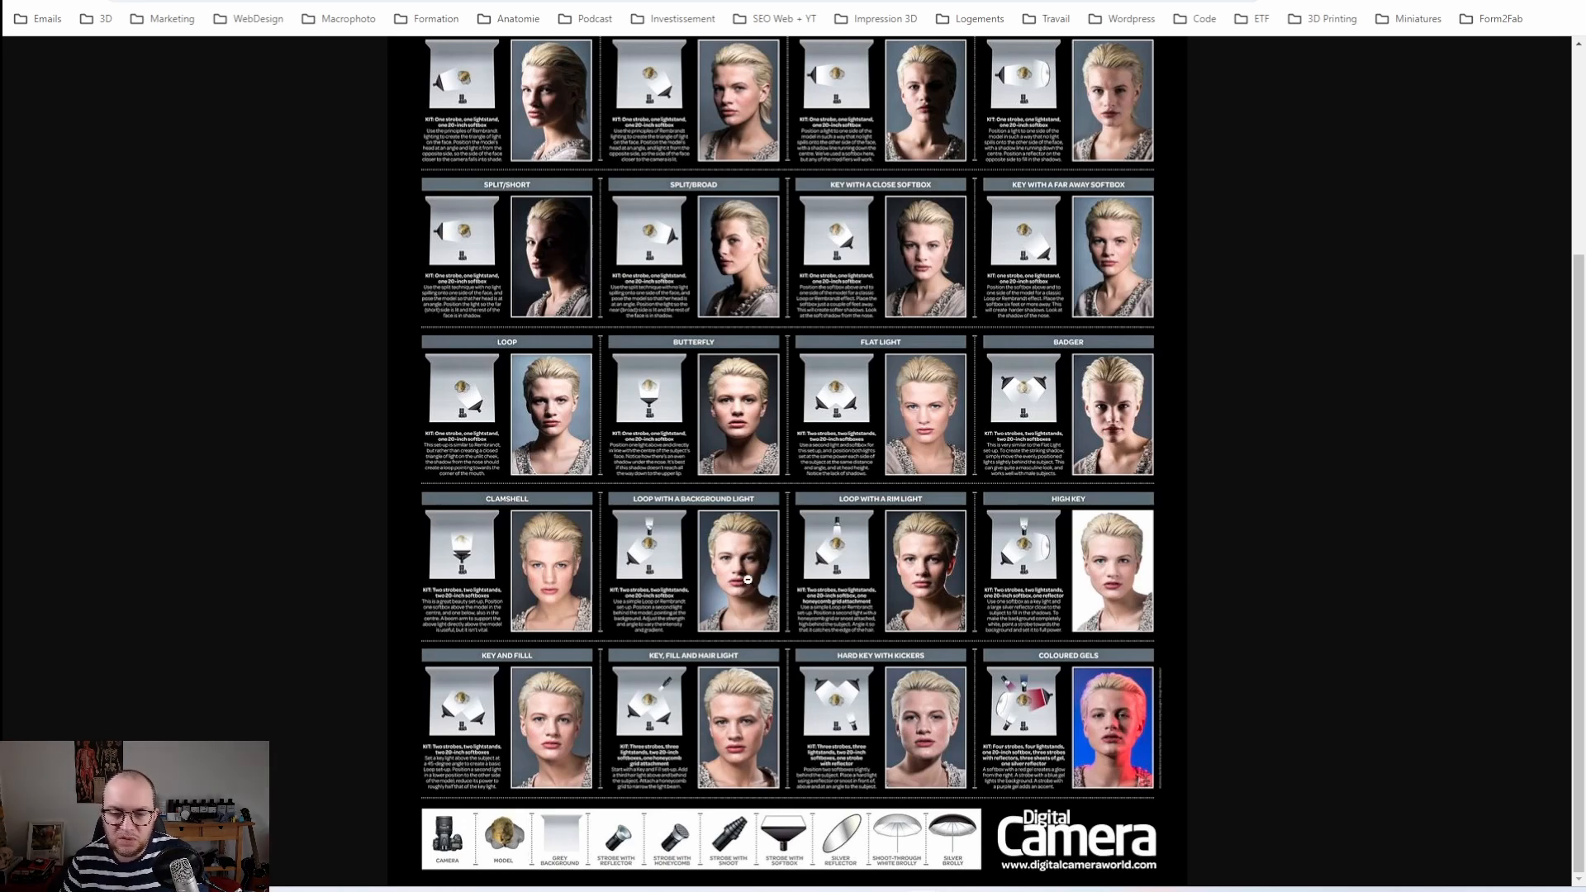
pyautogui.scroll(1, 805, 520)
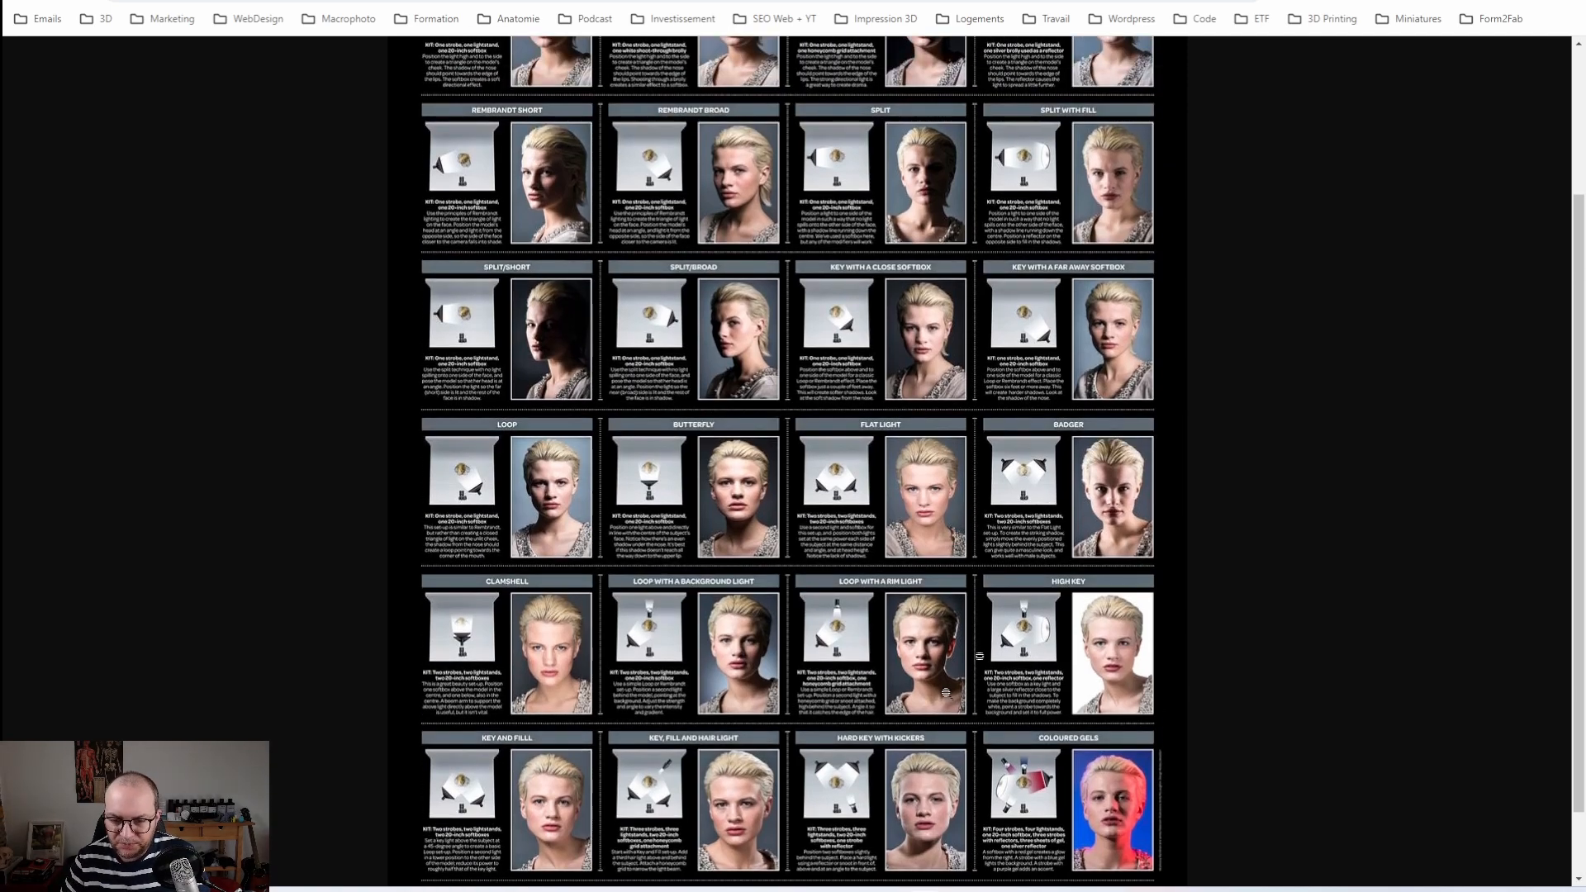
# Step: Switch to the Blender Render window and view the golem's lighting in Slot 2, Slot 3 and Slot 4
pyautogui.moveTo(1205, 877)
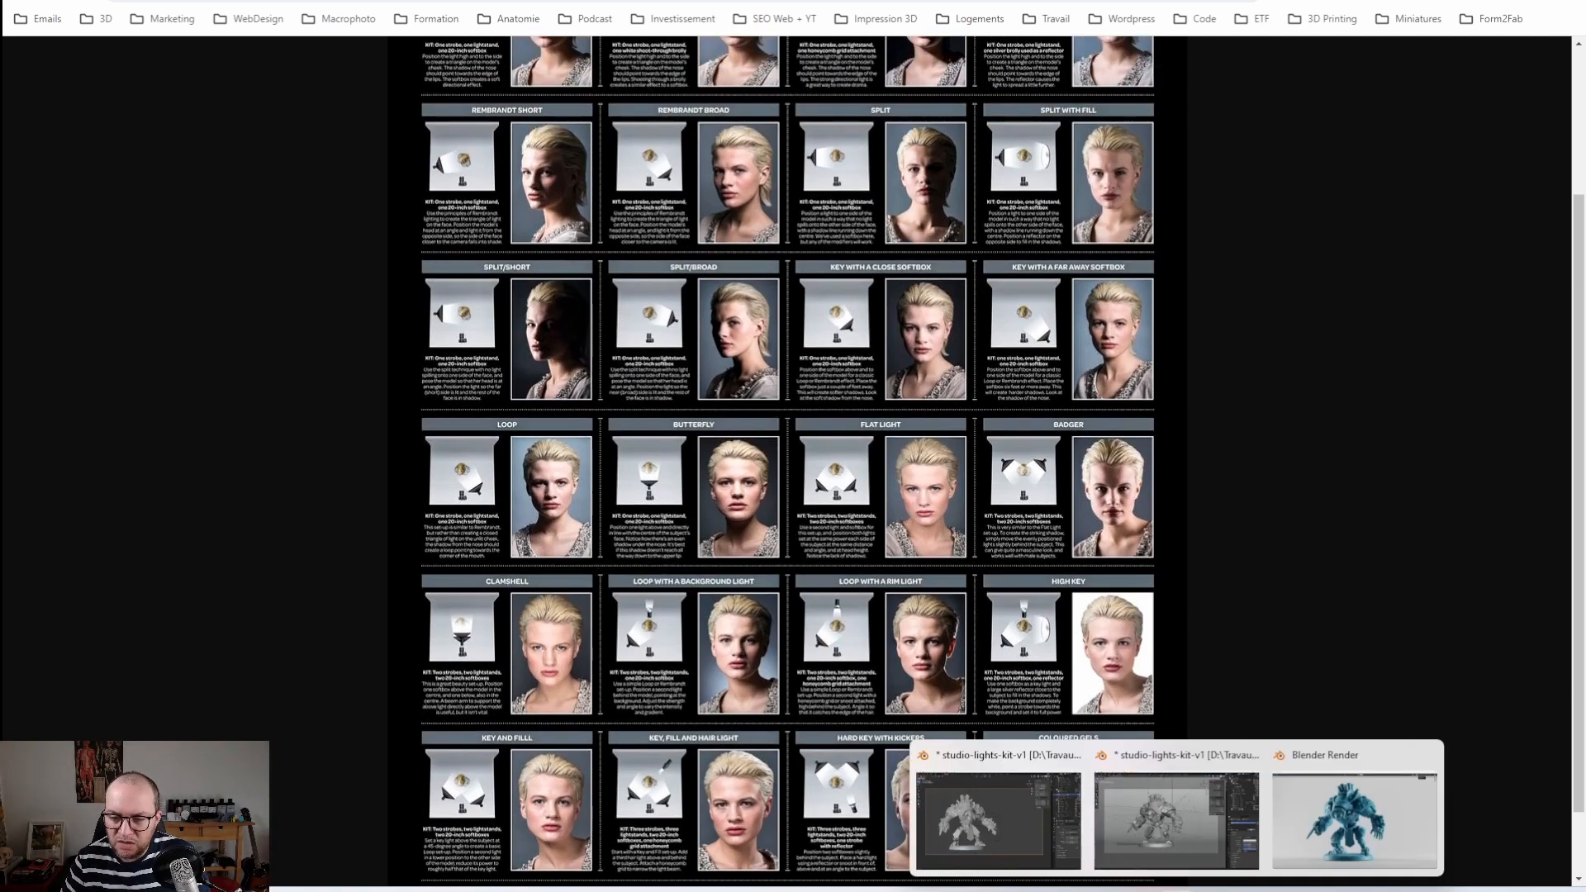
pyautogui.click(1328, 832)
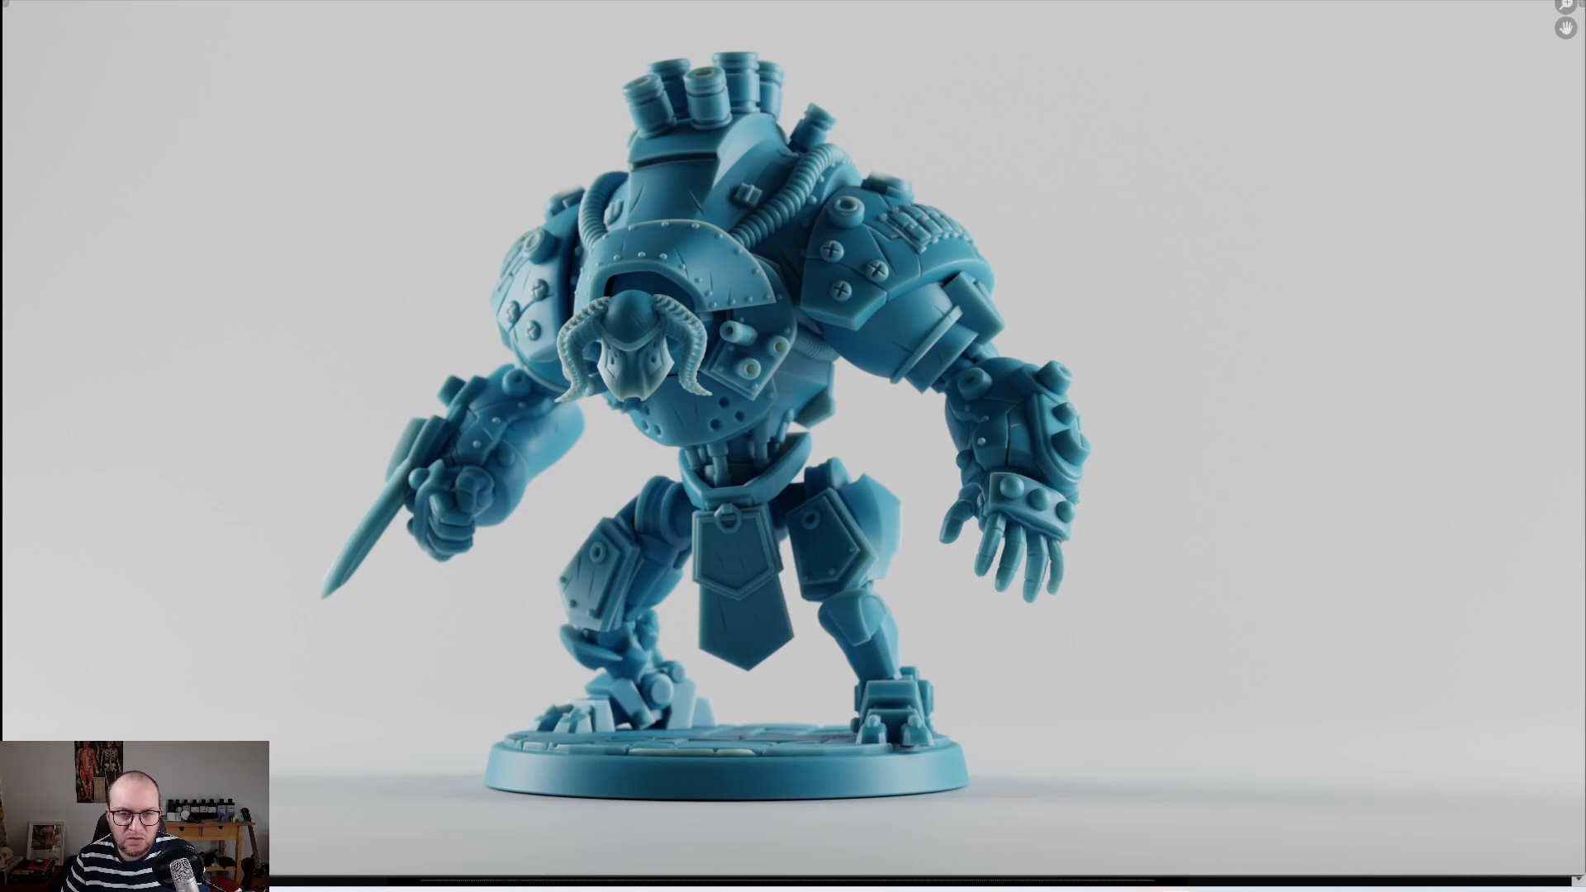
pyautogui.click(1445, 6)
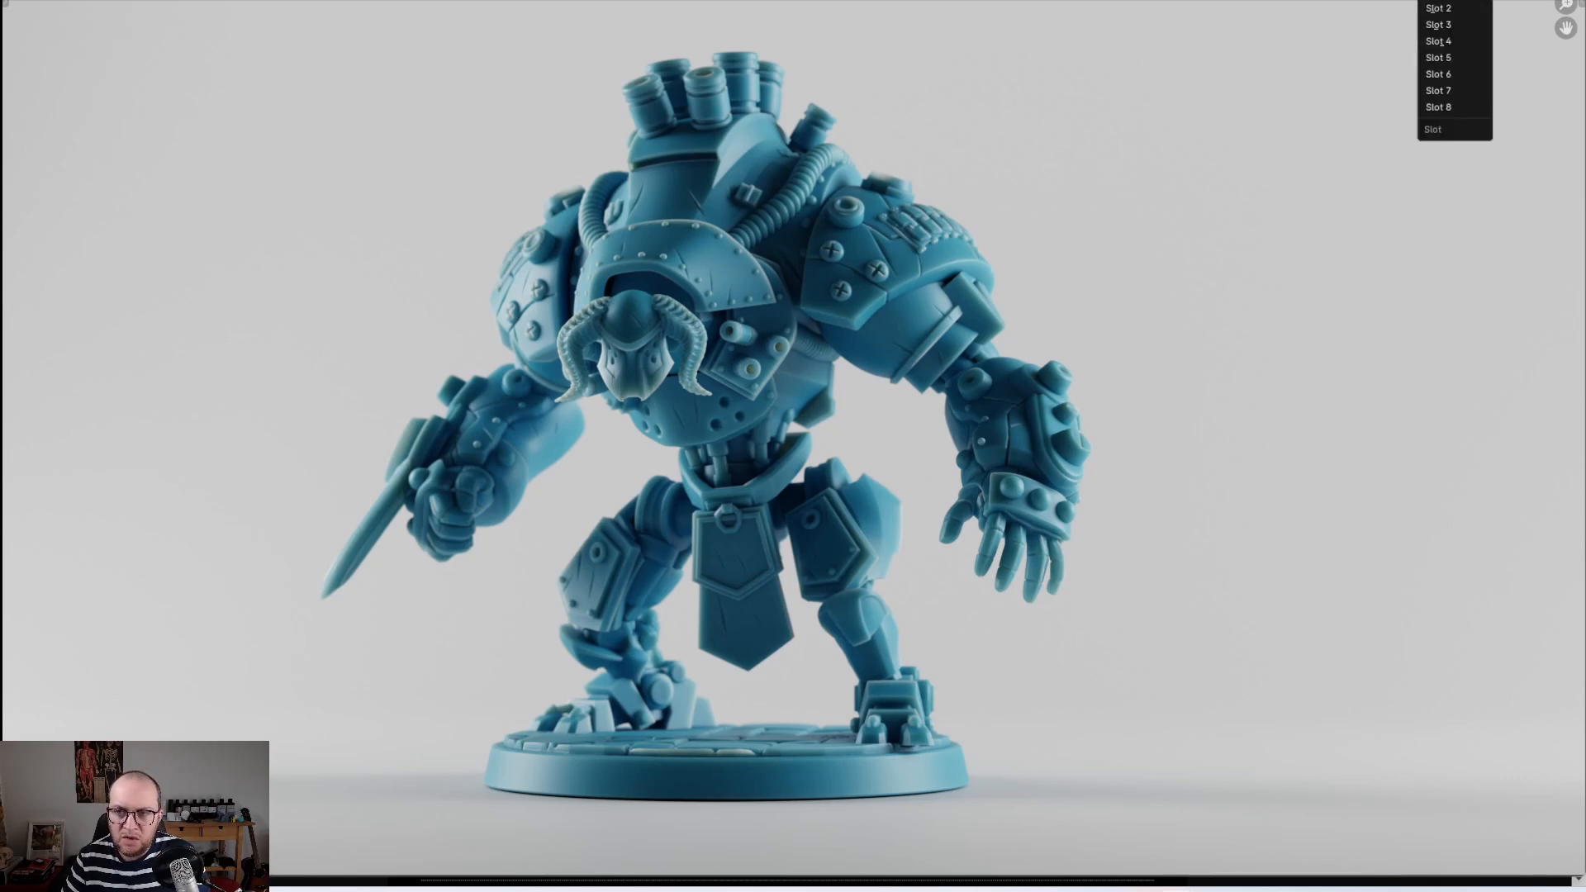
pyautogui.click(1444, 9)
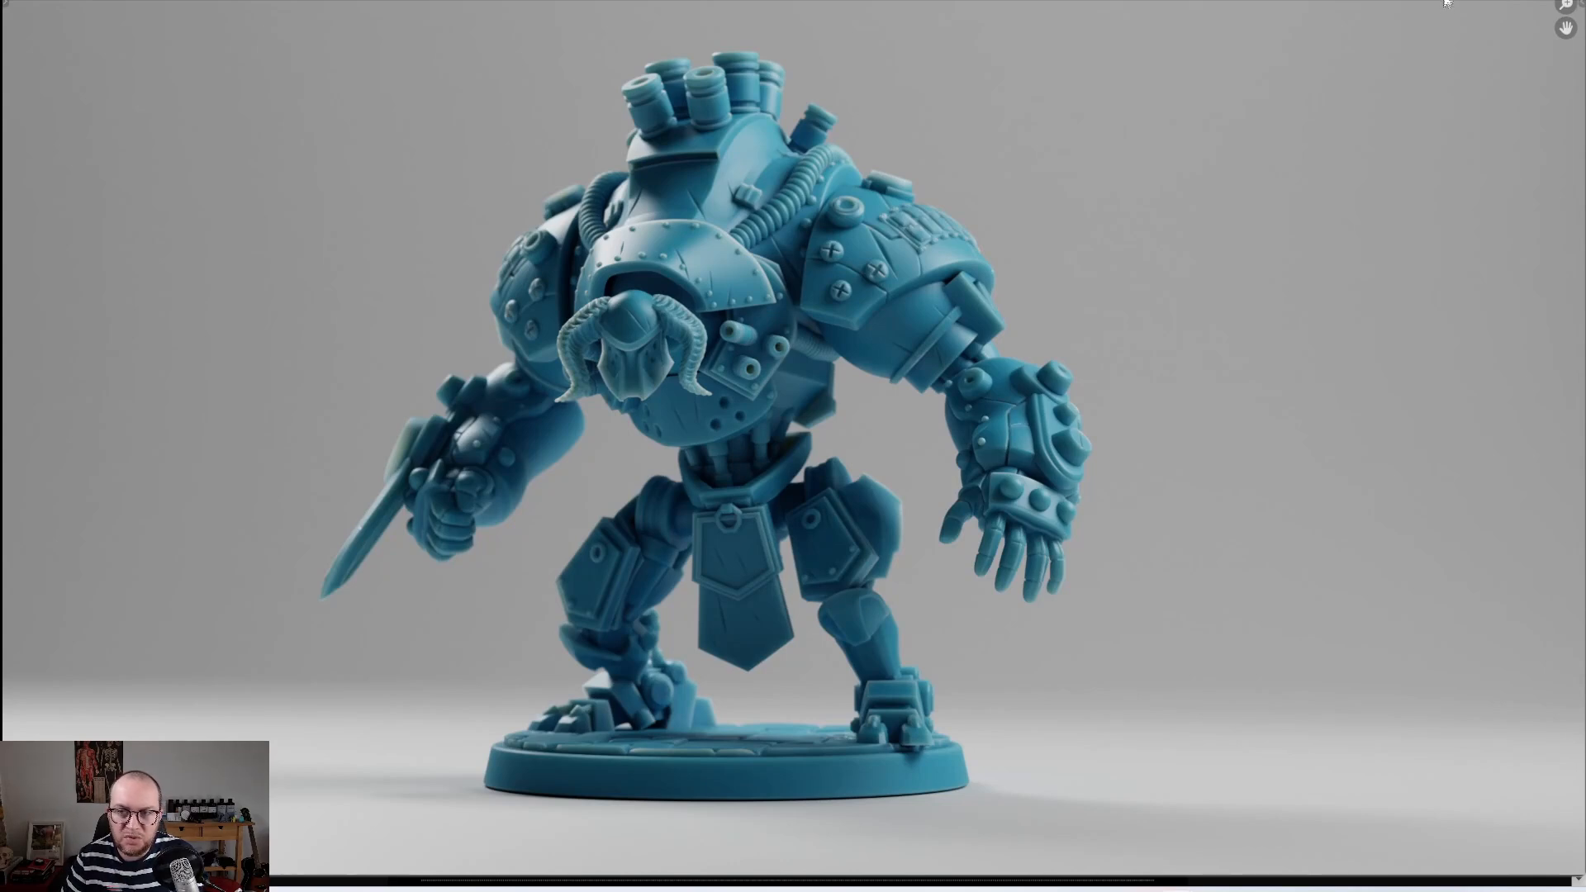
pyautogui.click(1442, 3)
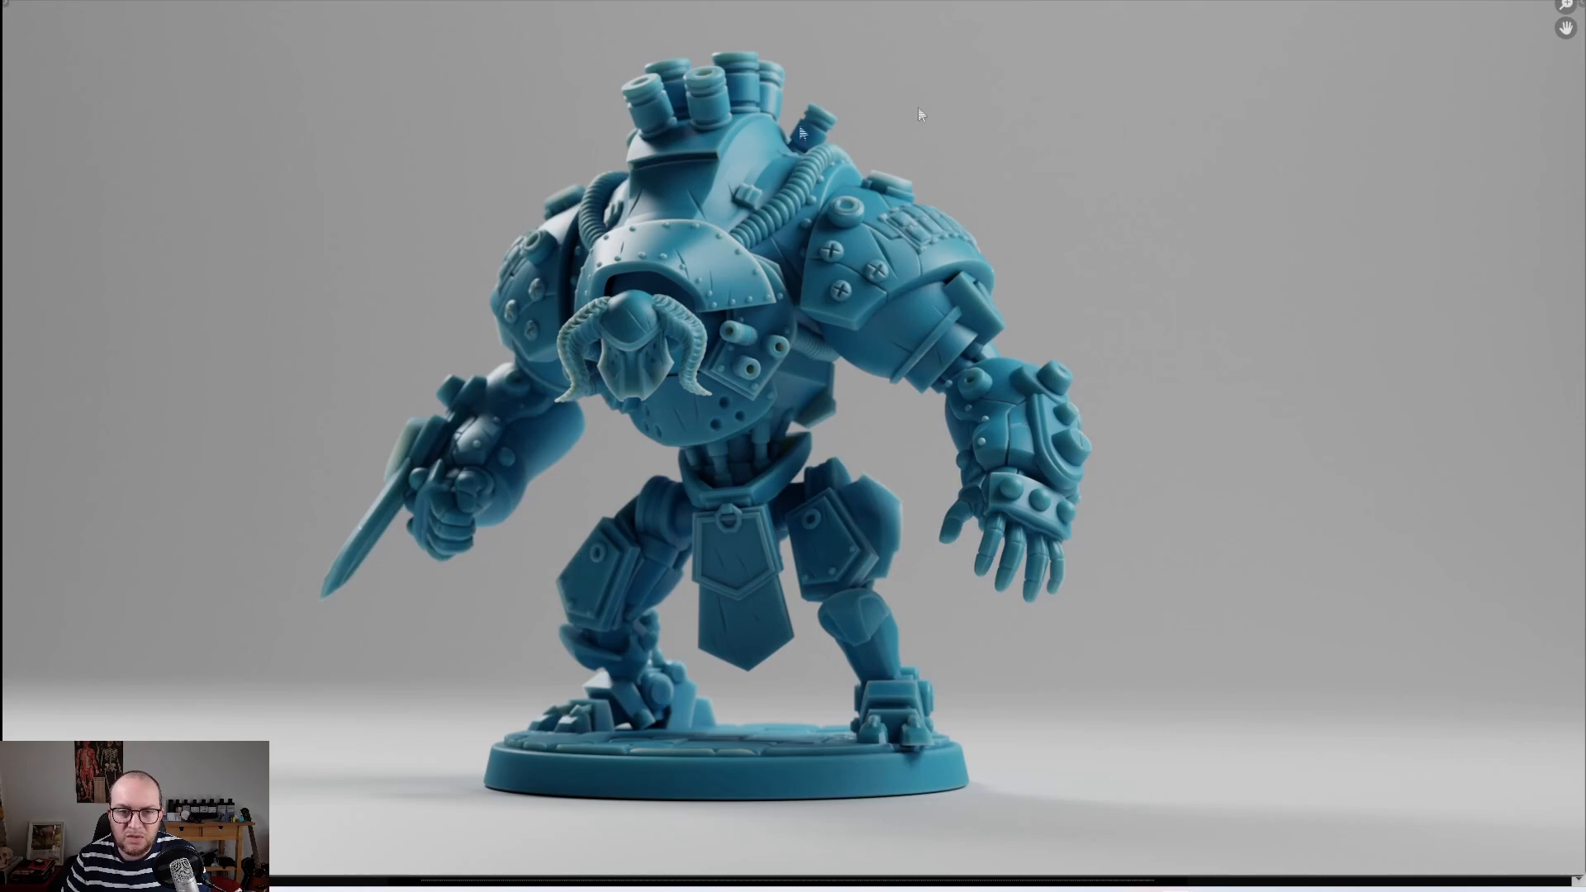
pyautogui.click(1422, 4)
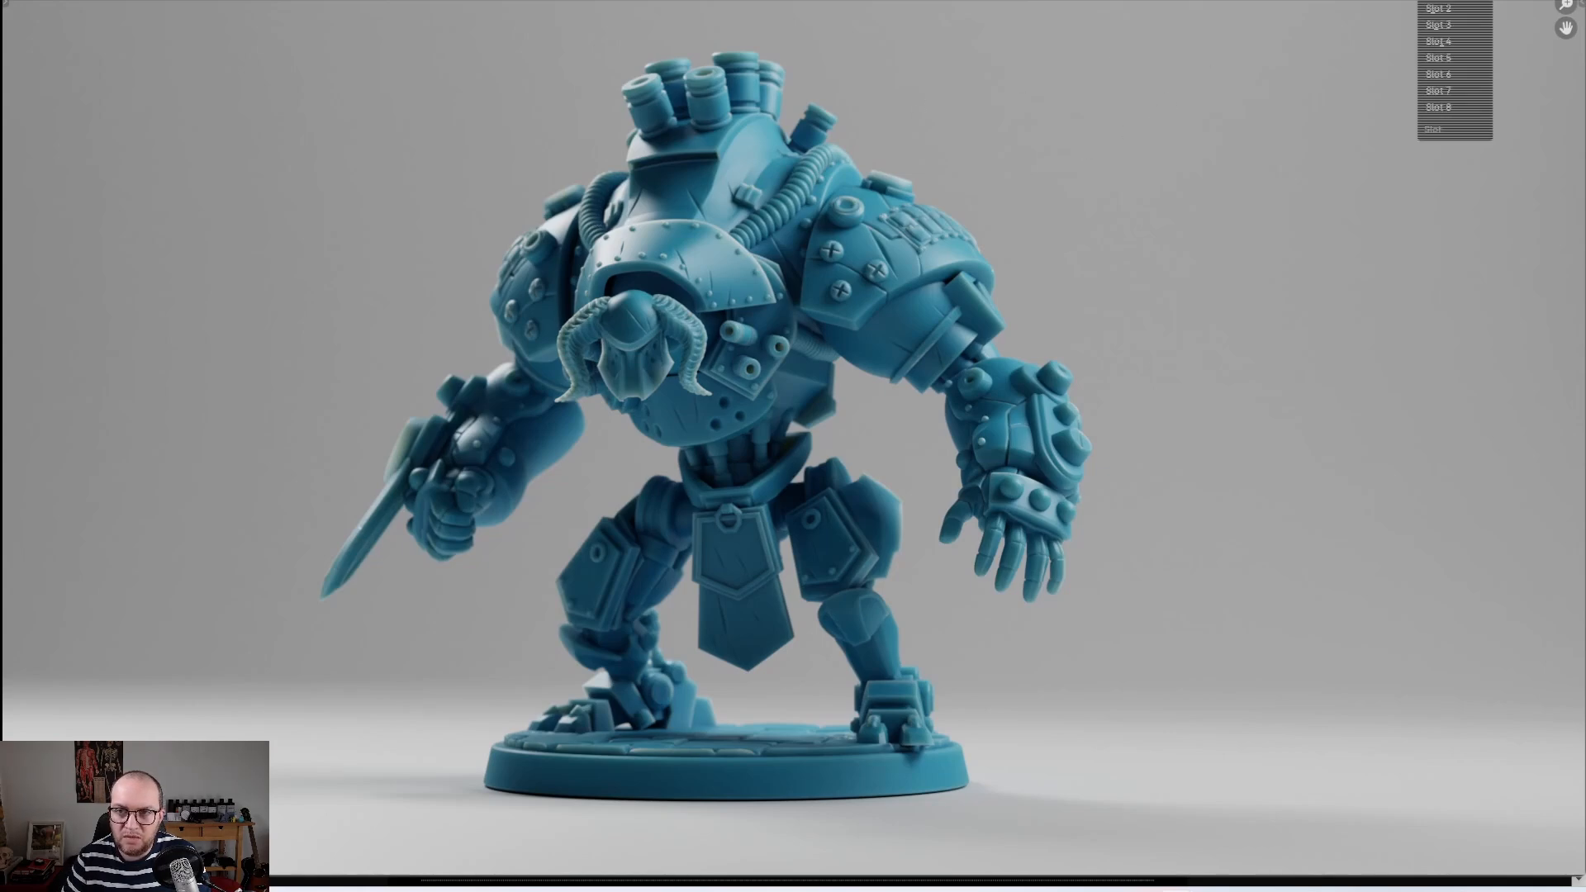
pyautogui.click(1438, 31)
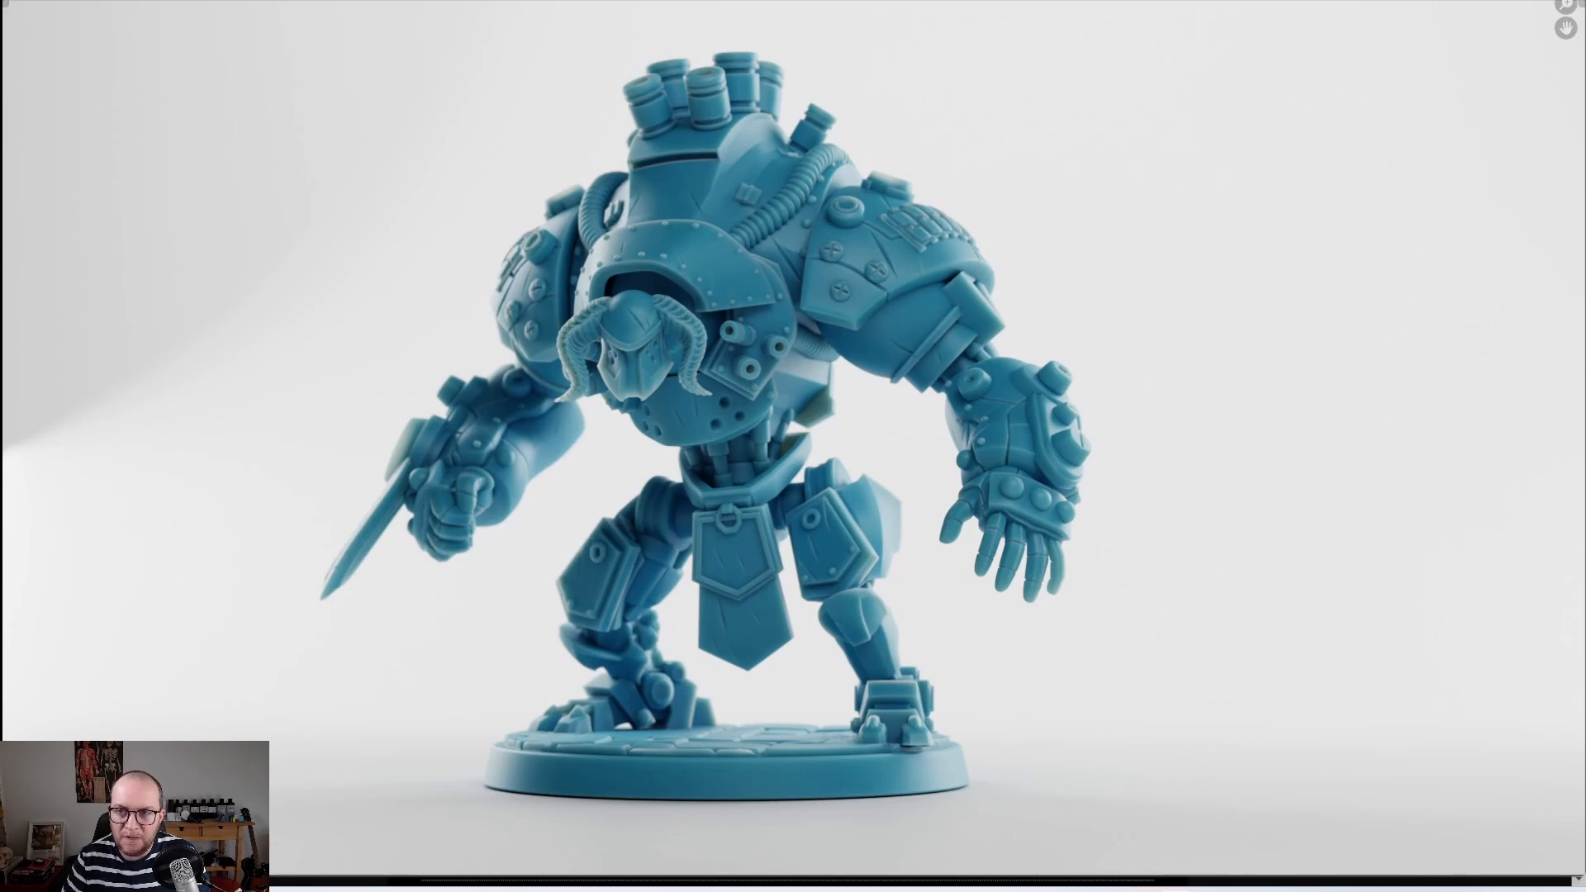
pyautogui.click(1452, 0)
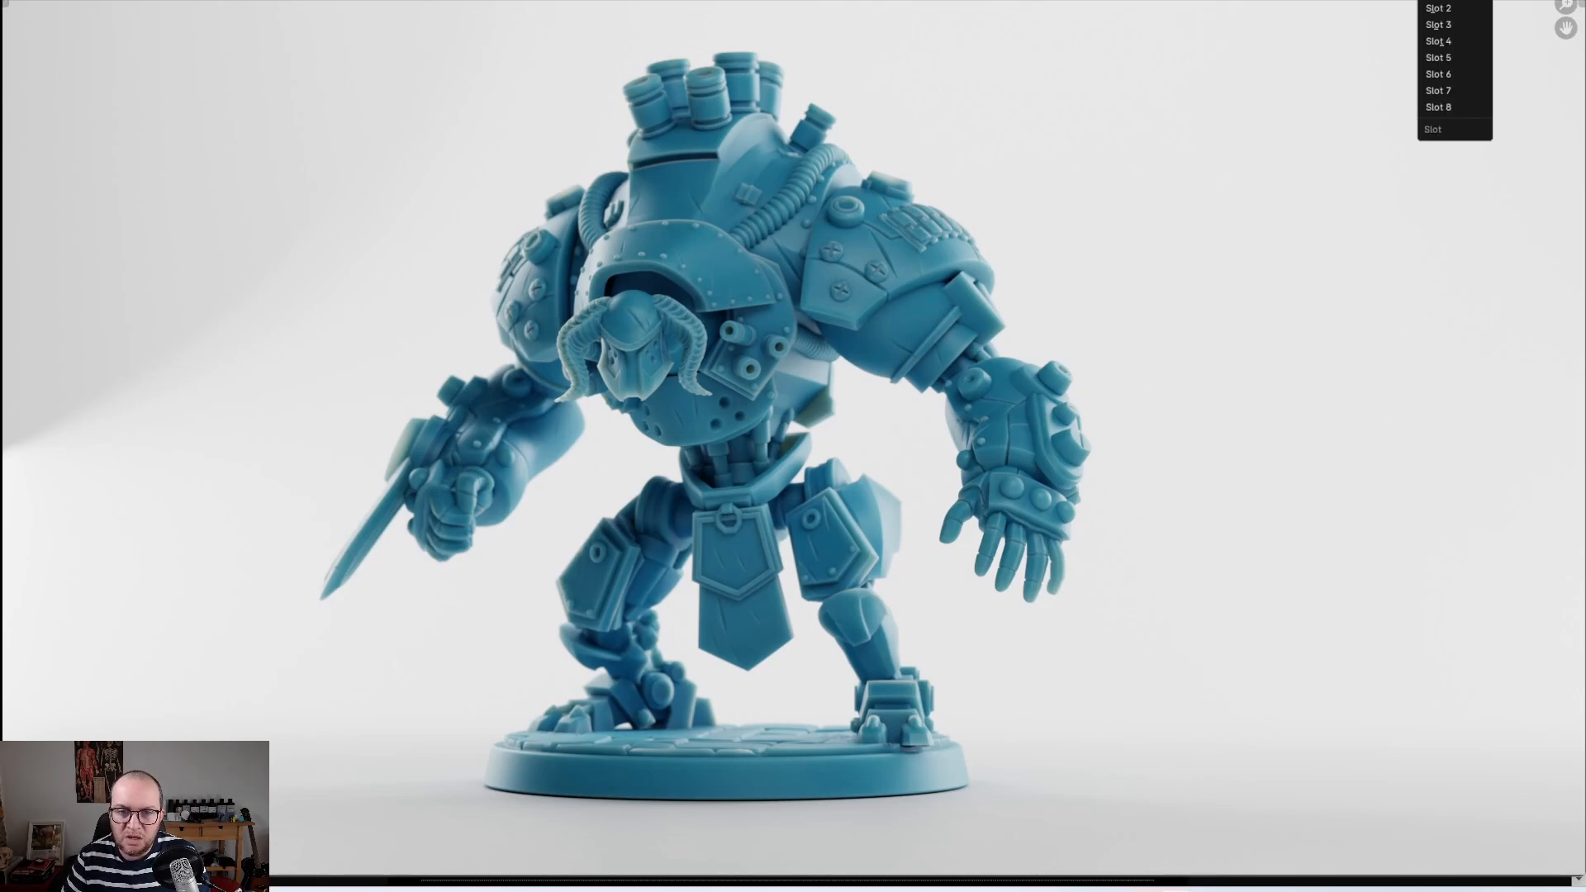
pyautogui.click(1437, 41)
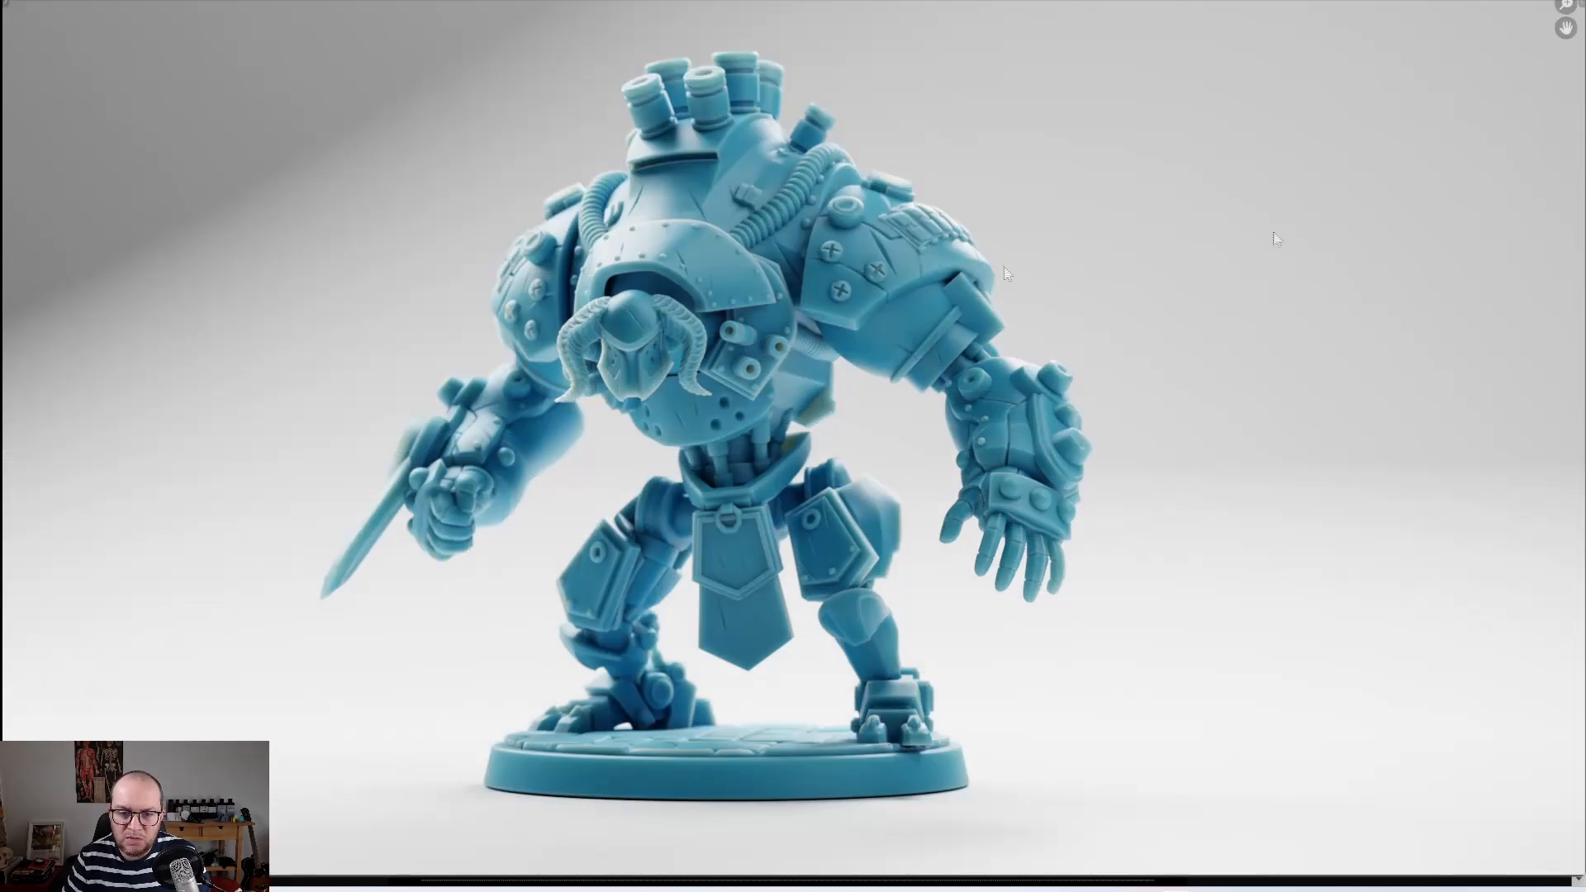
# Step: Return to Slot 1 and step through the golem renders up to Slot 5 to compare their lighting
pyautogui.click(1452, 1)
pyautogui.click(1452, 2)
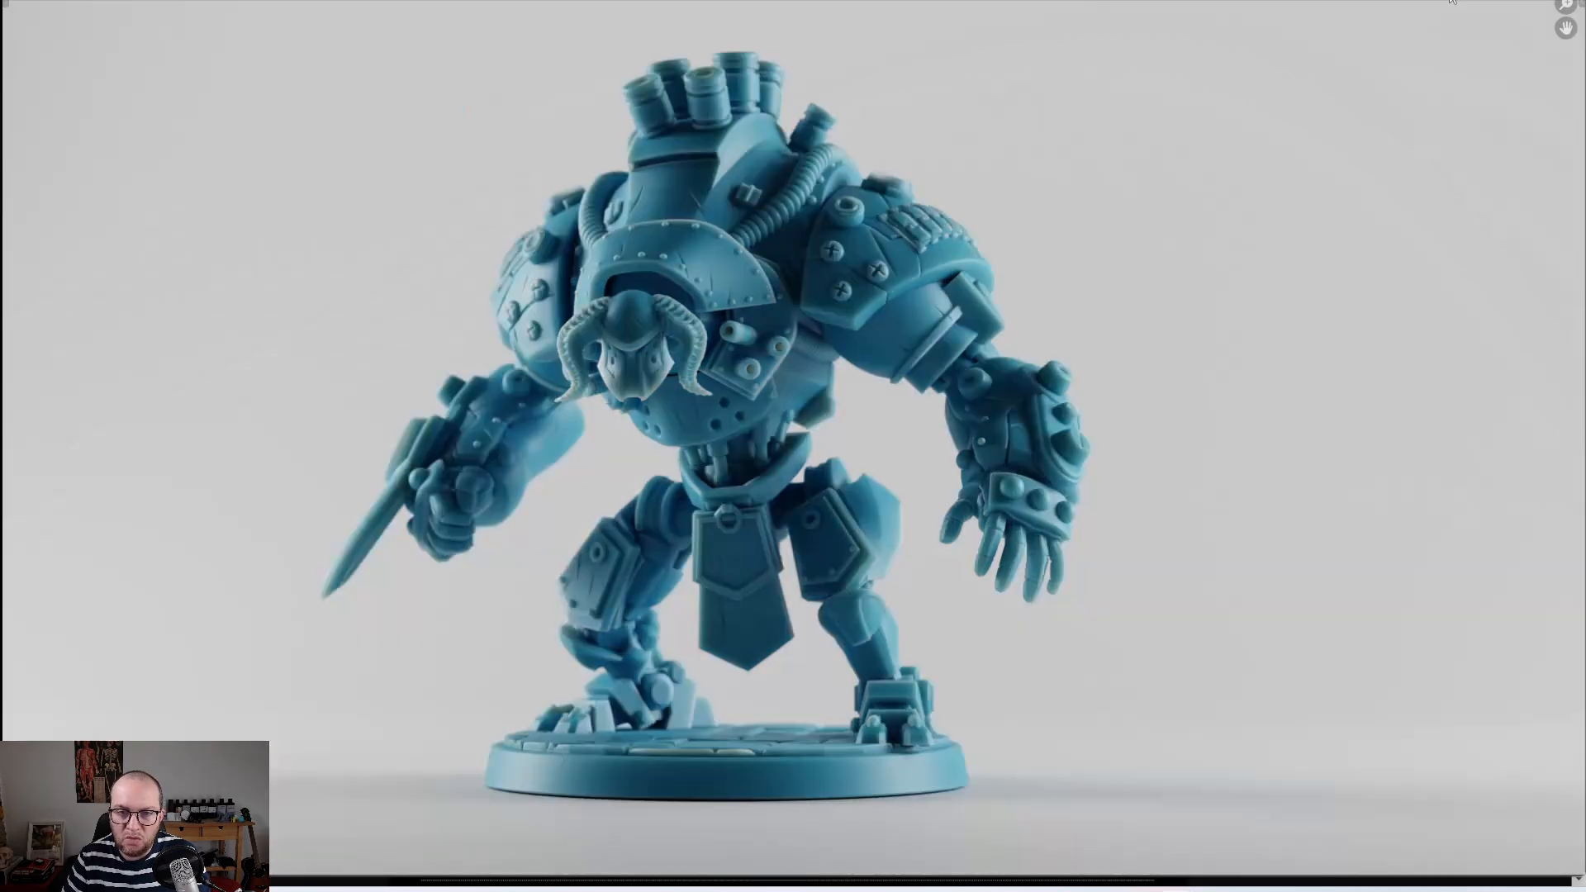
pyautogui.click(1447, 1)
pyautogui.click(1445, 9)
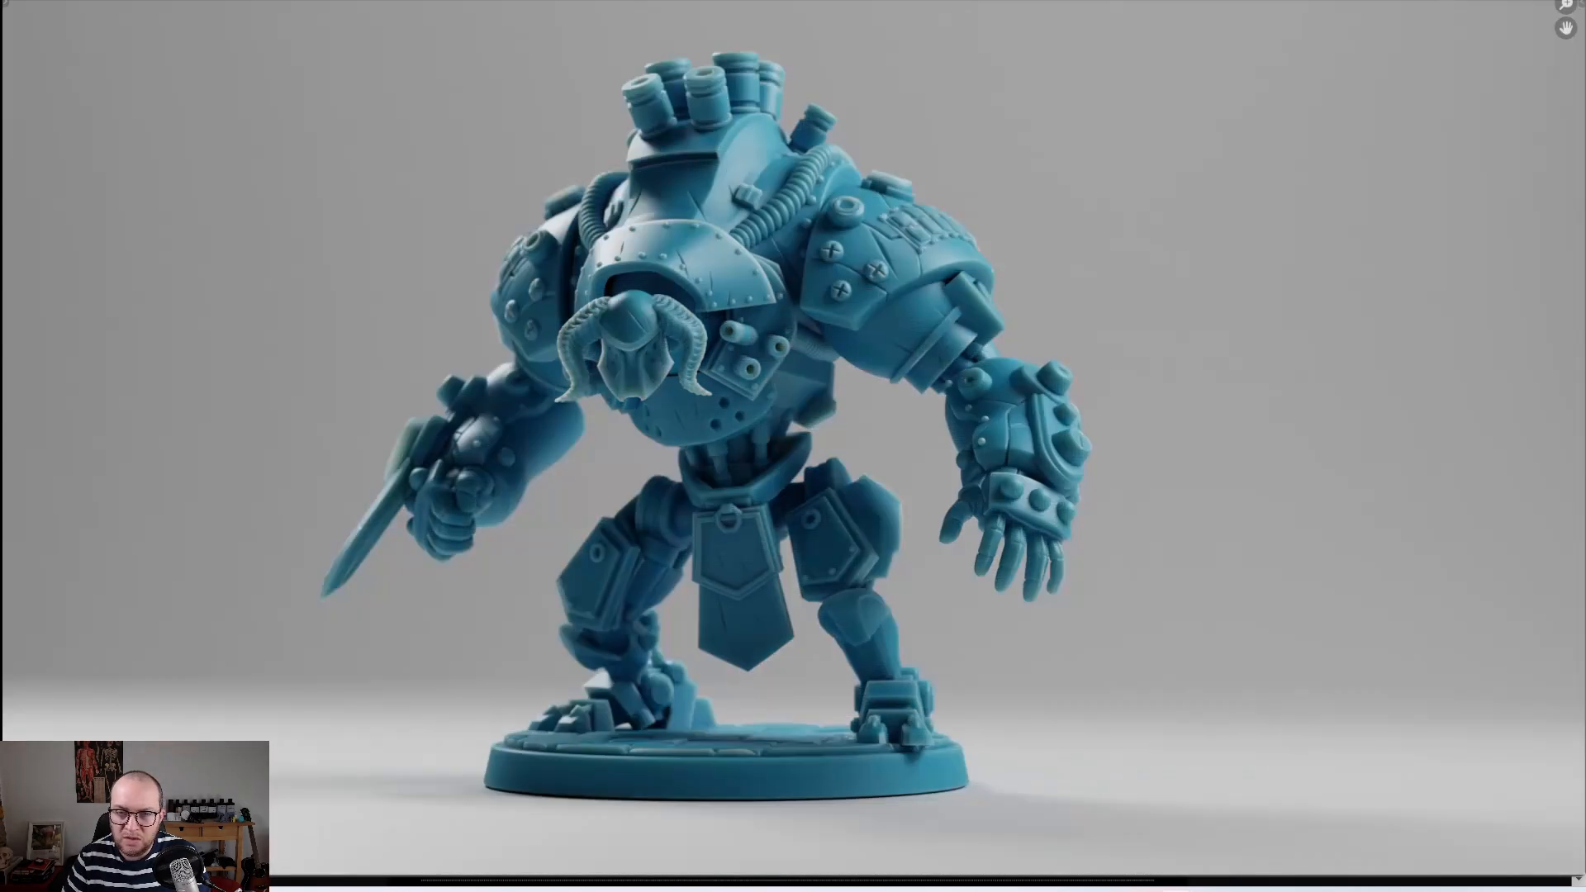
pyautogui.click(1447, 0)
pyautogui.click(1439, 33)
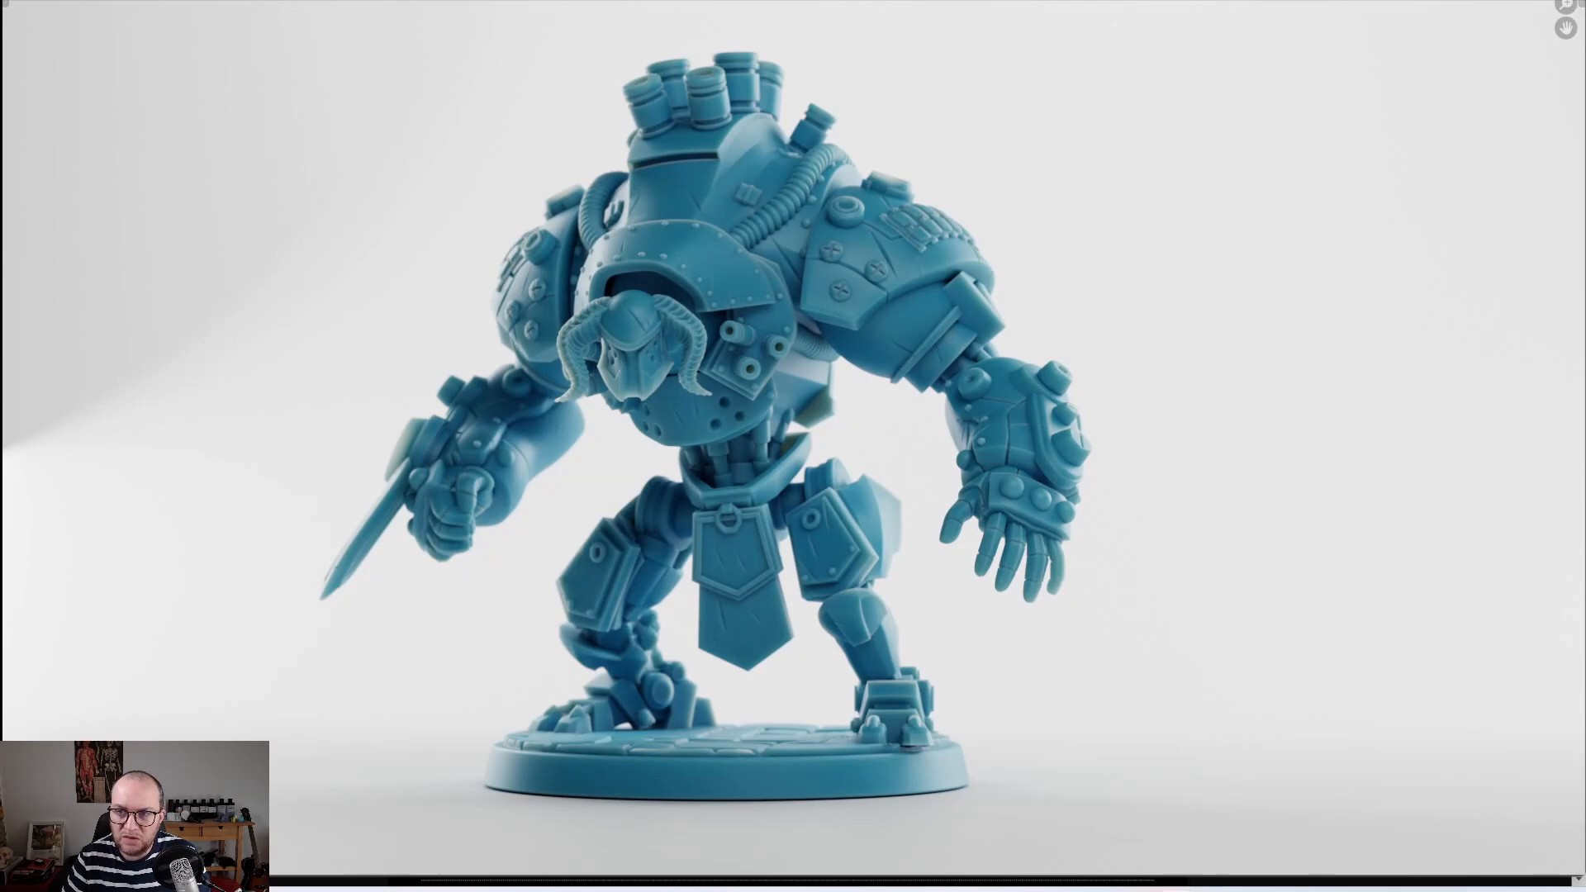
pyautogui.click(1452, 1)
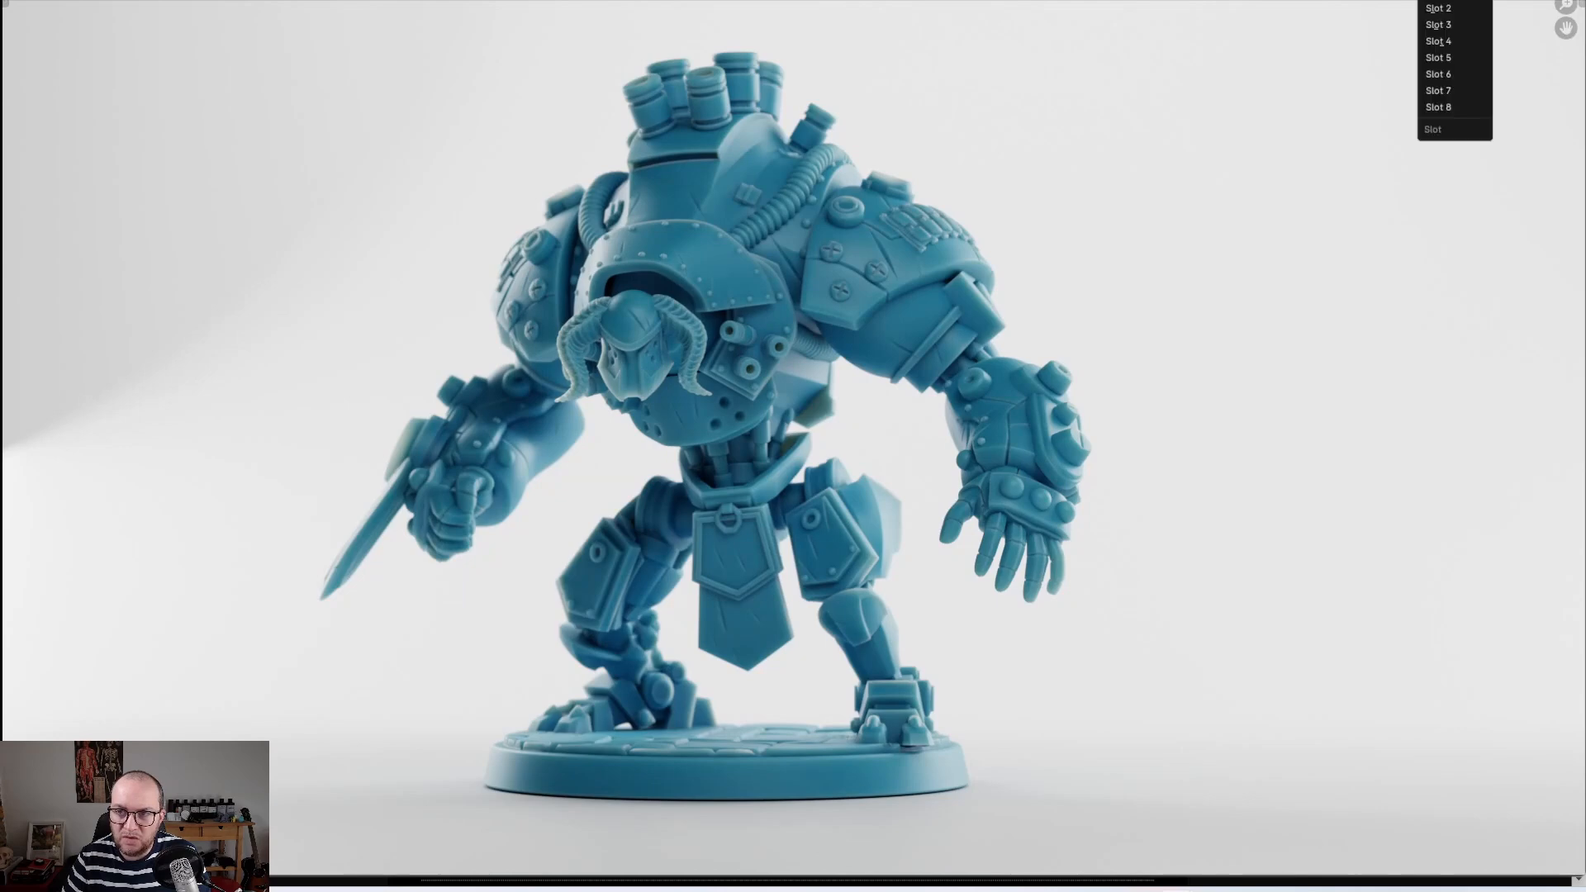
pyautogui.click(1434, 43)
pyautogui.click(1460, 2)
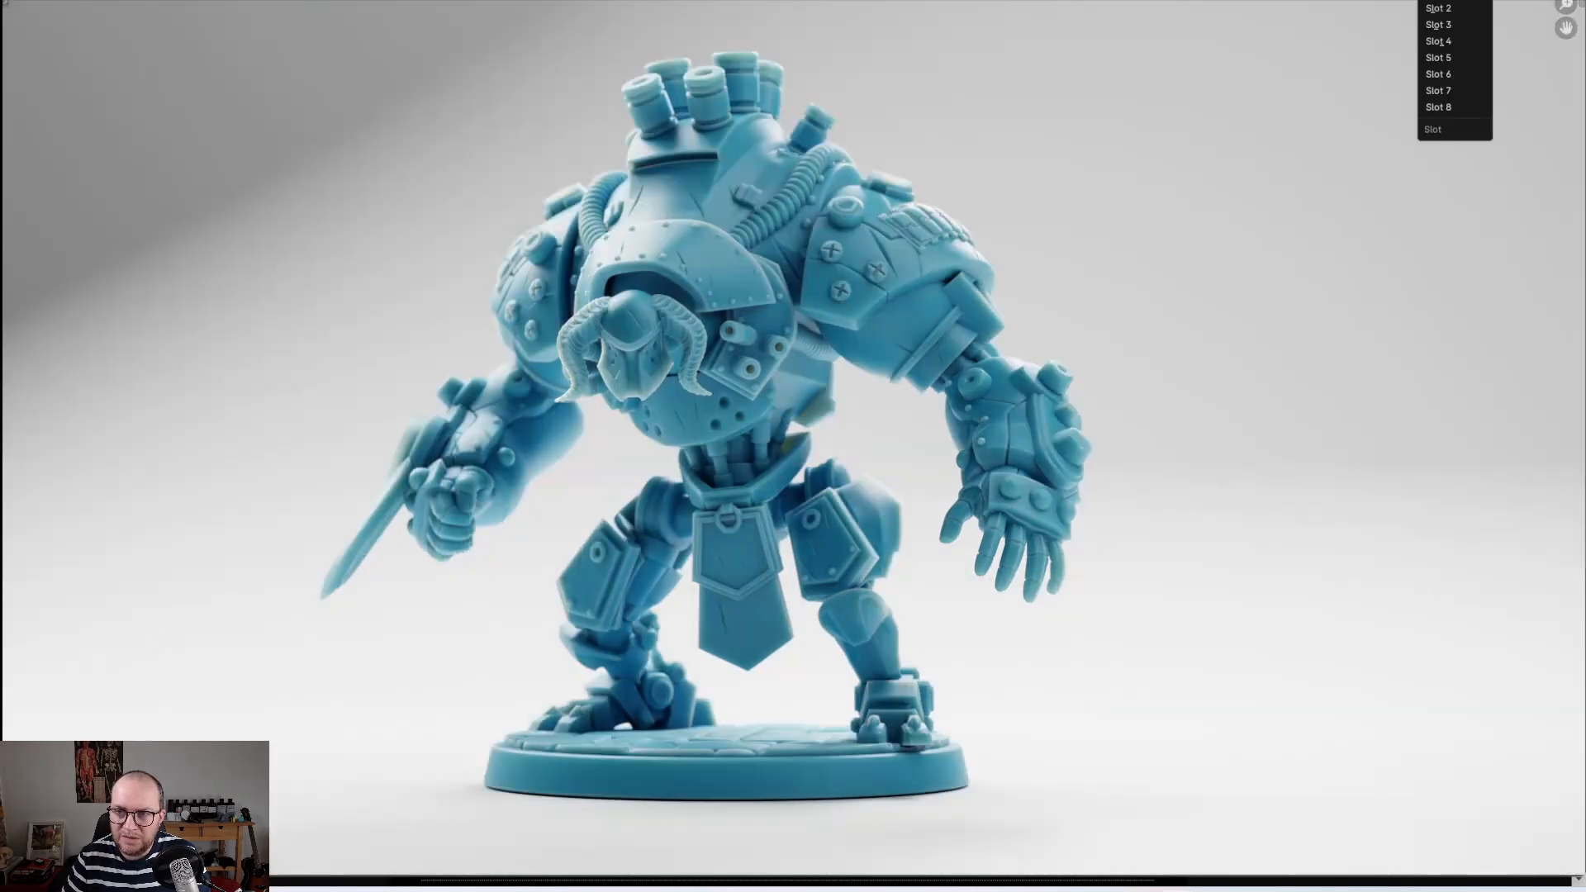
pyautogui.click(1438, 56)
pyautogui.click(1442, 2)
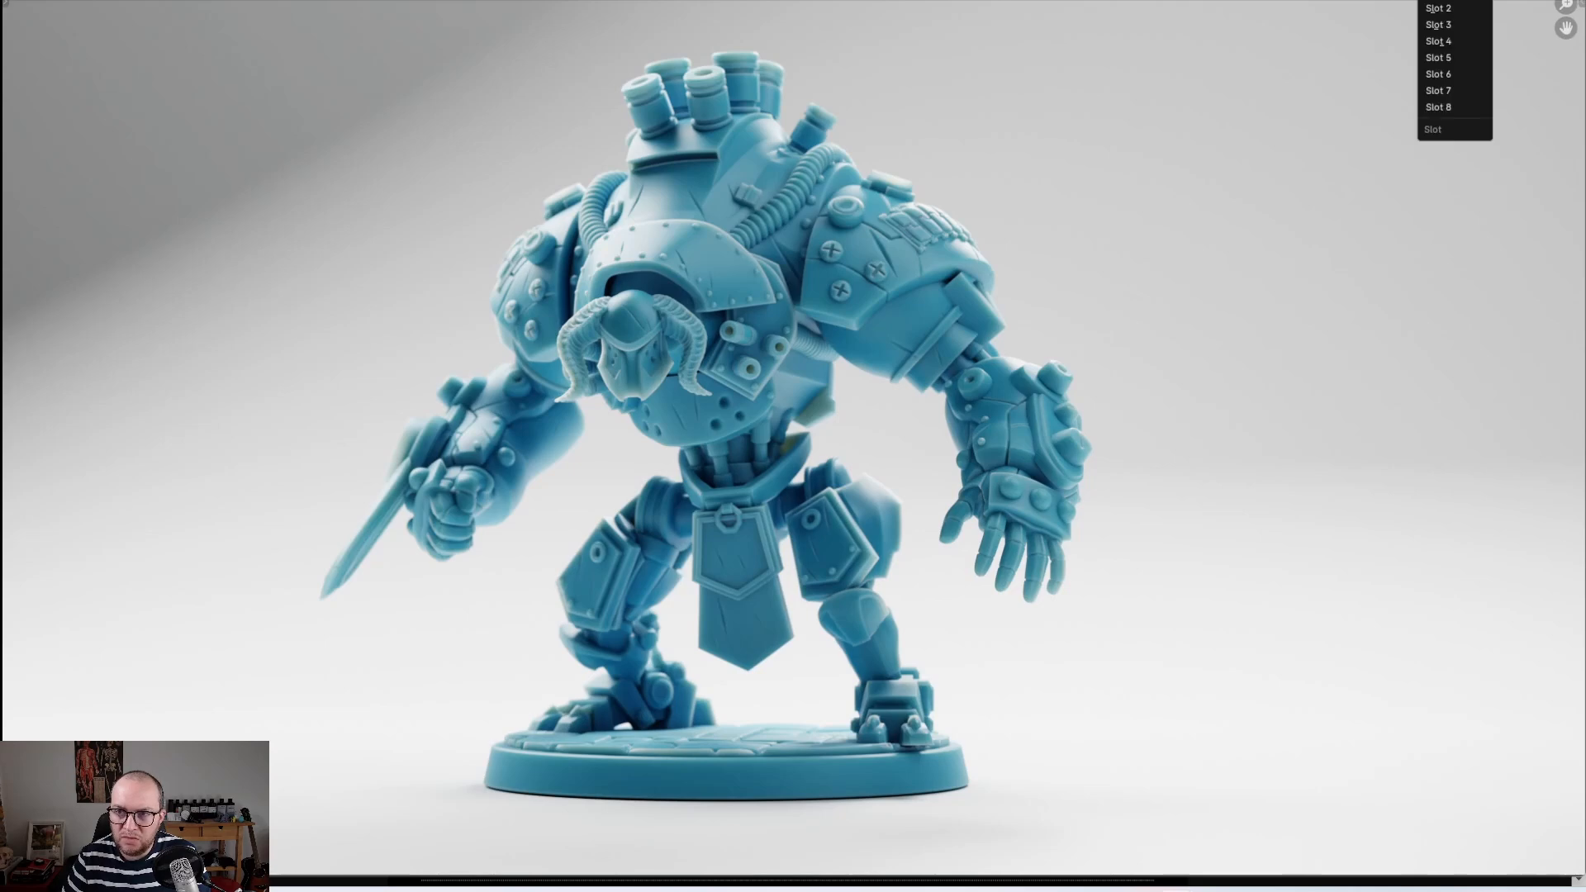
pyautogui.click(1443, 58)
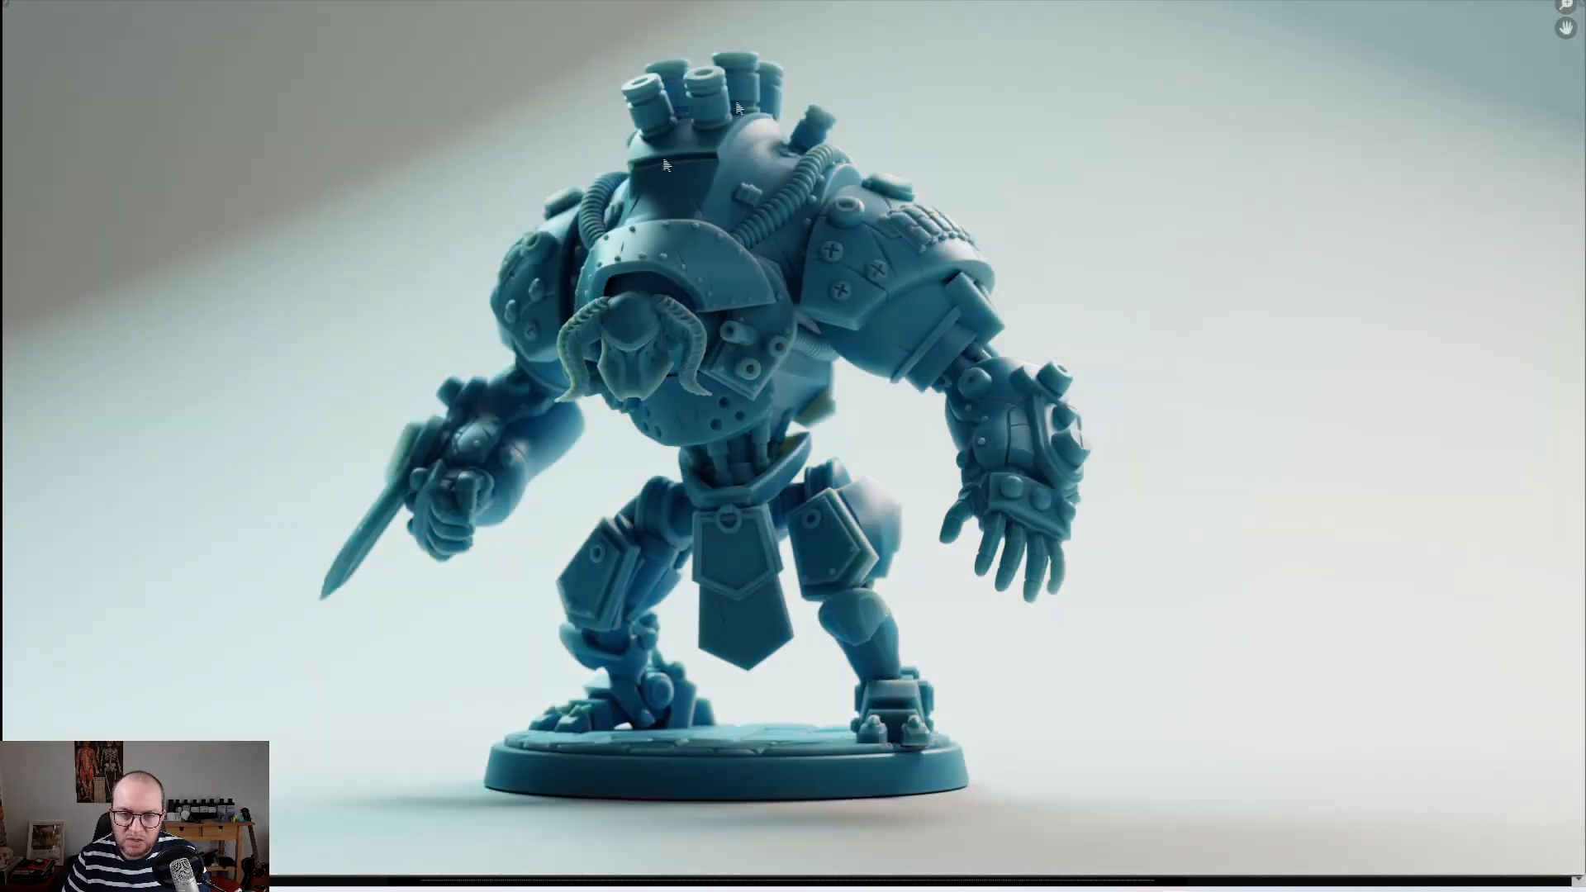
# Step: Go back through the renders in Slot 3, Slot 2 and Slot 1 to compare their lighting
pyautogui.click(1451, 0)
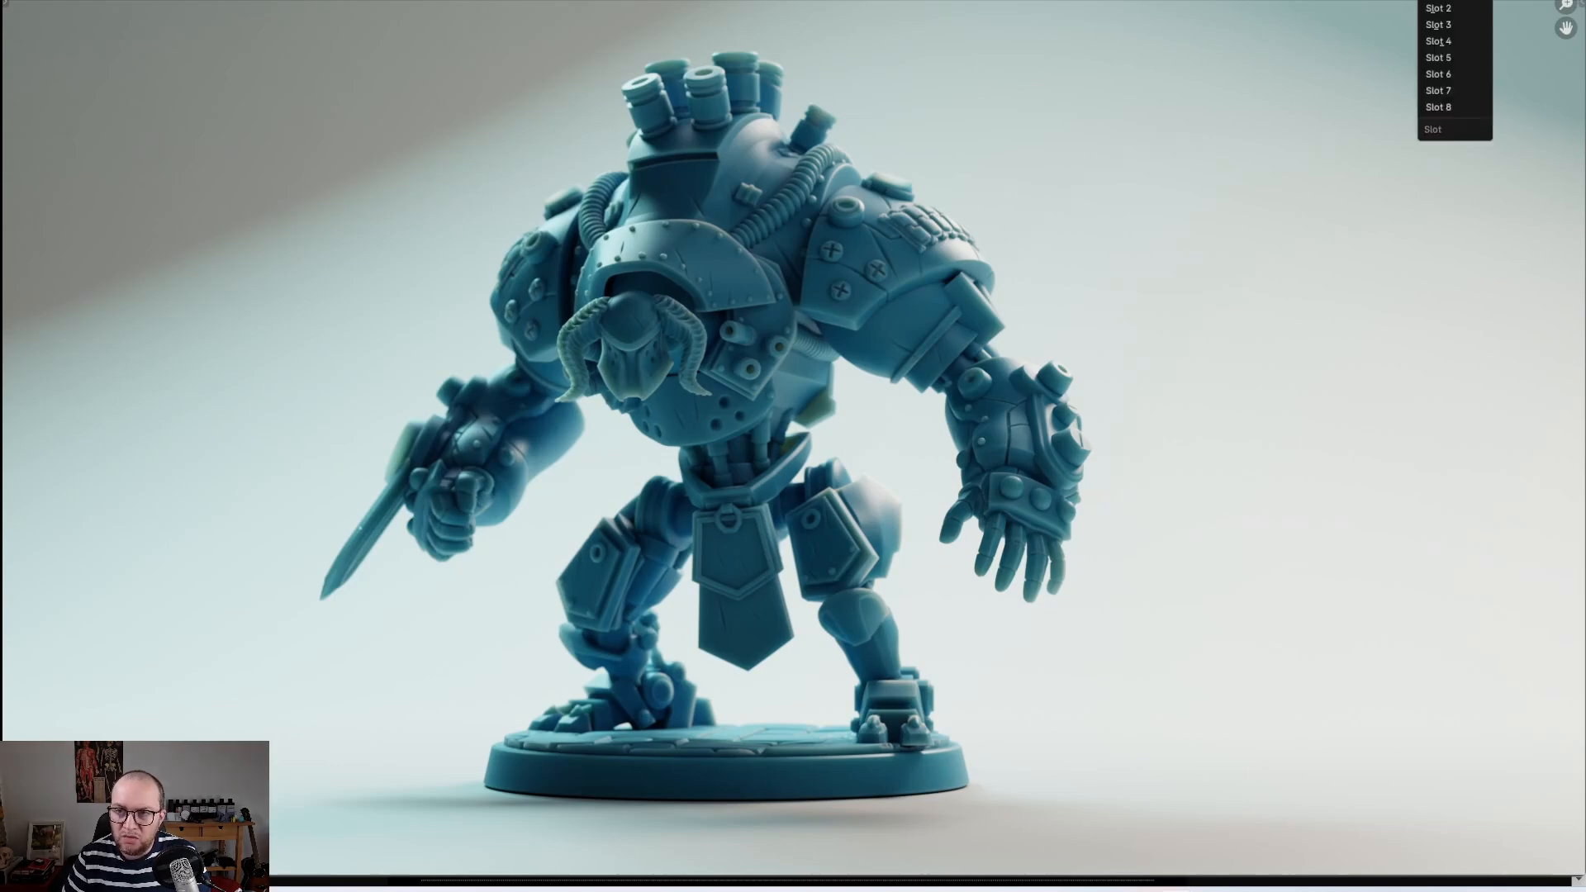
pyautogui.click(1448, 22)
pyautogui.click(1452, 5)
pyautogui.click(1445, 14)
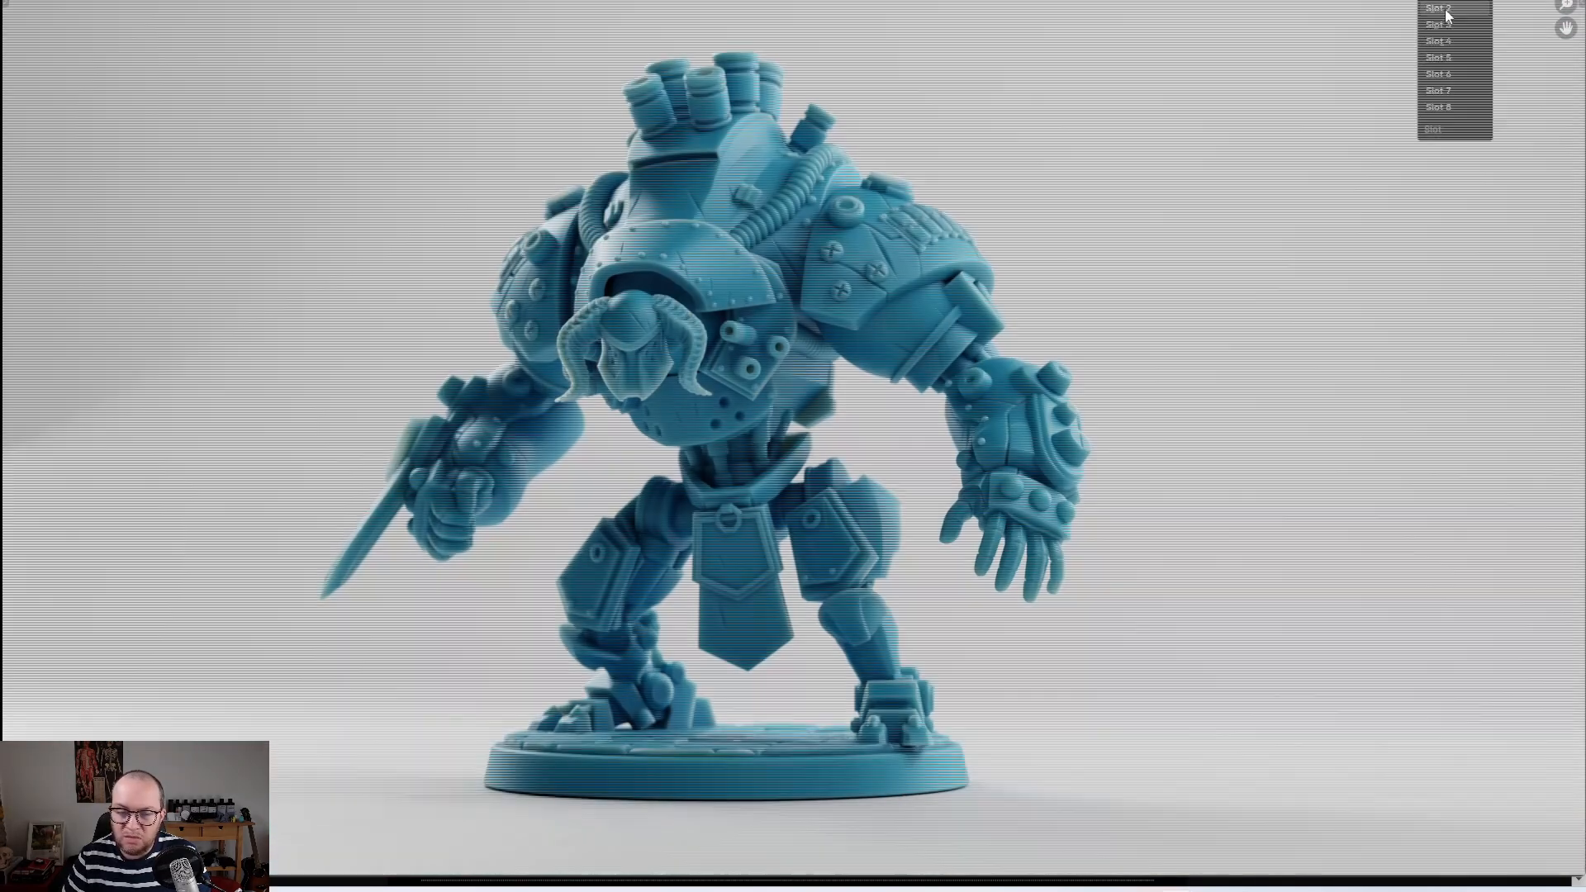
pyautogui.click(1450, 0)
pyautogui.click(1445, 0)
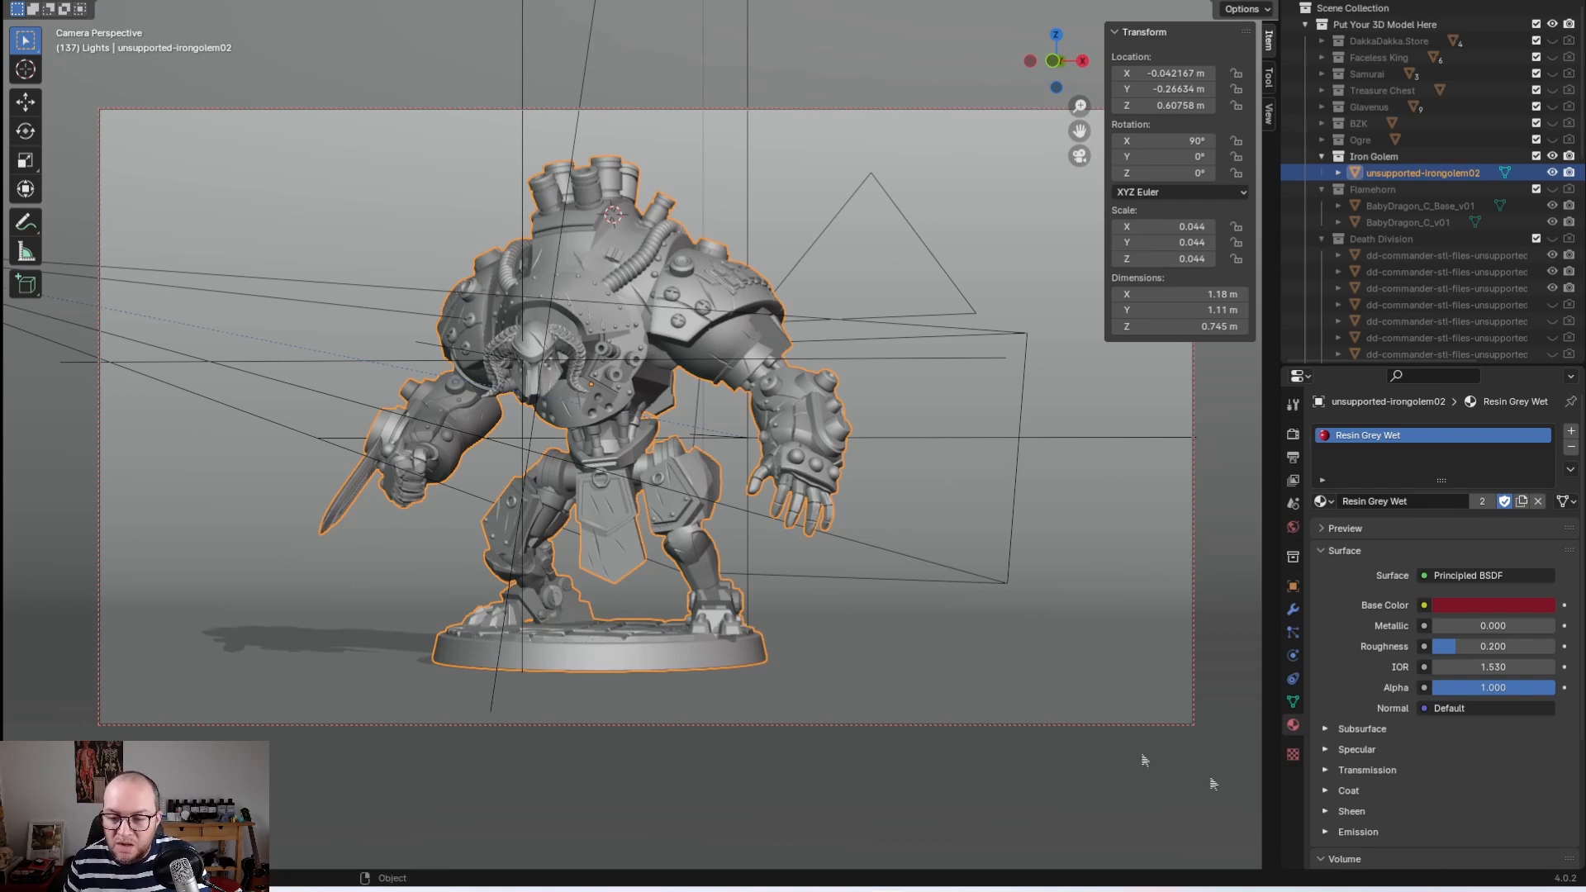
# Step: Switch from the golem scene back to the Blender Render window
pyautogui.moveTo(1177, 888)
pyautogui.click(1387, 803)
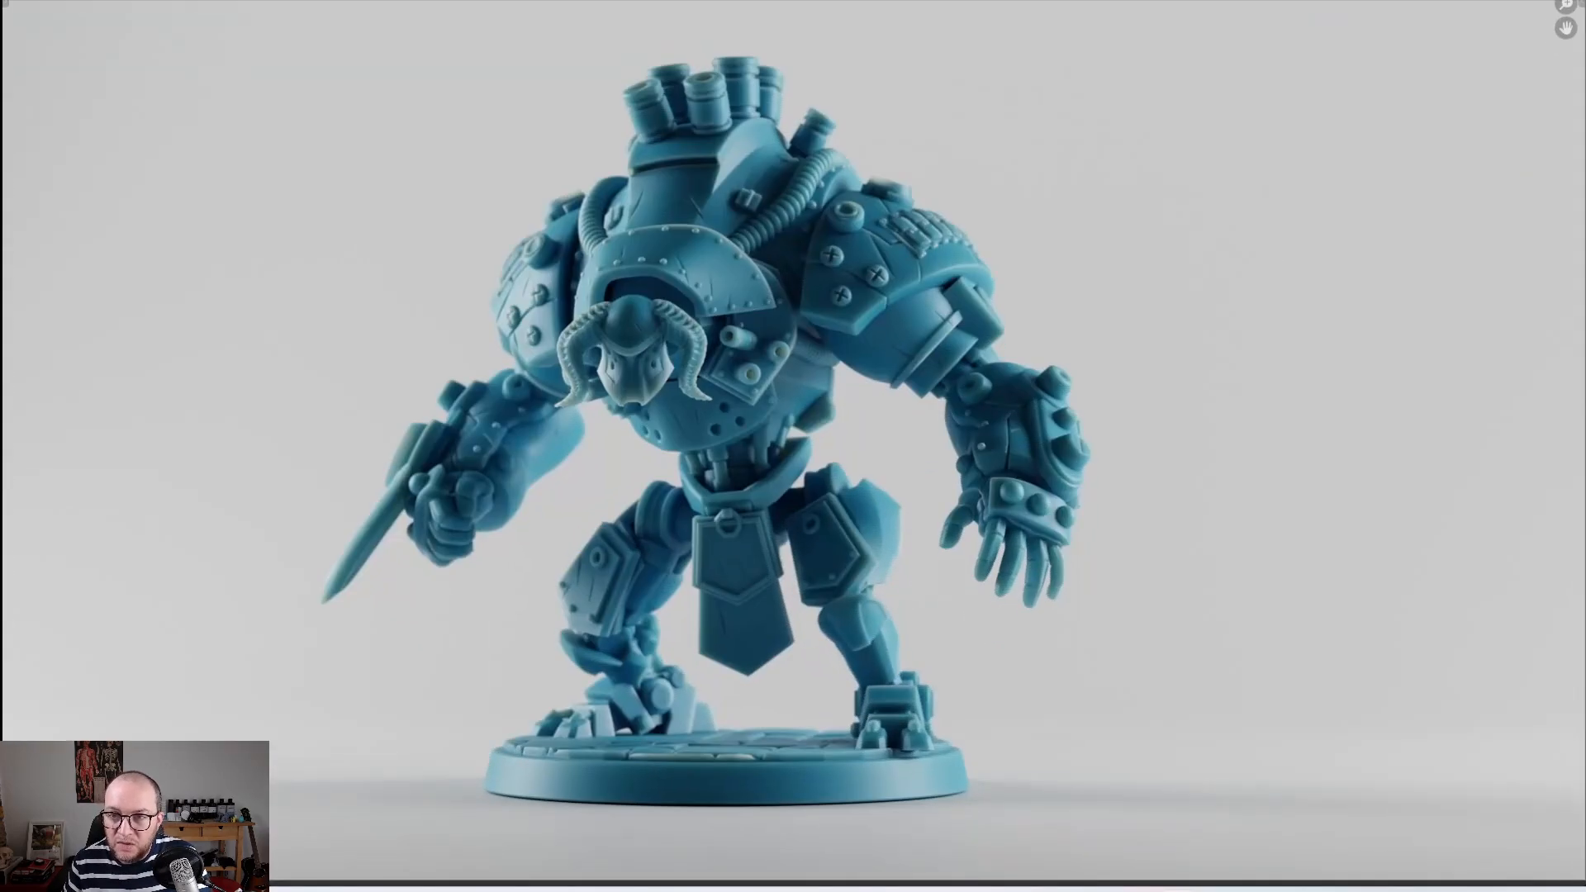